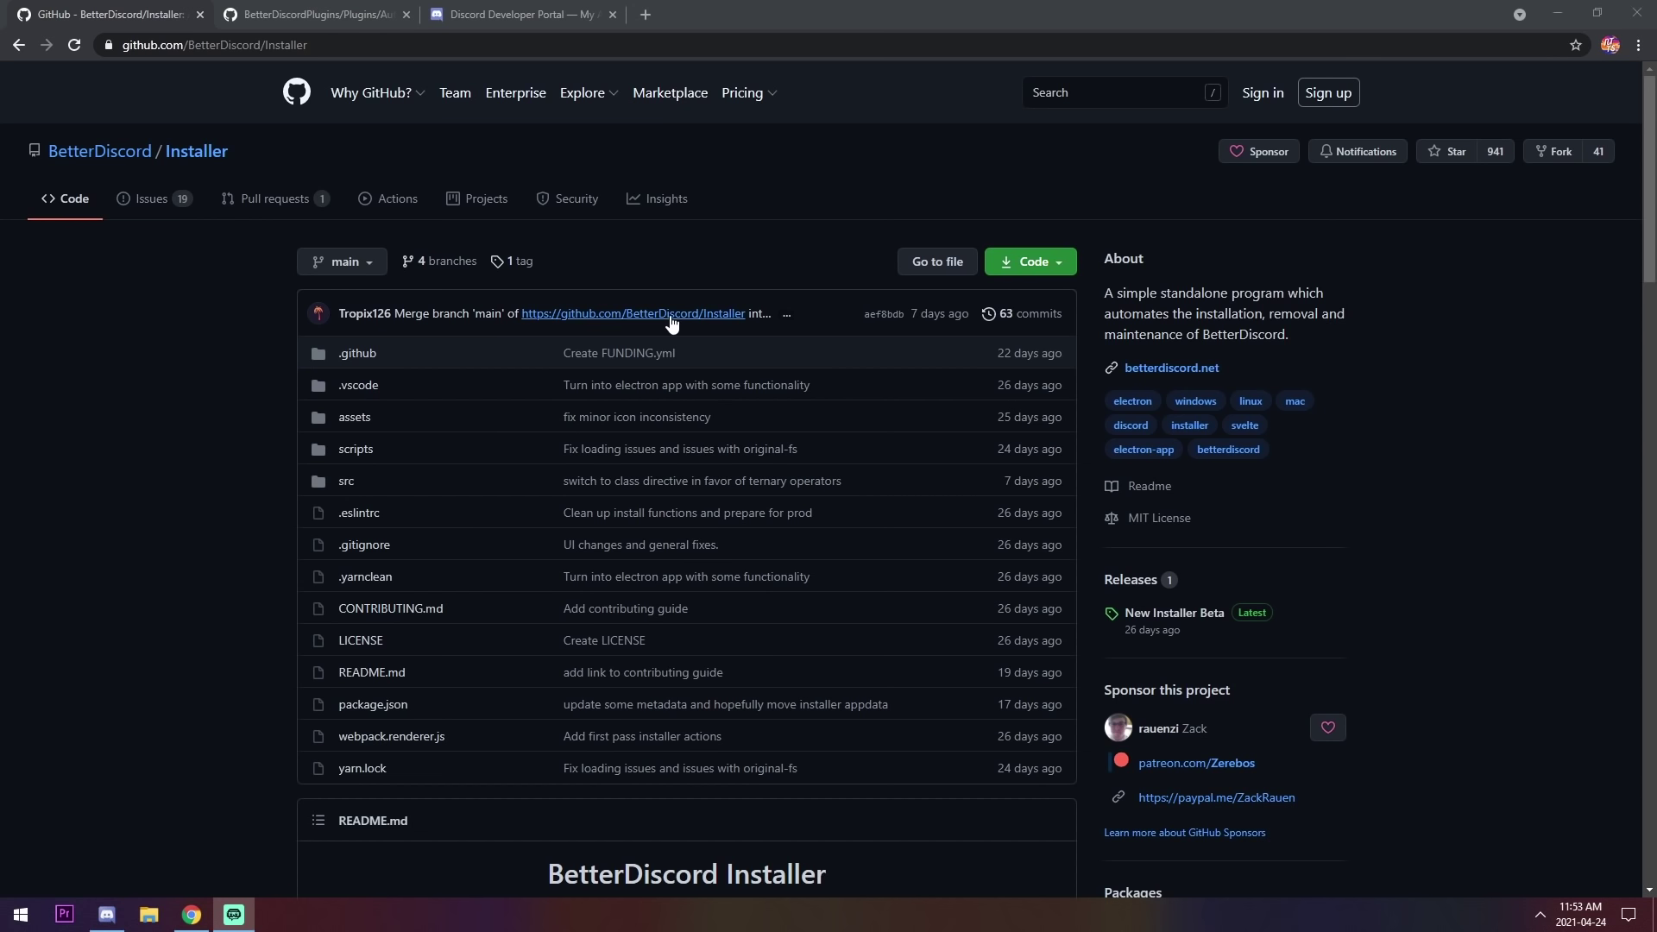
# Step: Download BetterDiscord-Windows.exe via Windows (7+), open the Installer releases page, and launch the exe
pyautogui.scroll(-10, 632, 257)
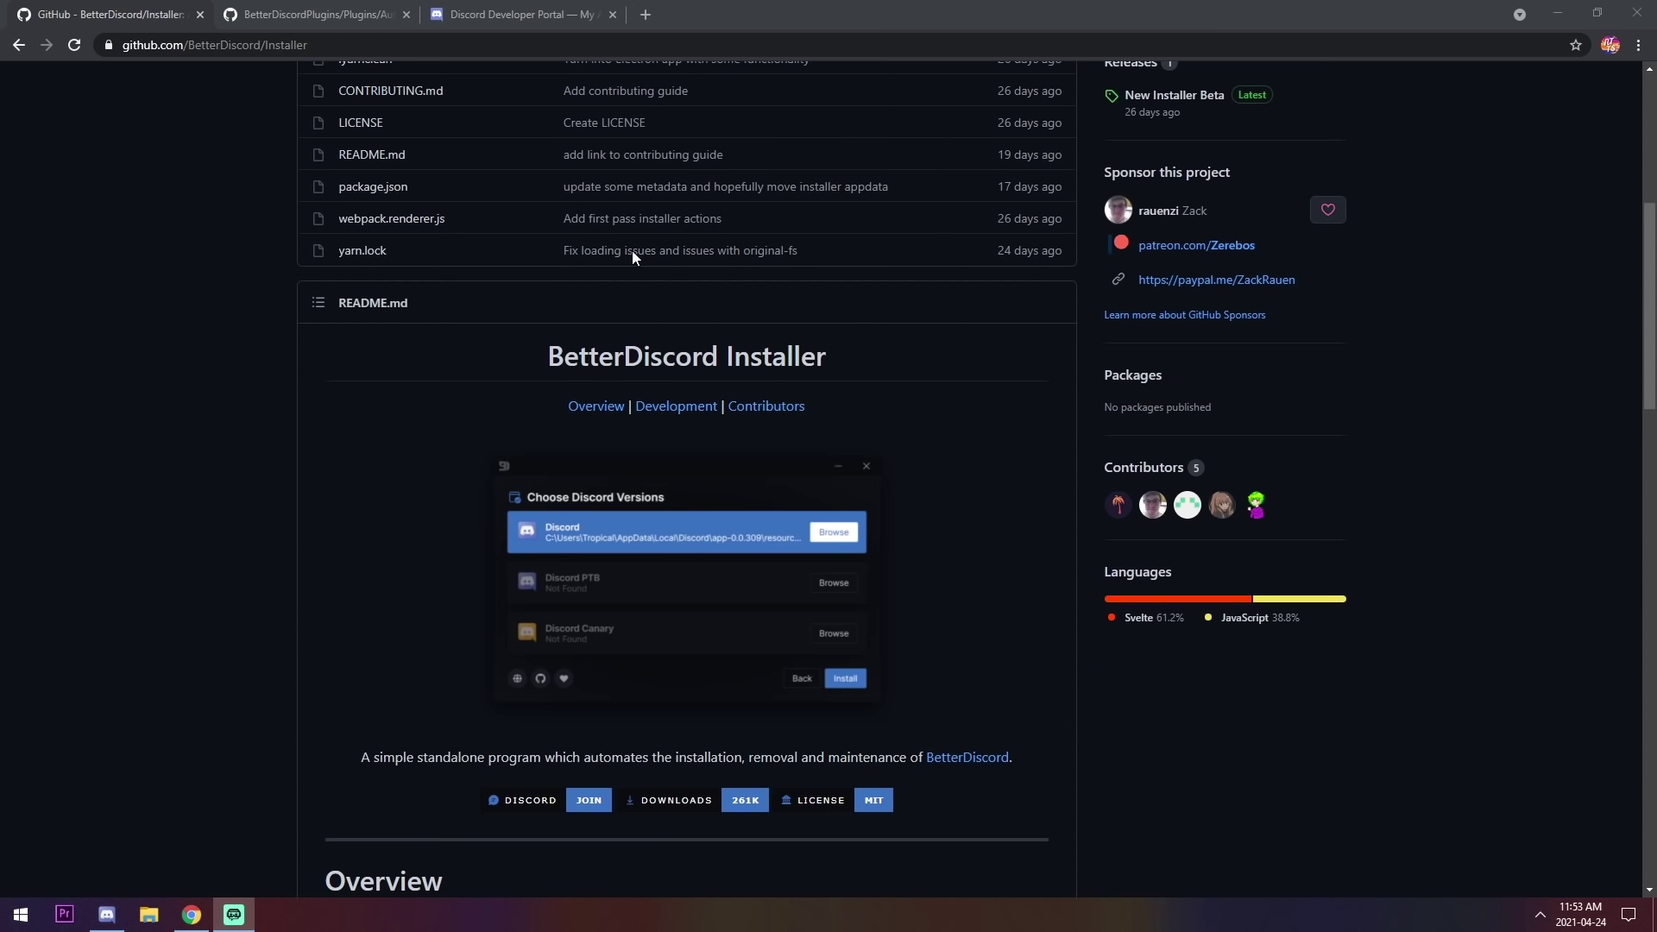
pyautogui.scroll(2, 1086, 353)
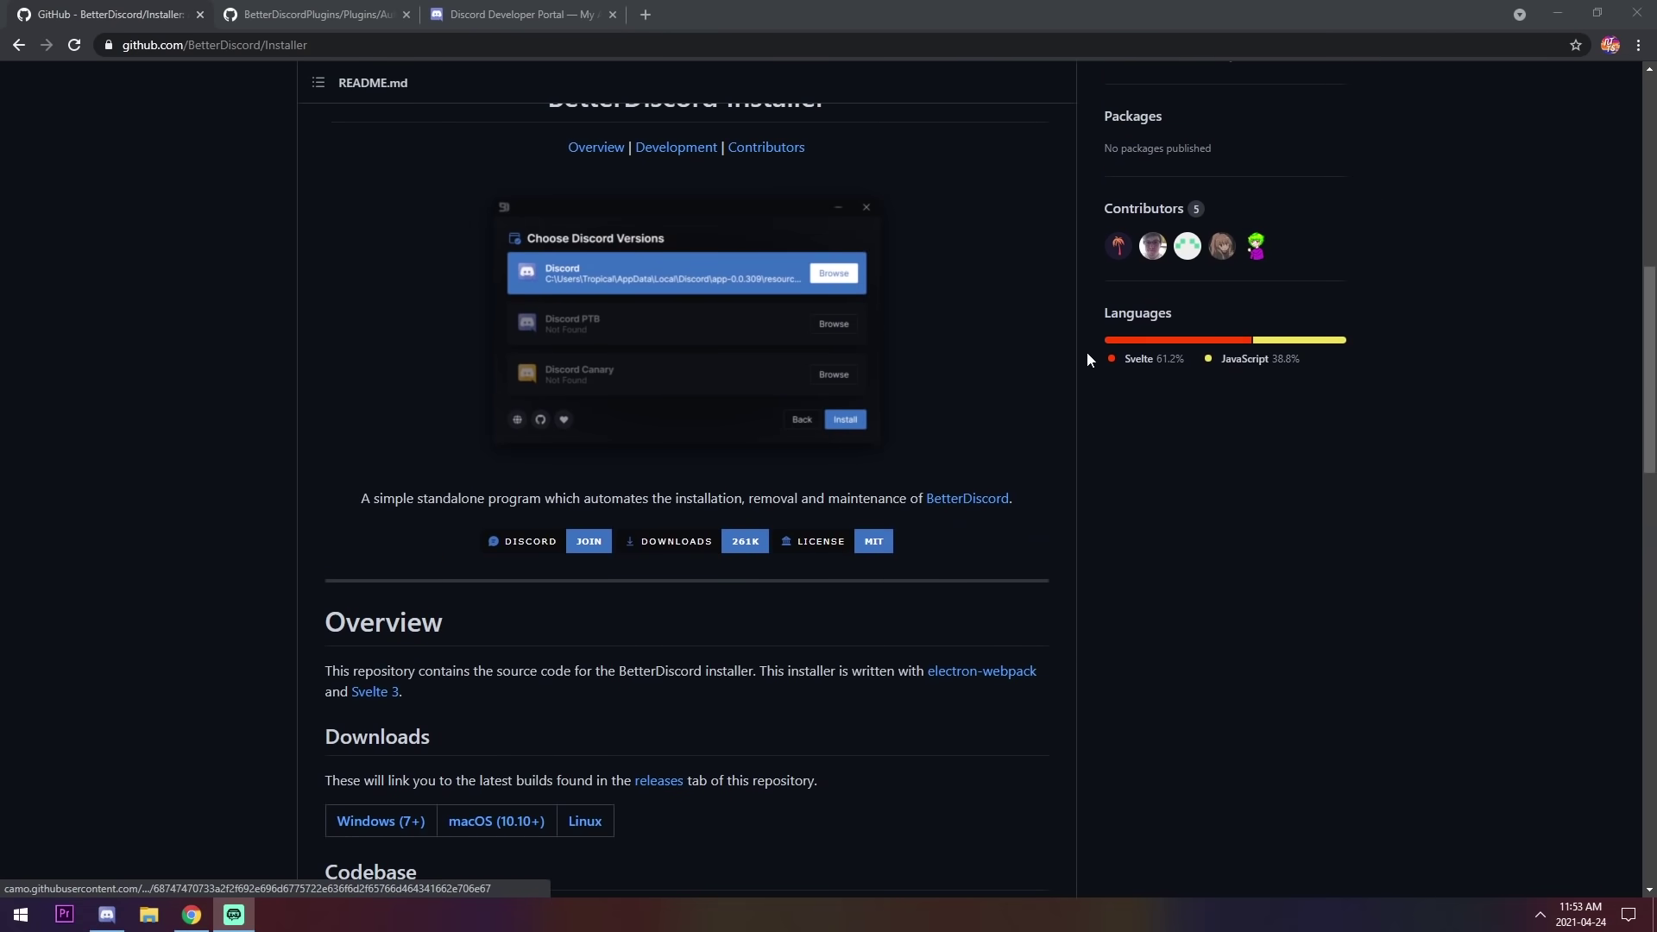
pyautogui.scroll(-1, 378, 676)
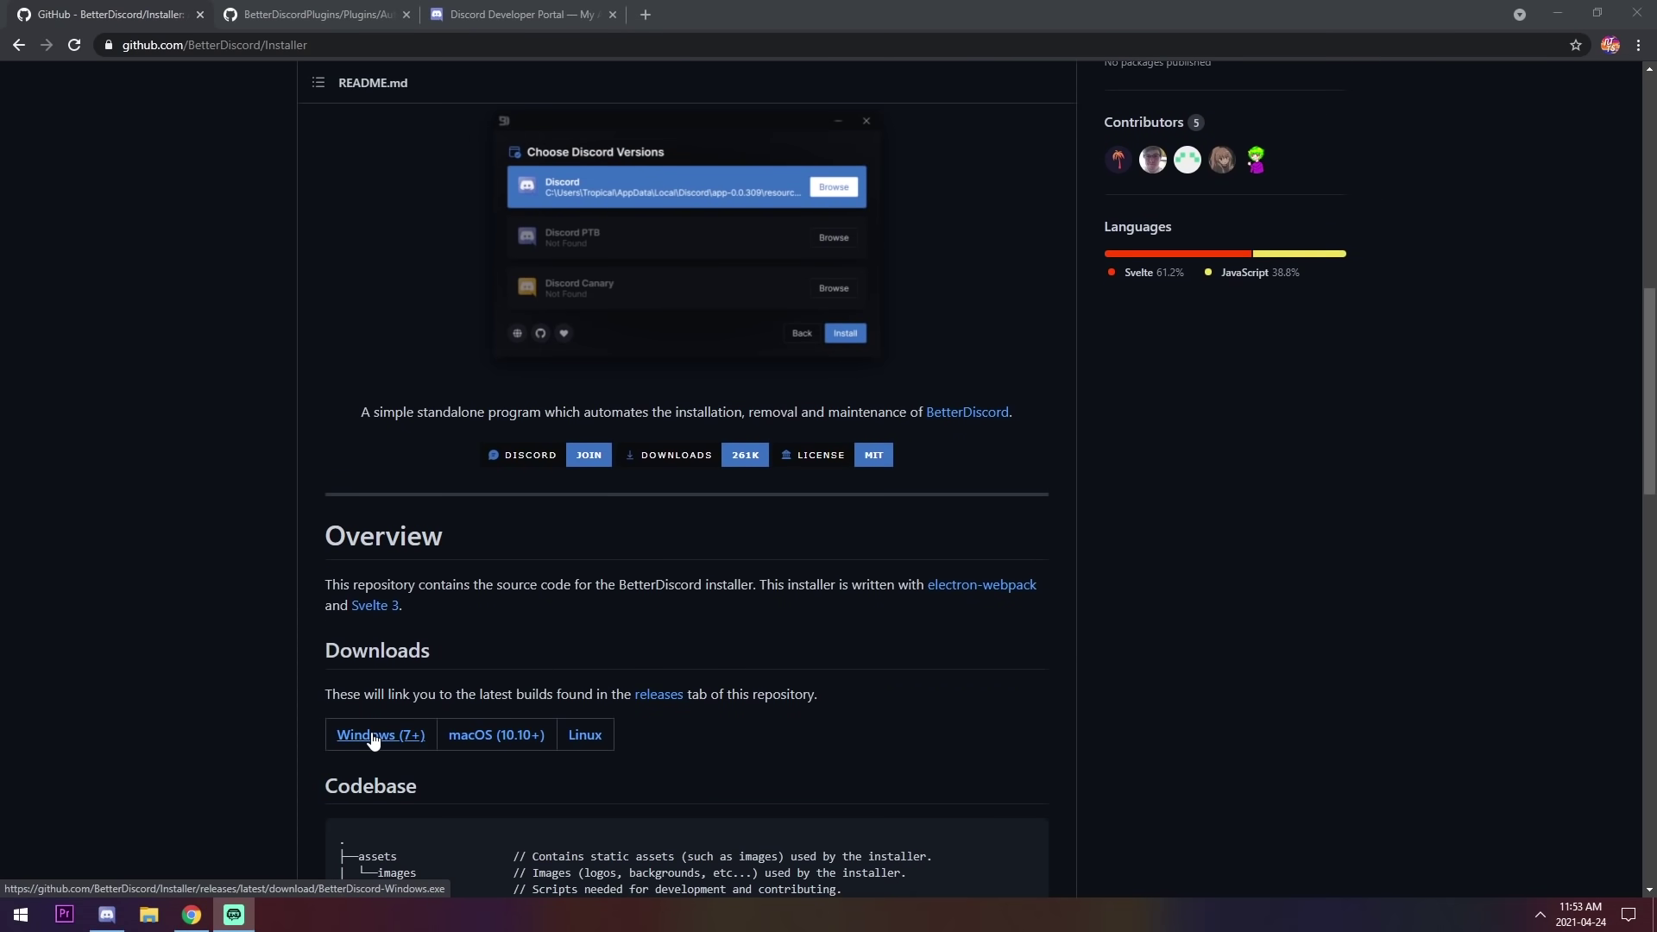
pyautogui.click(373, 740)
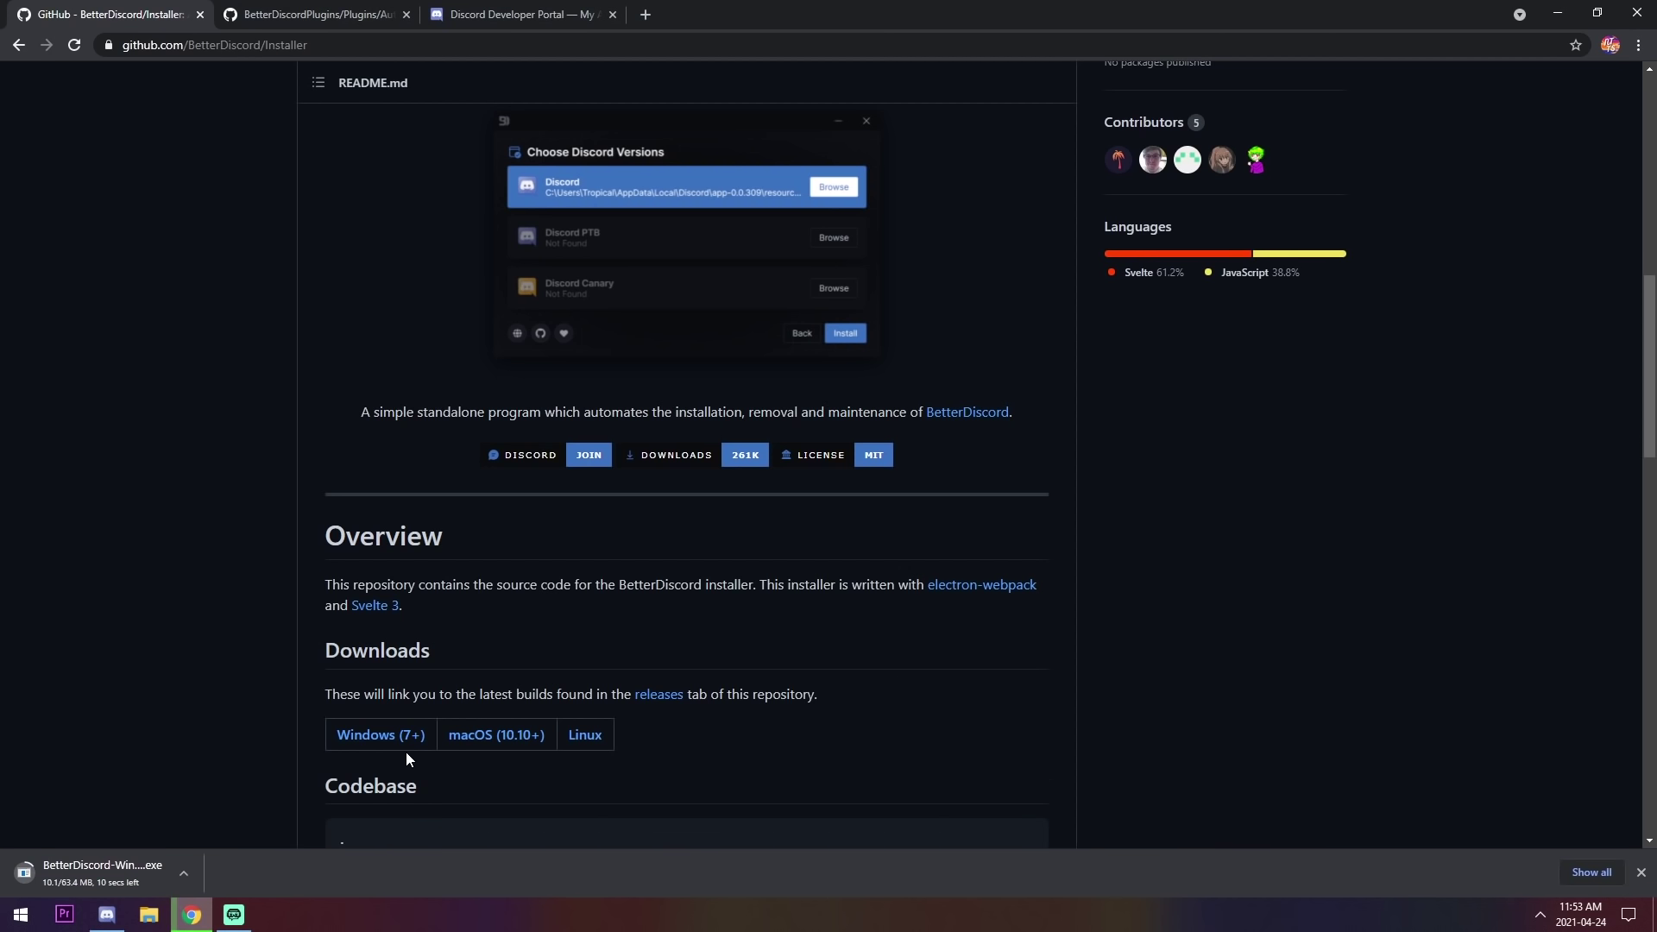
pyautogui.click(656, 699)
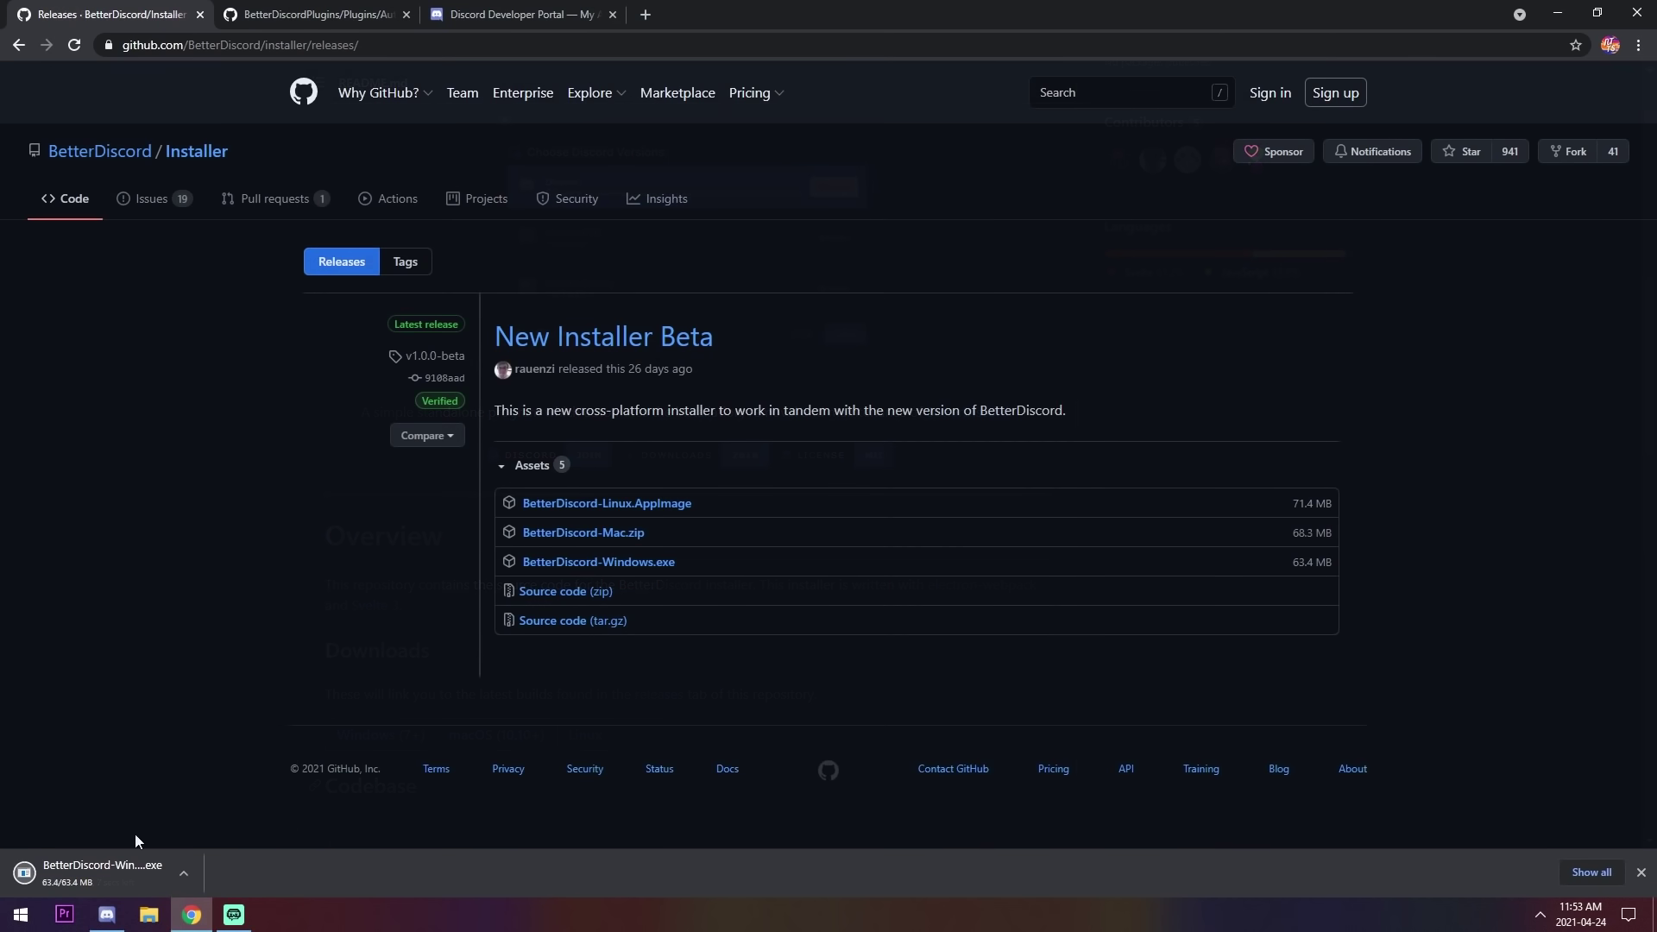
pyautogui.click(100, 861)
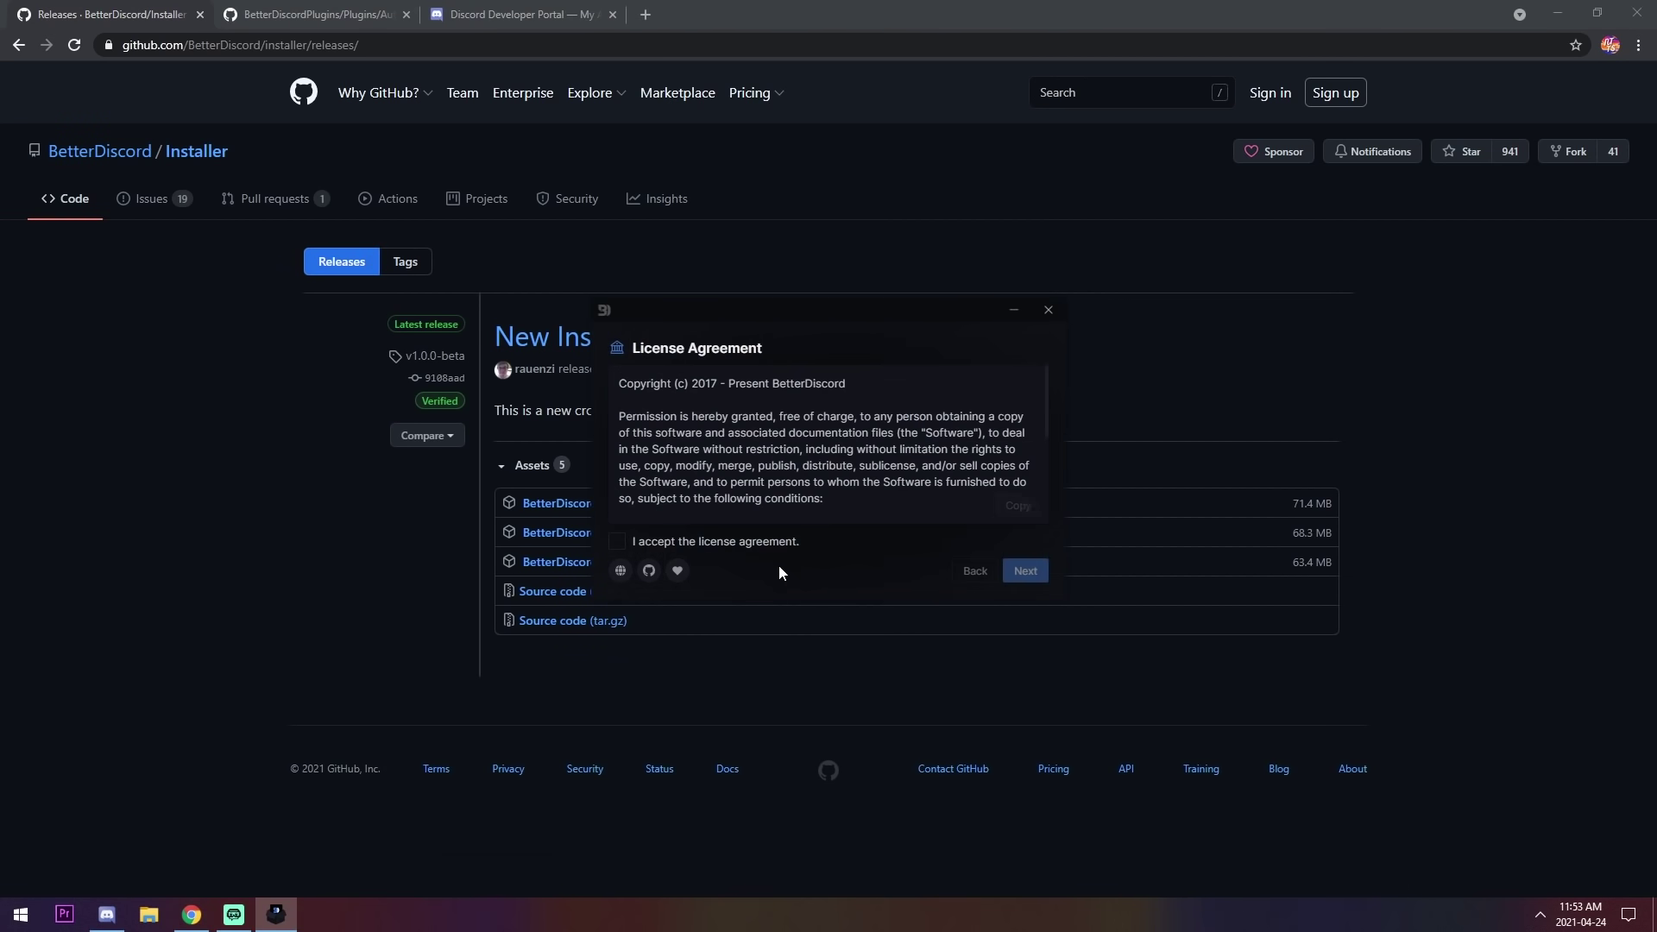
# Step: Accept the license, choose Install BetterDiscord, select the Discord client and install it
pyautogui.scroll(-5, 731, 473)
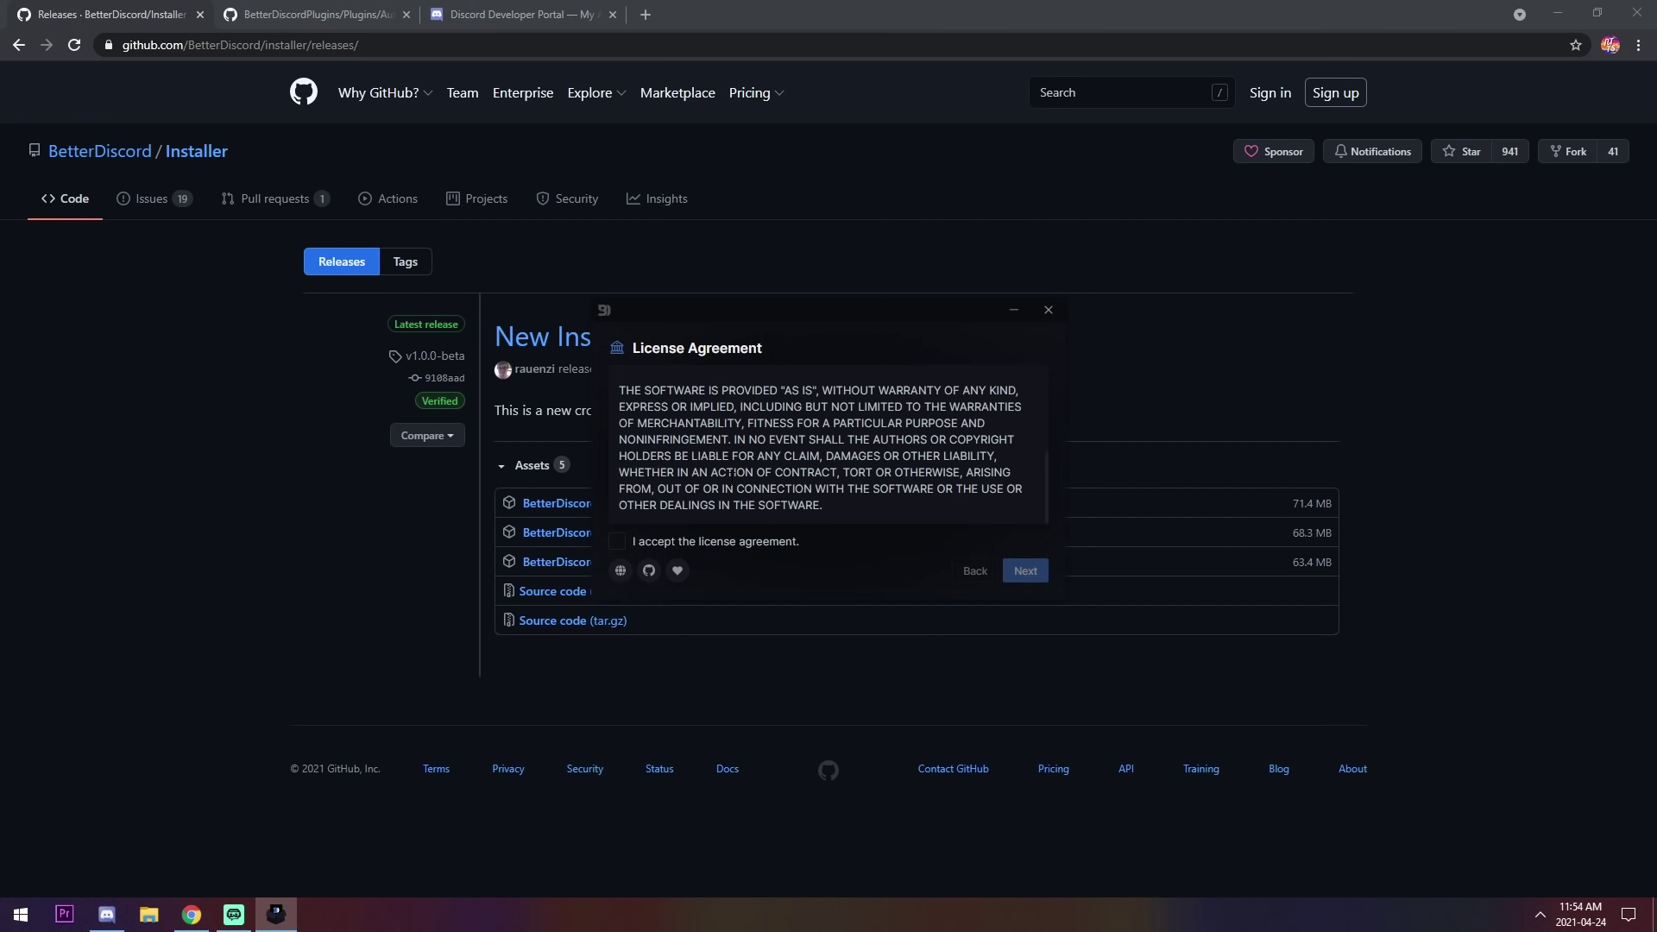
pyautogui.click(617, 541)
pyautogui.click(1017, 572)
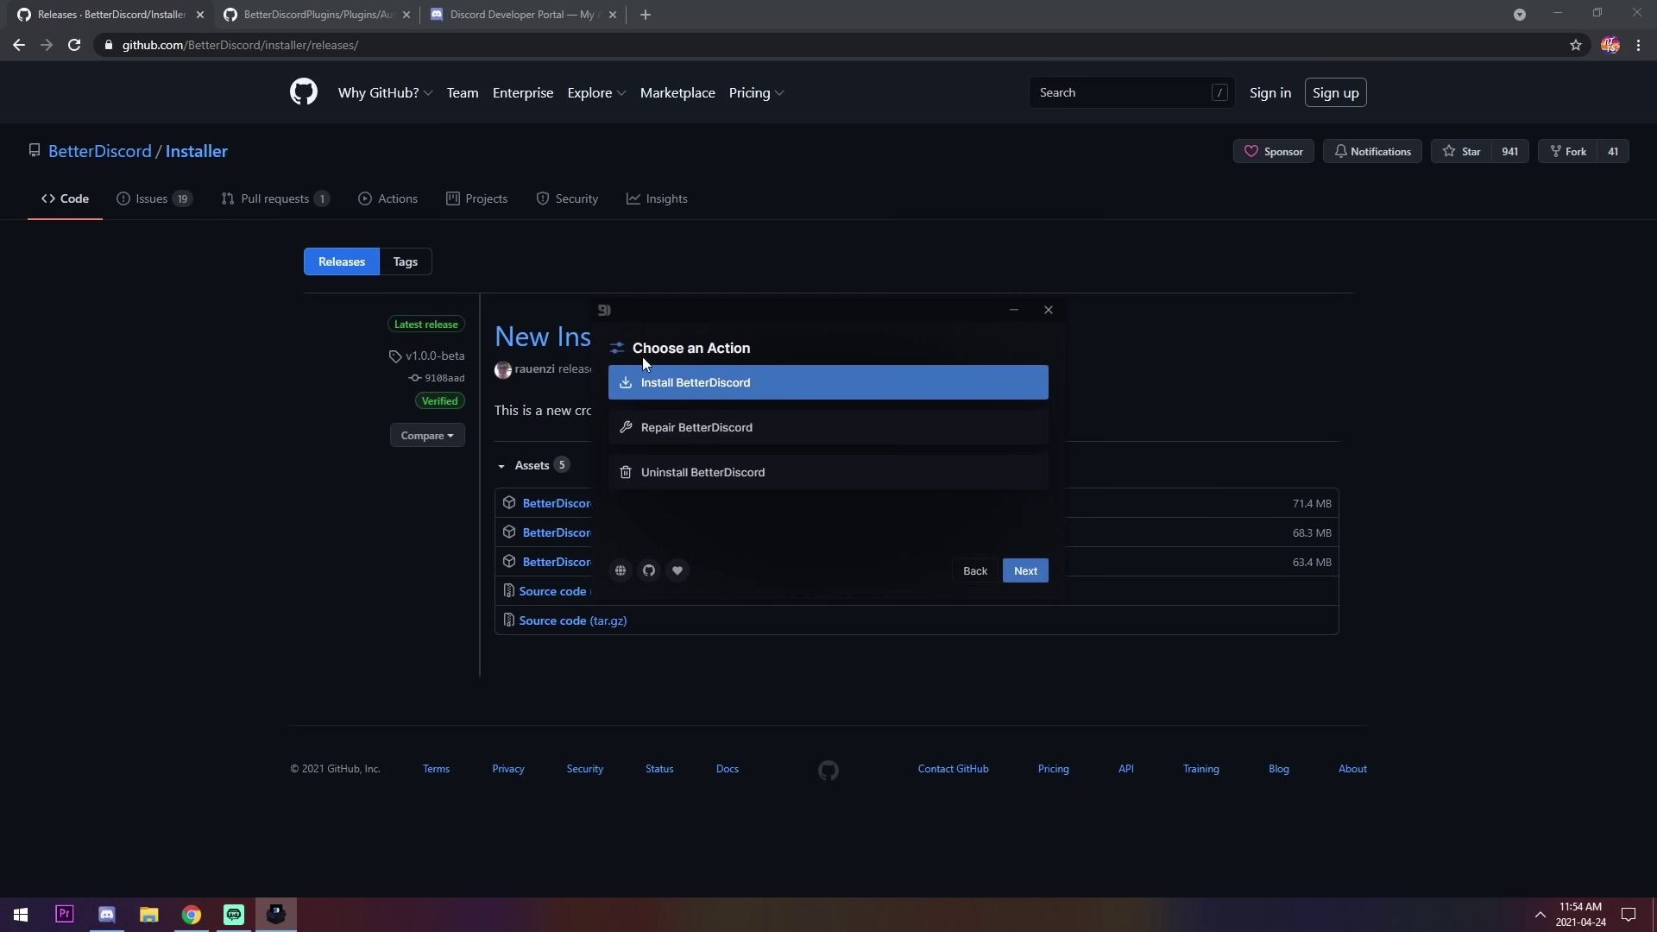
pyautogui.click(1023, 572)
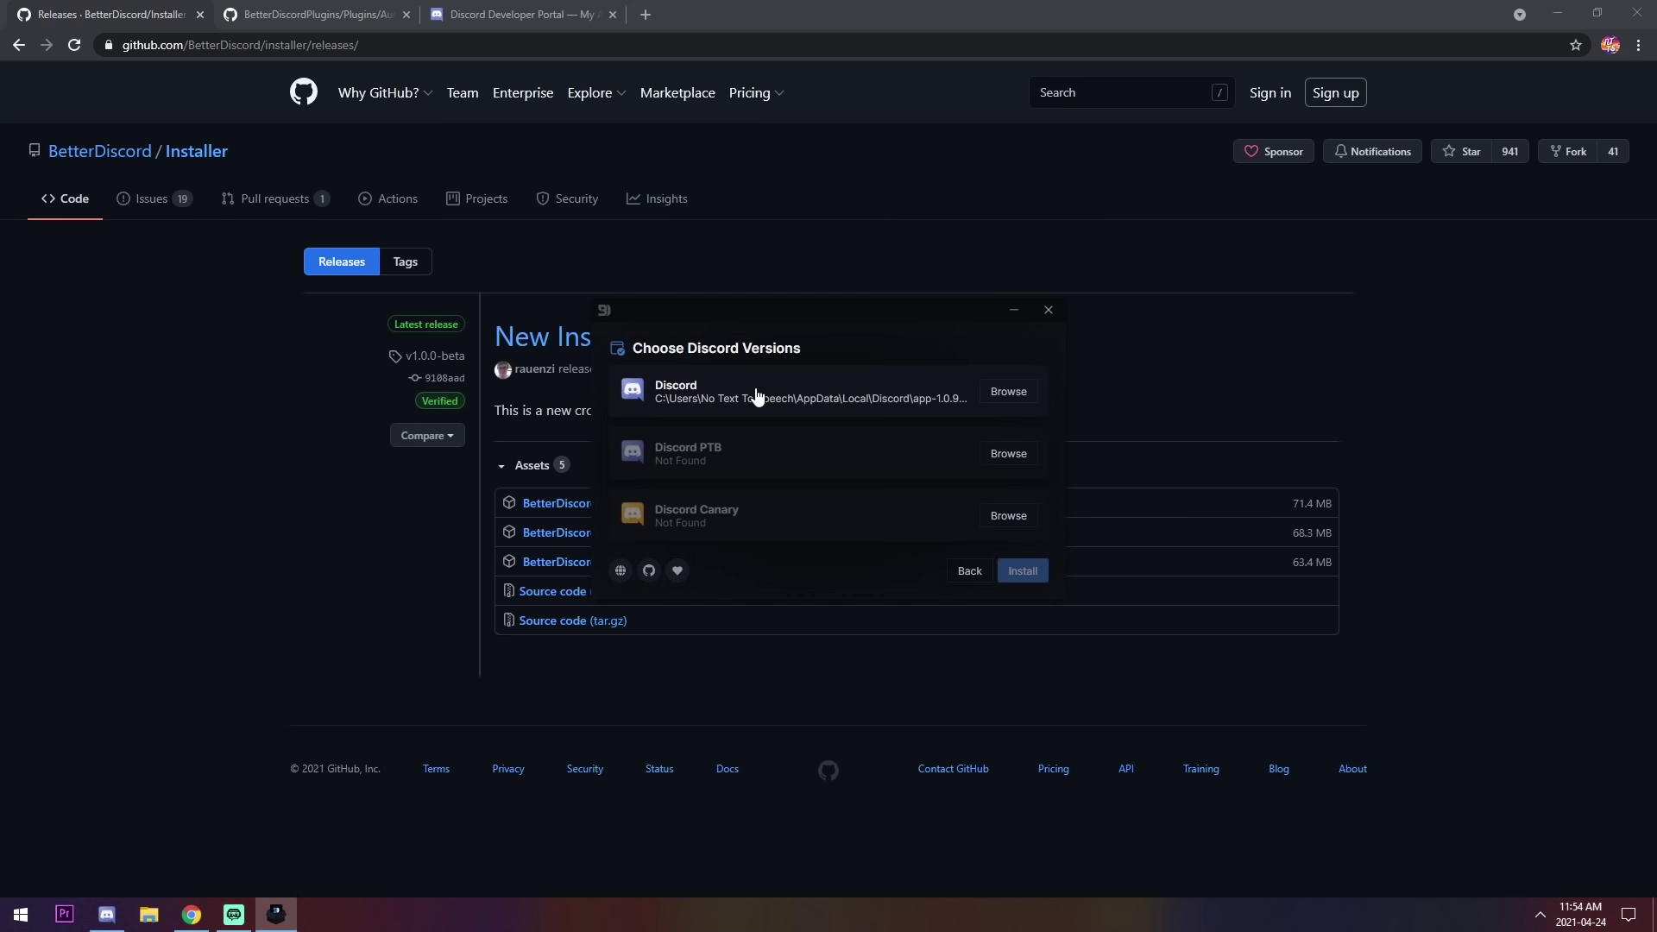
pyautogui.click(772, 413)
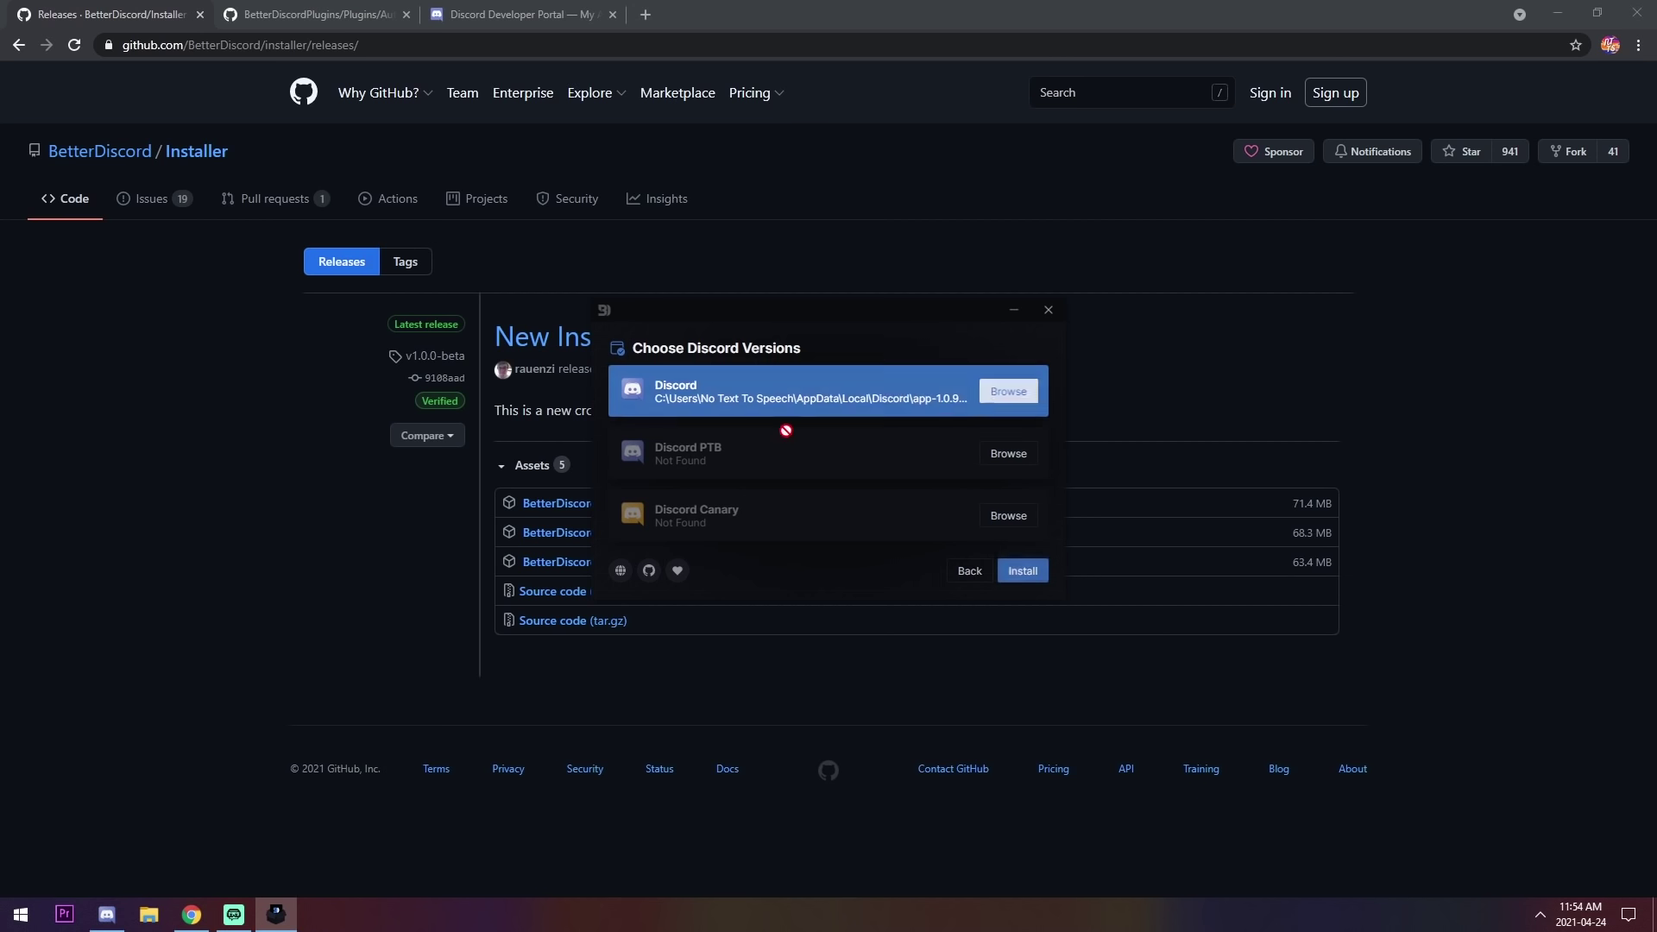
pyautogui.click(1020, 573)
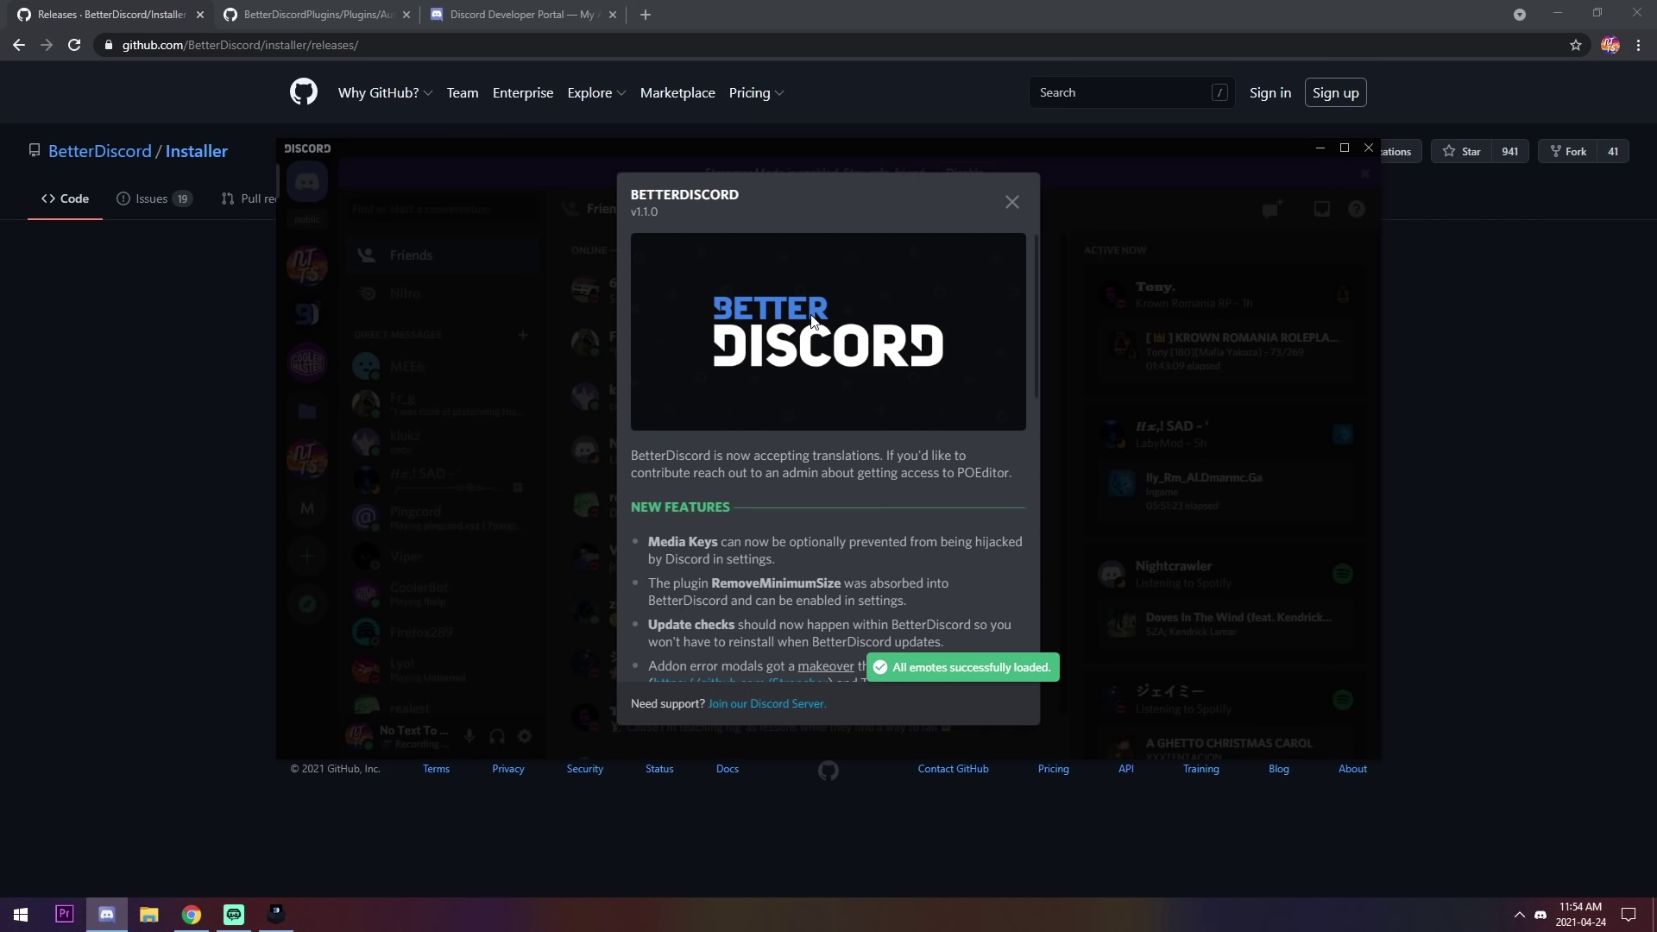
# Step: Close the BetterDiscord changelog and open maximized user settings, scrolling toward BetterDiscord Plugins
pyautogui.click(1011, 202)
pyautogui.click(524, 736)
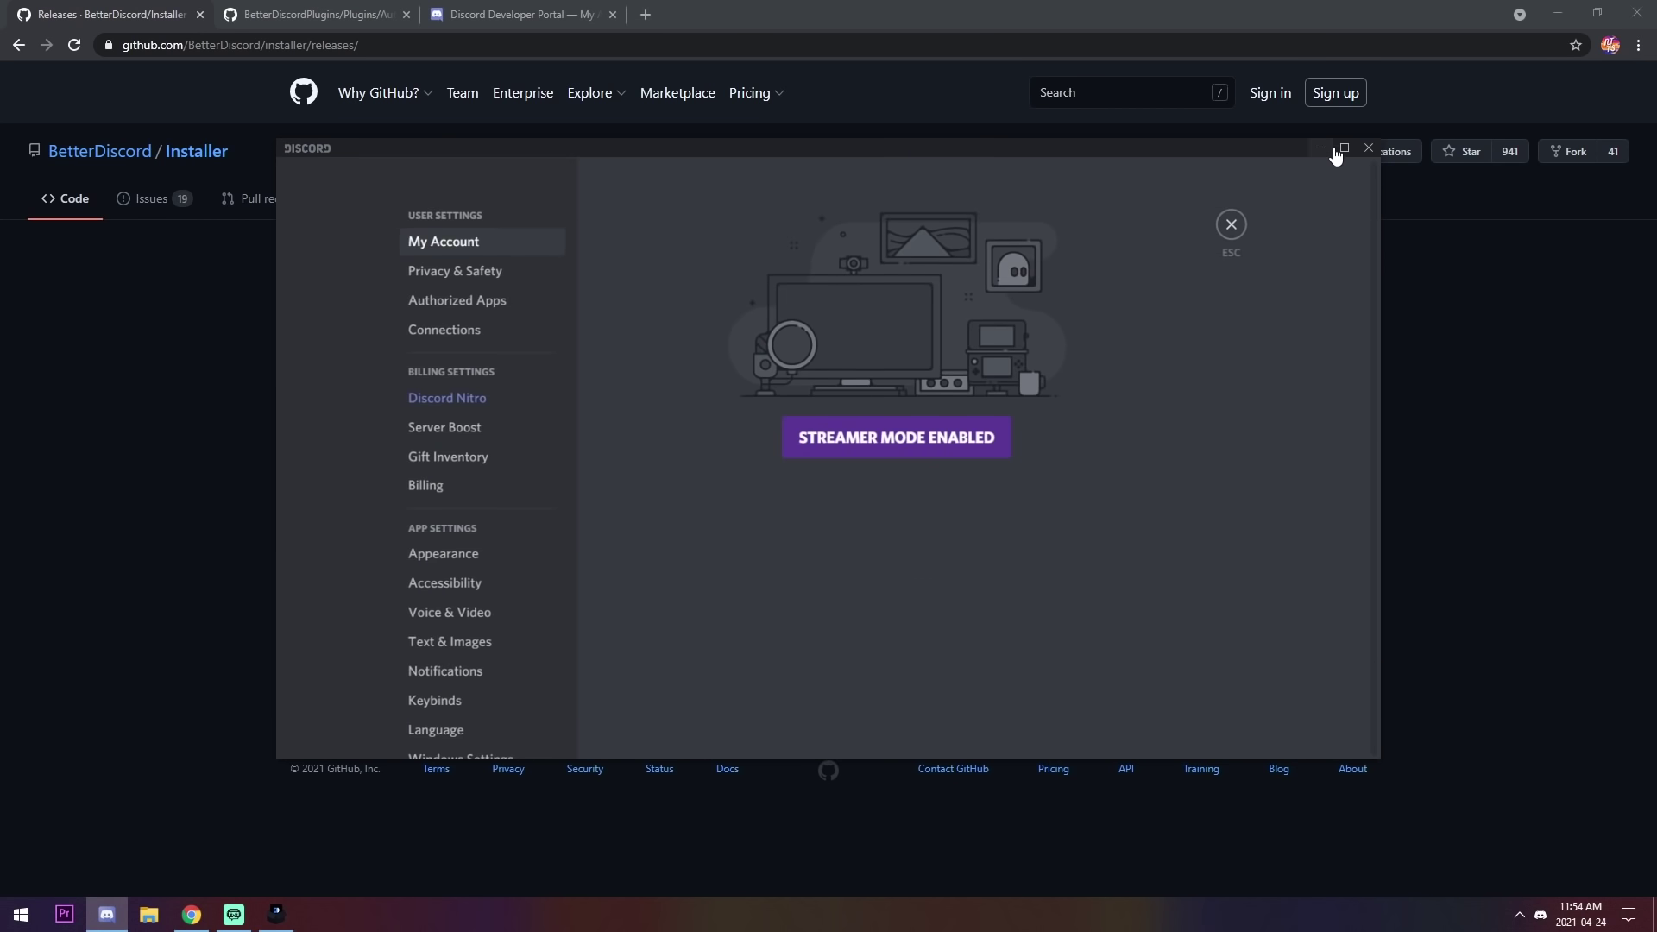
pyautogui.click(1339, 151)
pyautogui.scroll(-5, 479, 477)
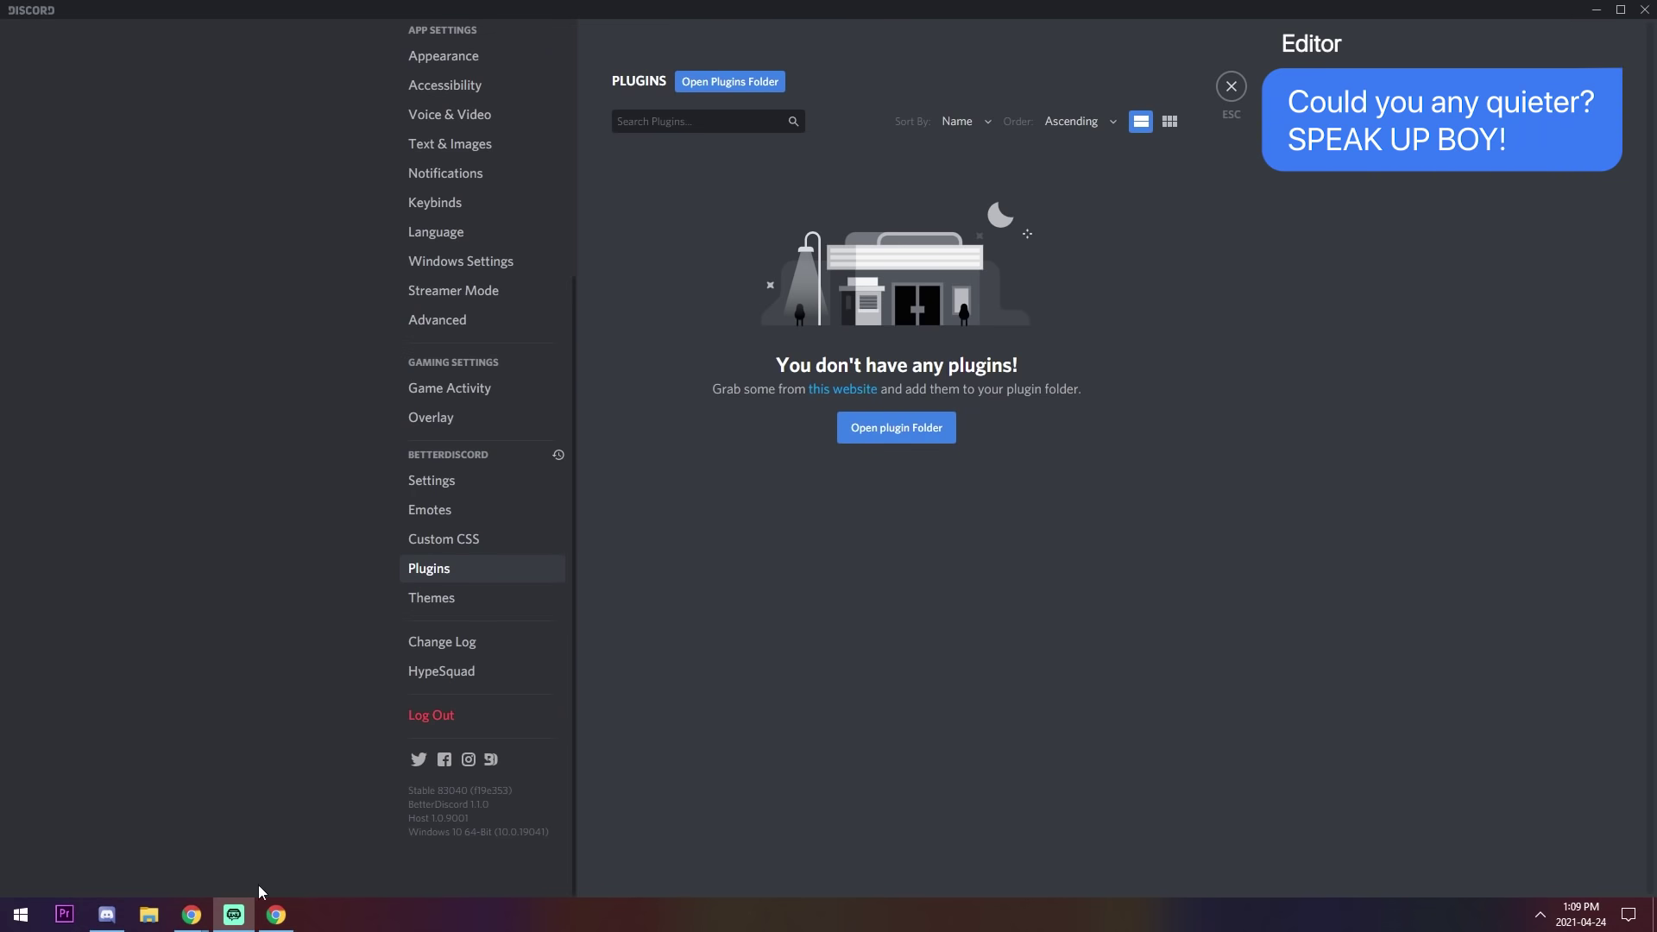
# Step: Save AutoStartRichPresence.plugin.js from its GitHub Raw link into Downloads
pyautogui.moveTo(192, 913)
pyautogui.click(125, 843)
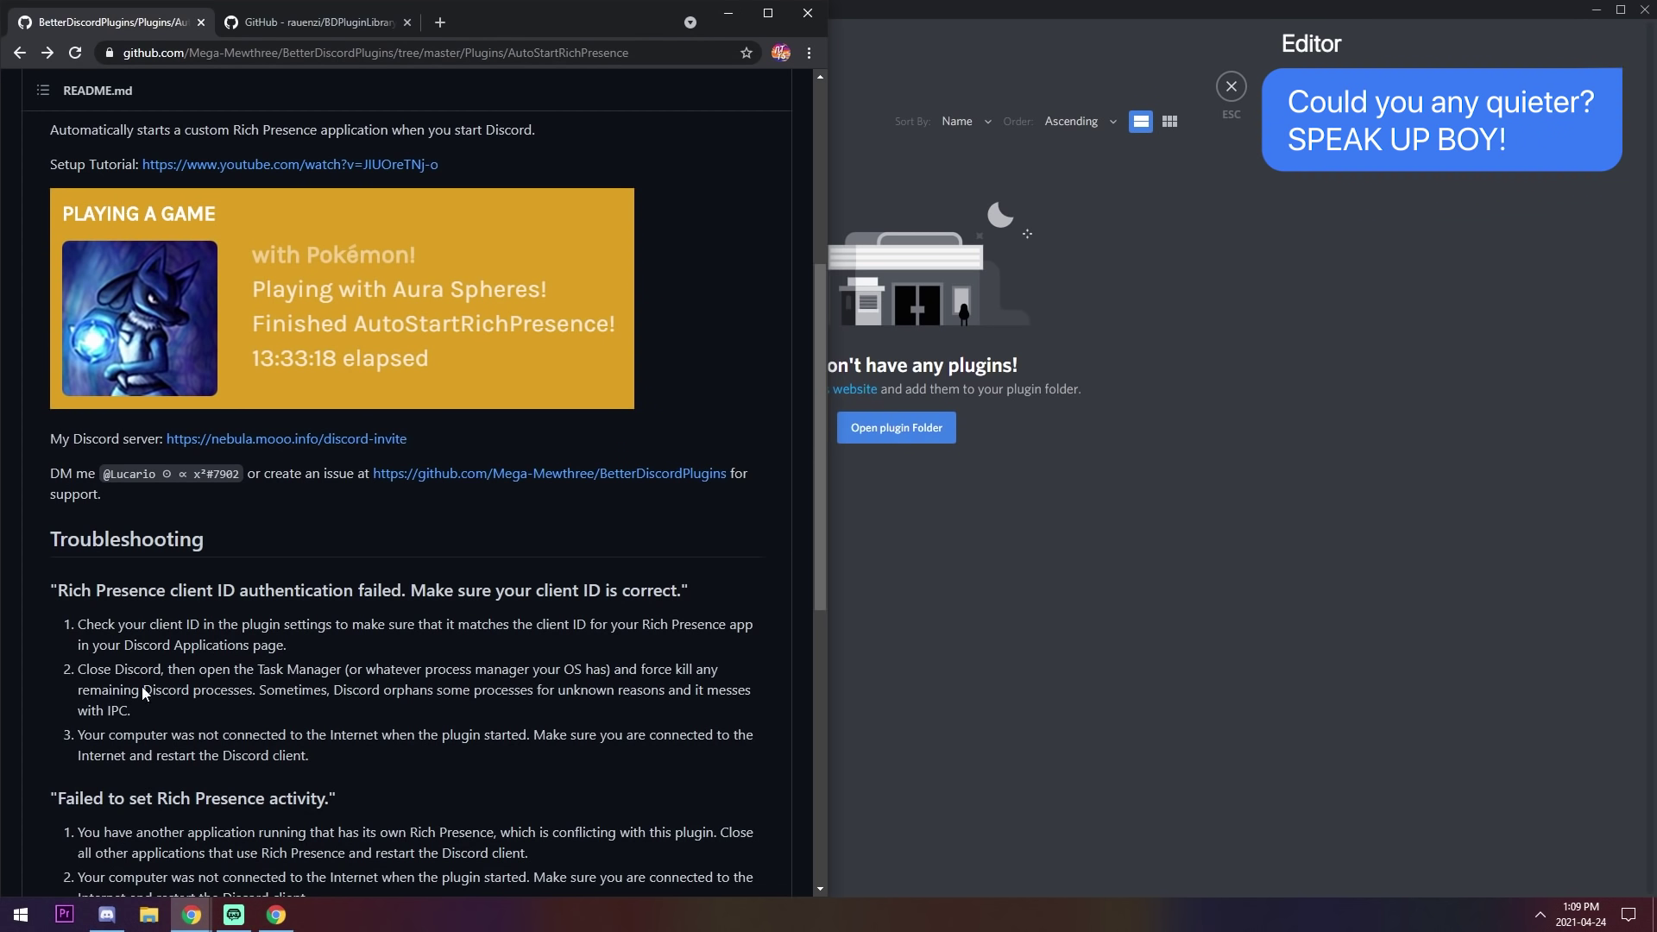
pyautogui.moveTo(472, 22); pyautogui.dragTo(594, 2)
pyautogui.scroll(4, 250, 459)
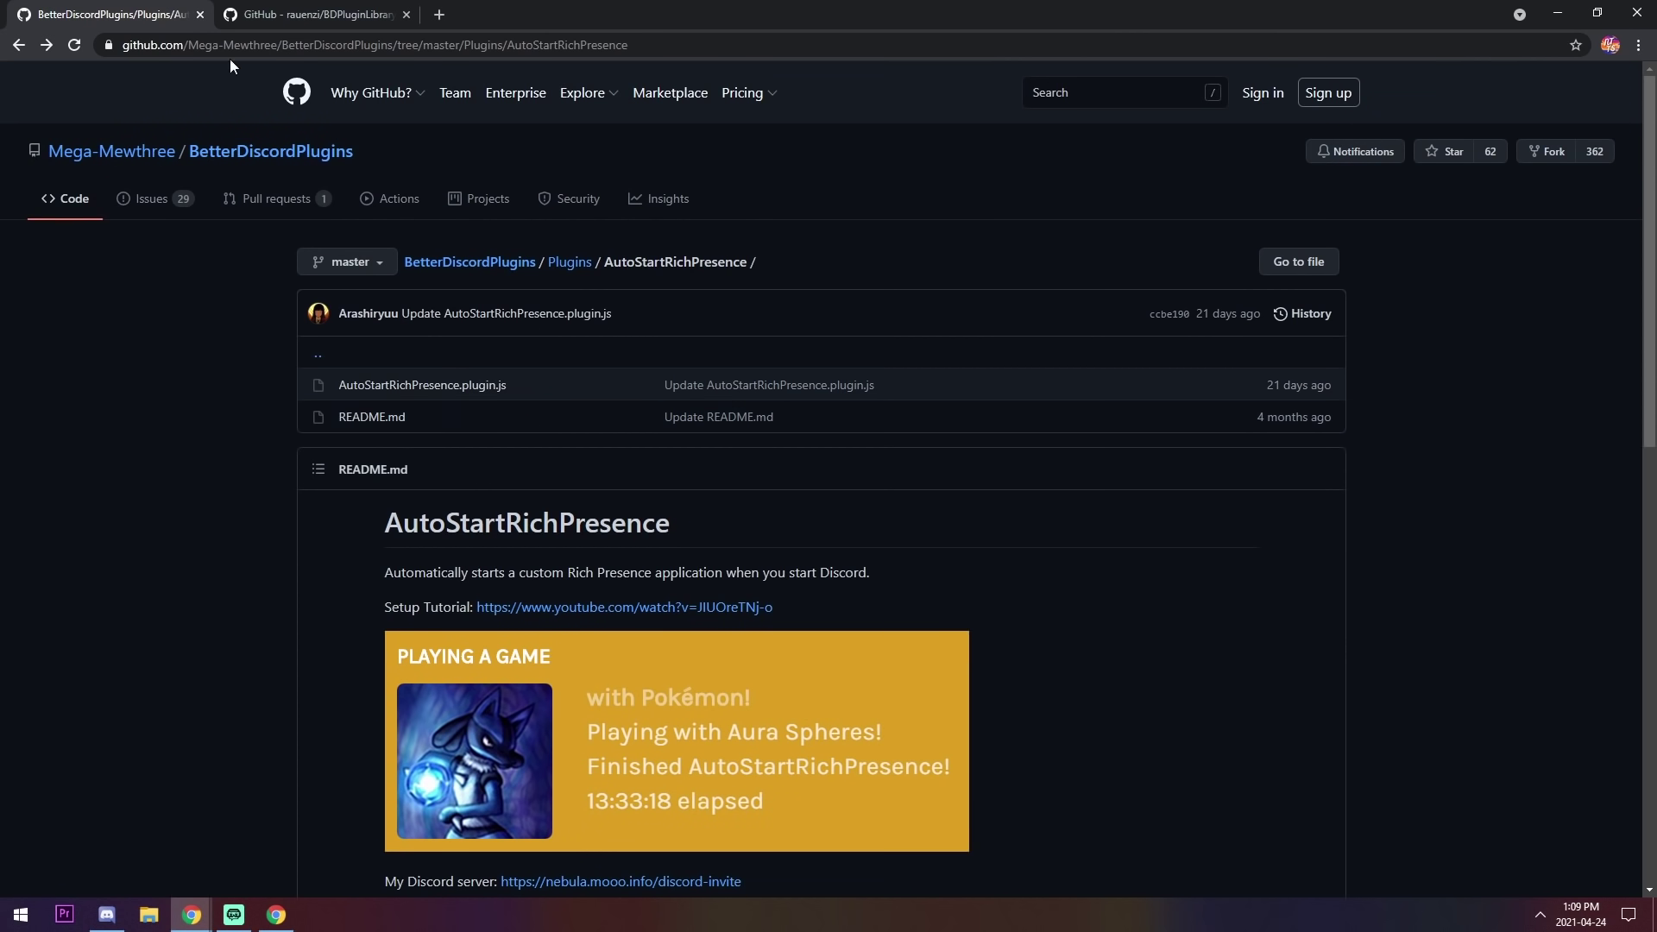
pyautogui.click(470, 386)
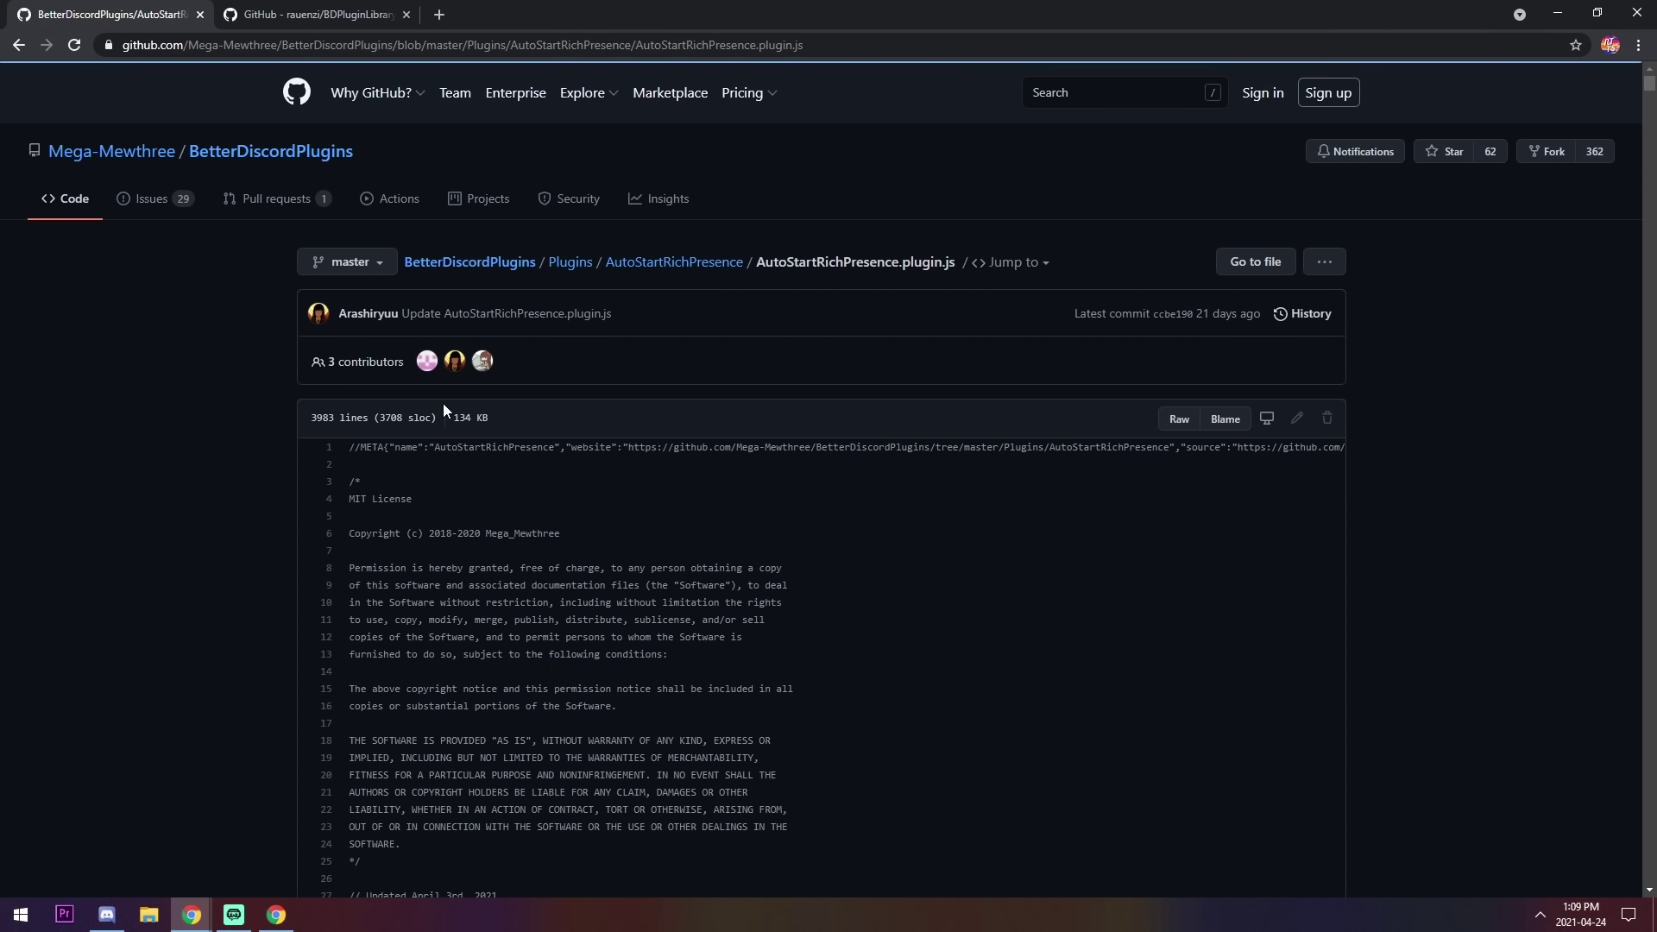
pyautogui.rightClick(1174, 419)
pyautogui.click(1236, 548)
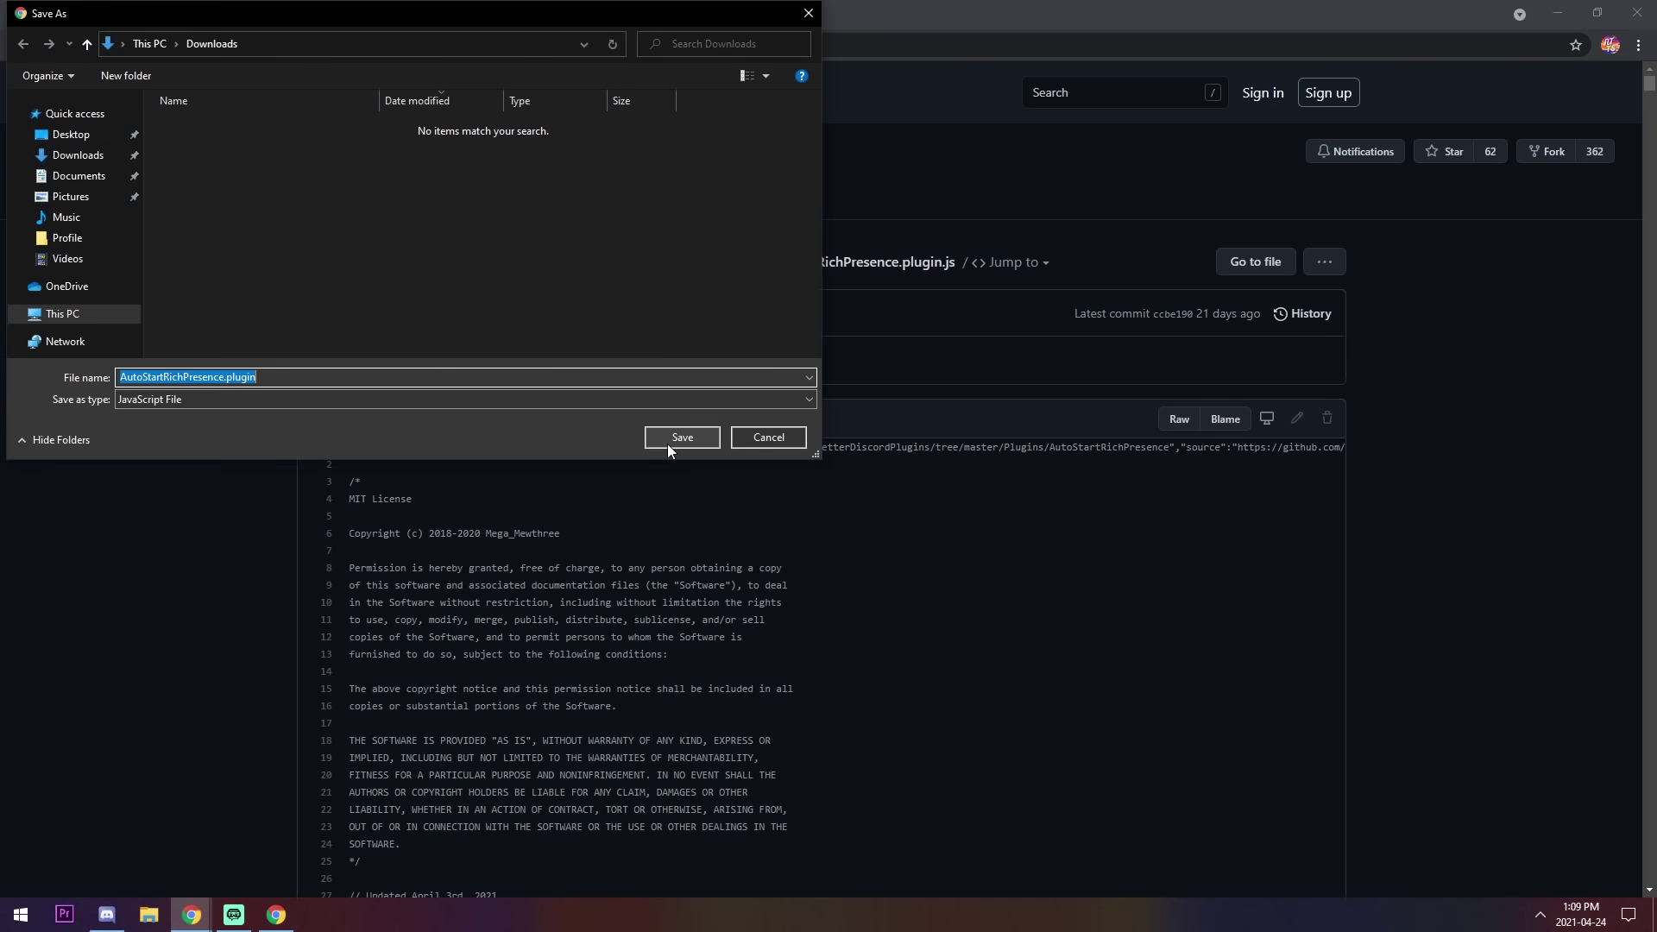
pyautogui.click(666, 442)
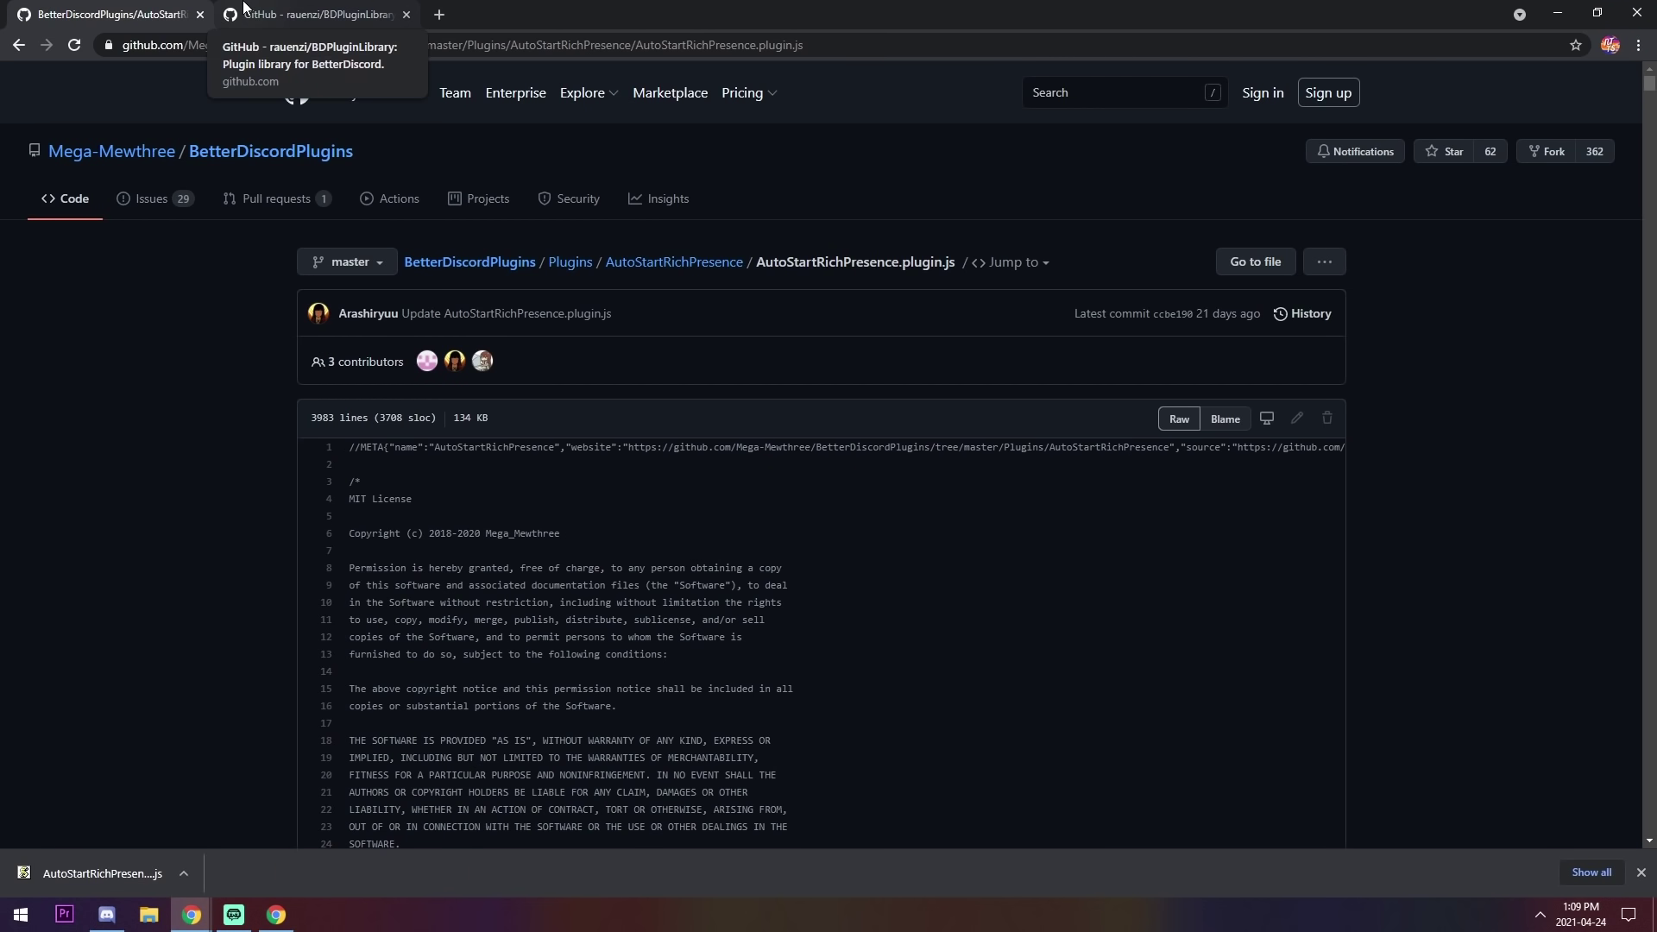
# Step: Download and keep 0PluginLibrary.plugin.js from the BDPluginLibrary README, then close Chrome
pyautogui.click(244, 7)
pyautogui.scroll(8, 530, 405)
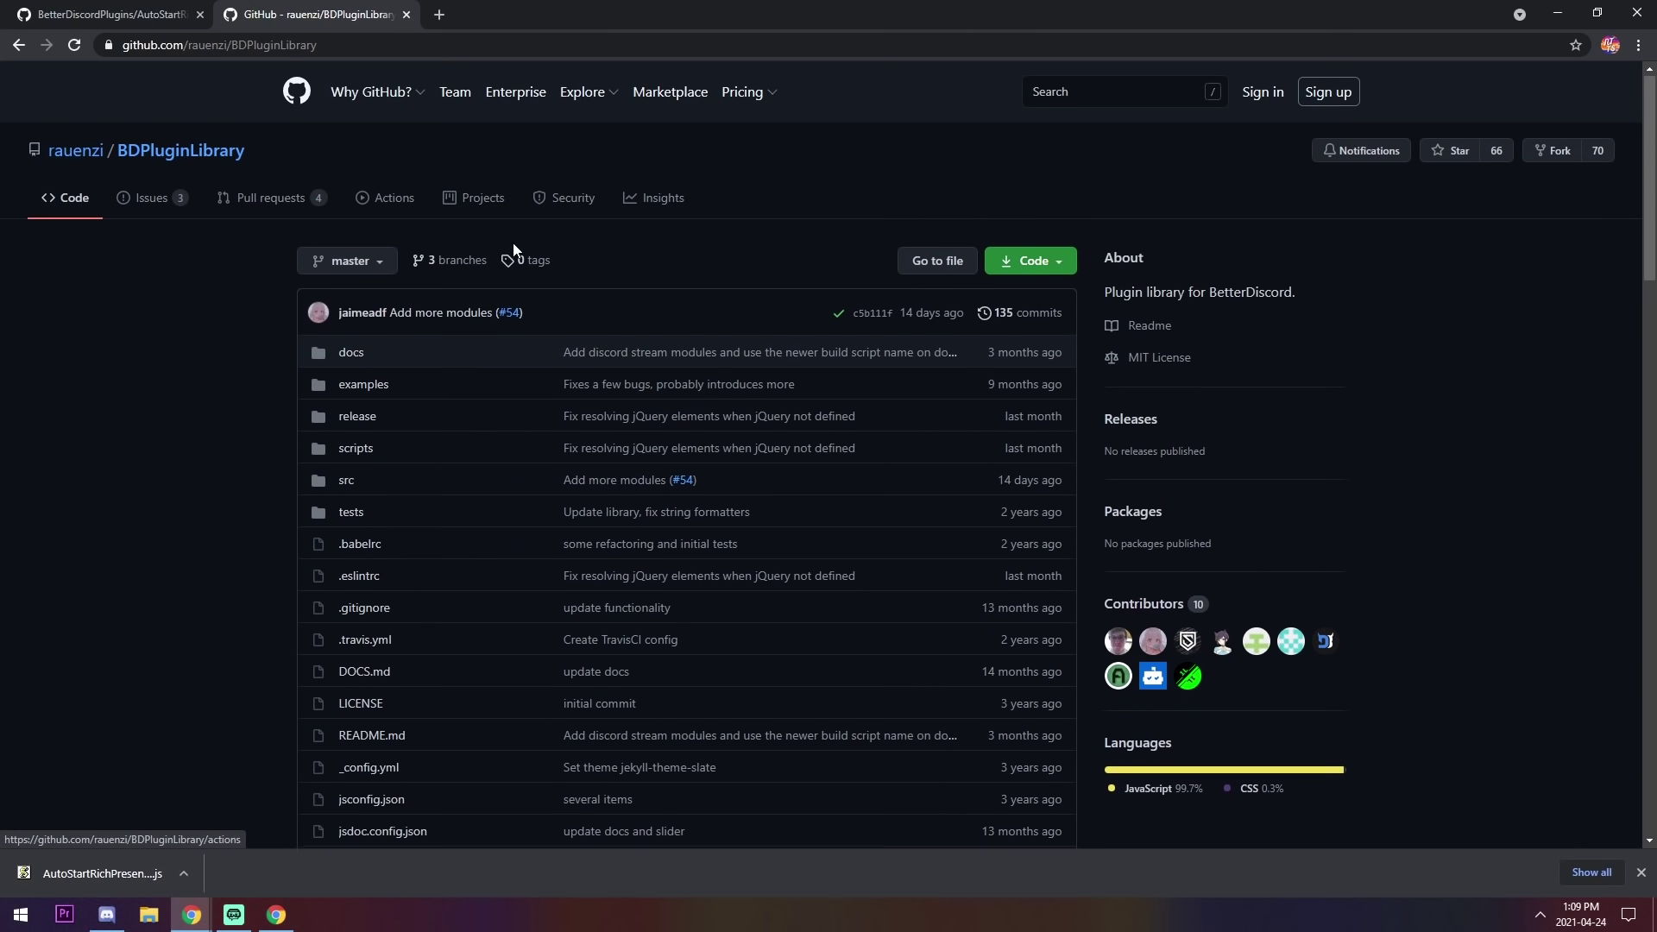
pyautogui.scroll(-8, 521, 258)
pyautogui.click(549, 413)
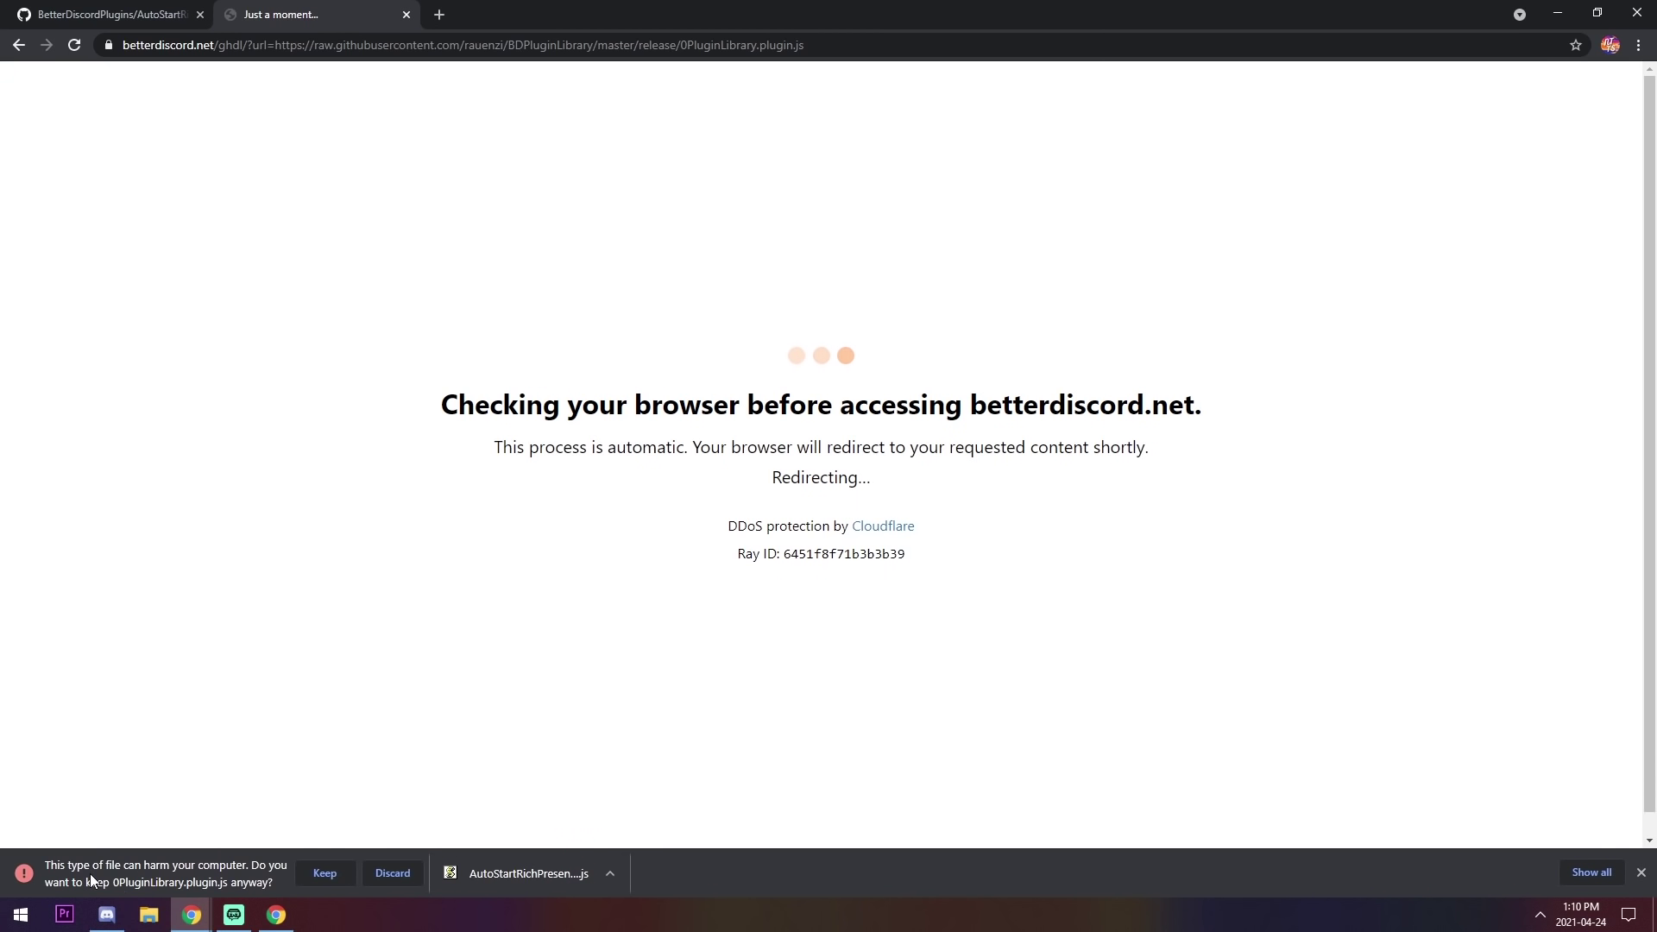
pyautogui.click(324, 873)
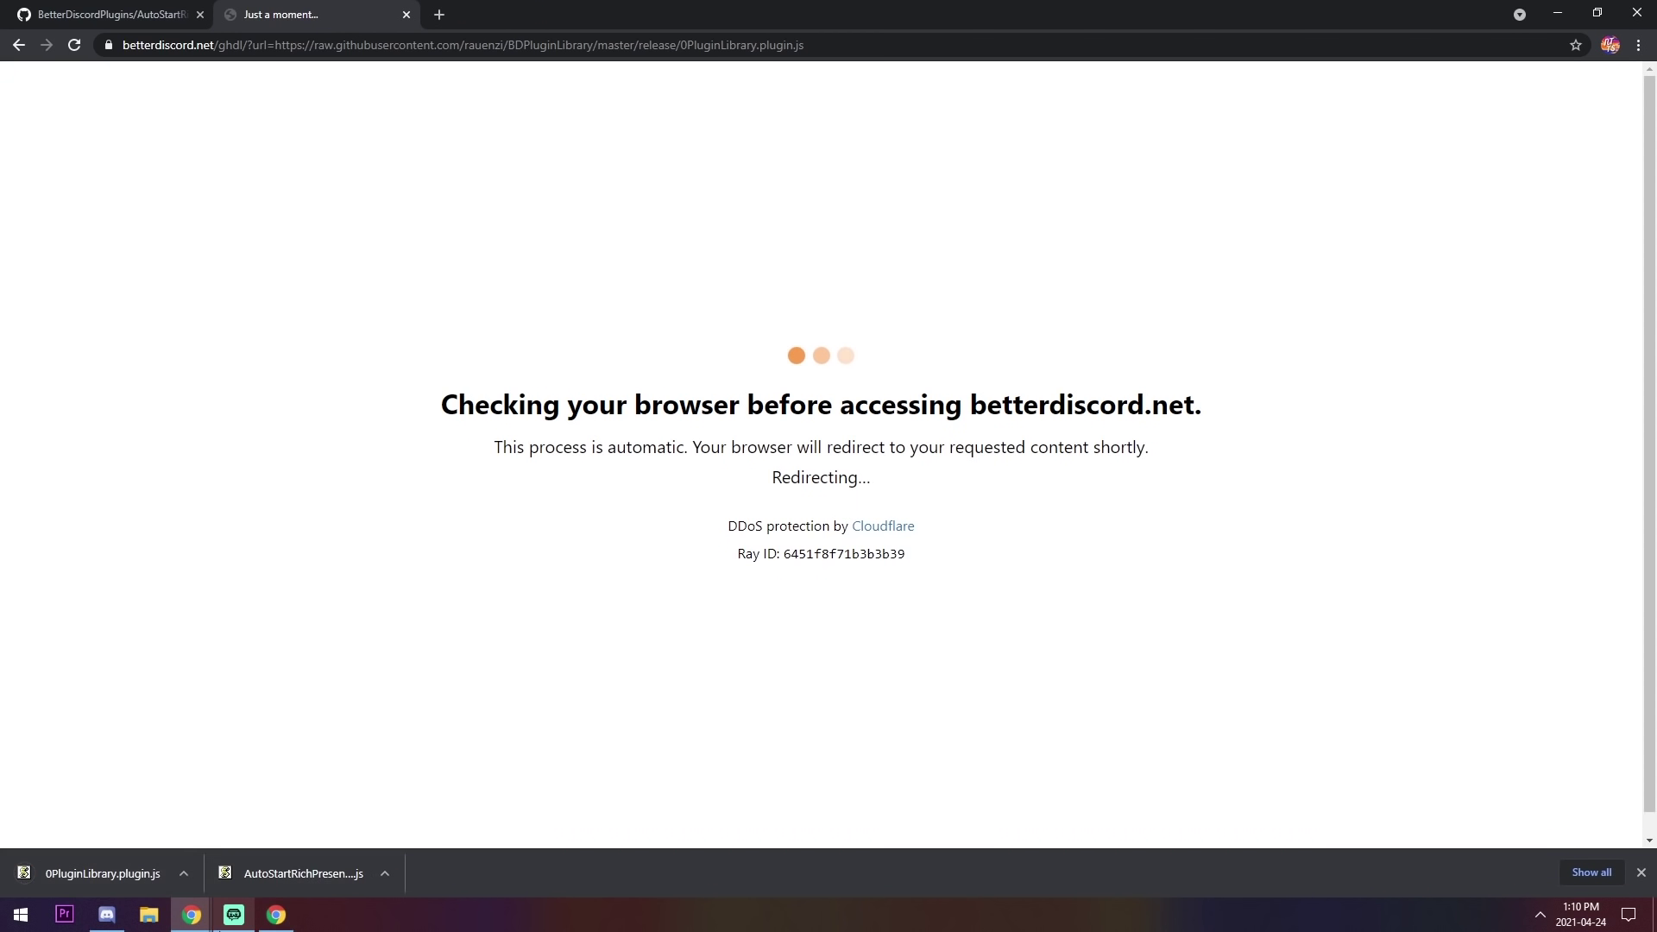
pyautogui.moveTo(226, 921)
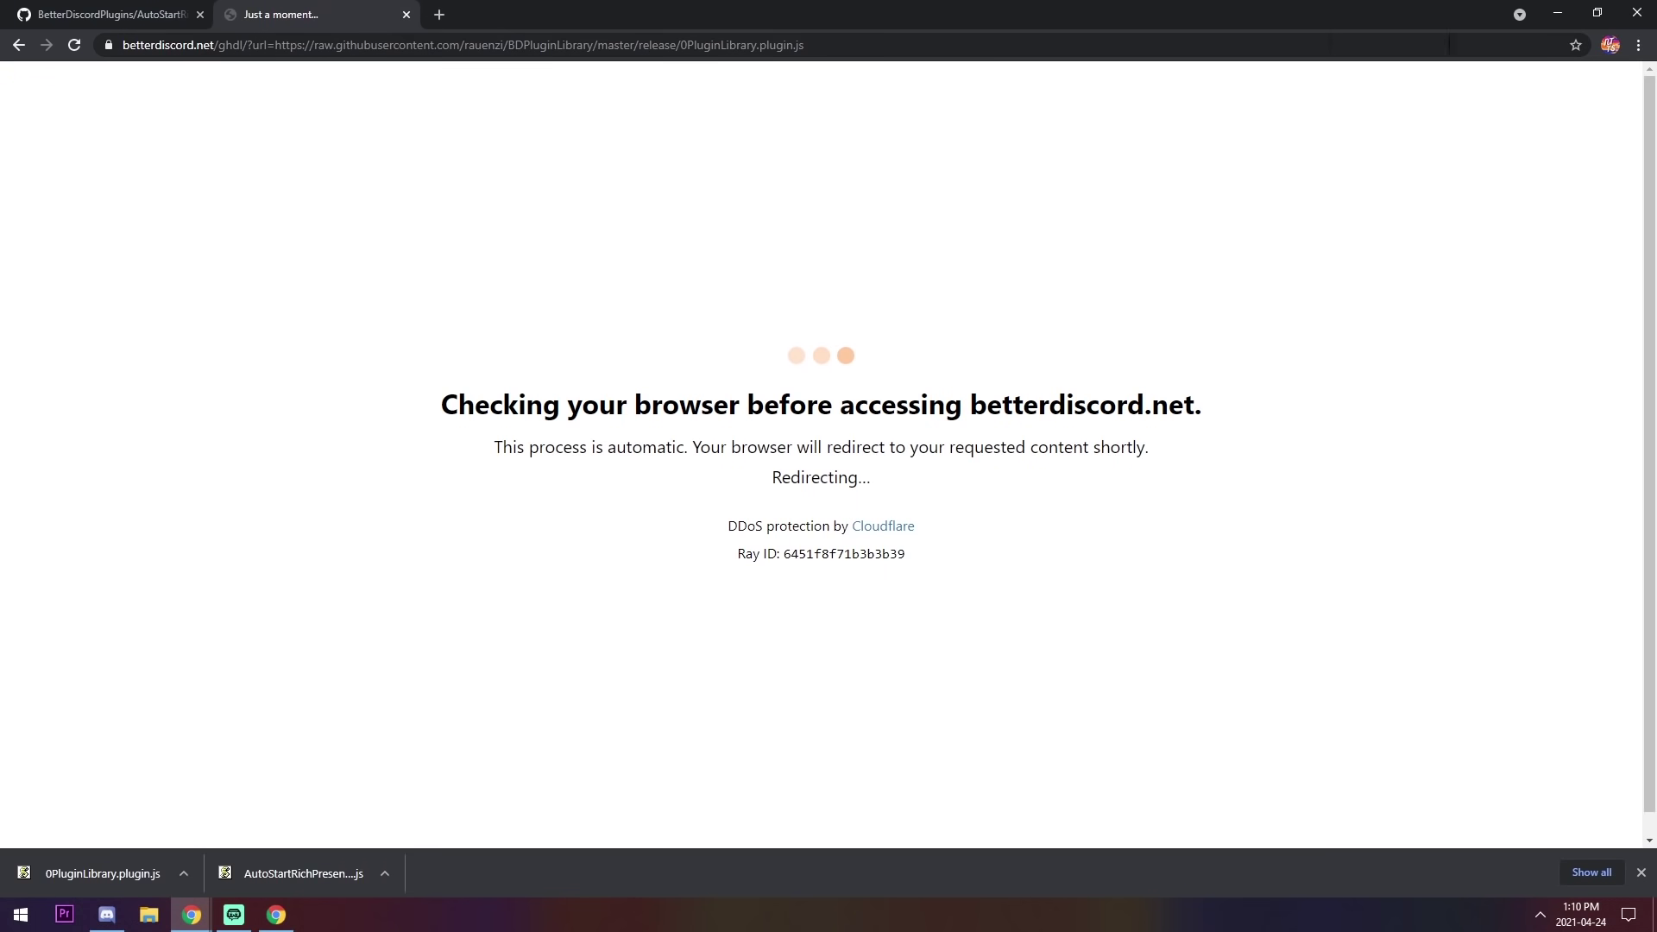
pyautogui.click(1637, 13)
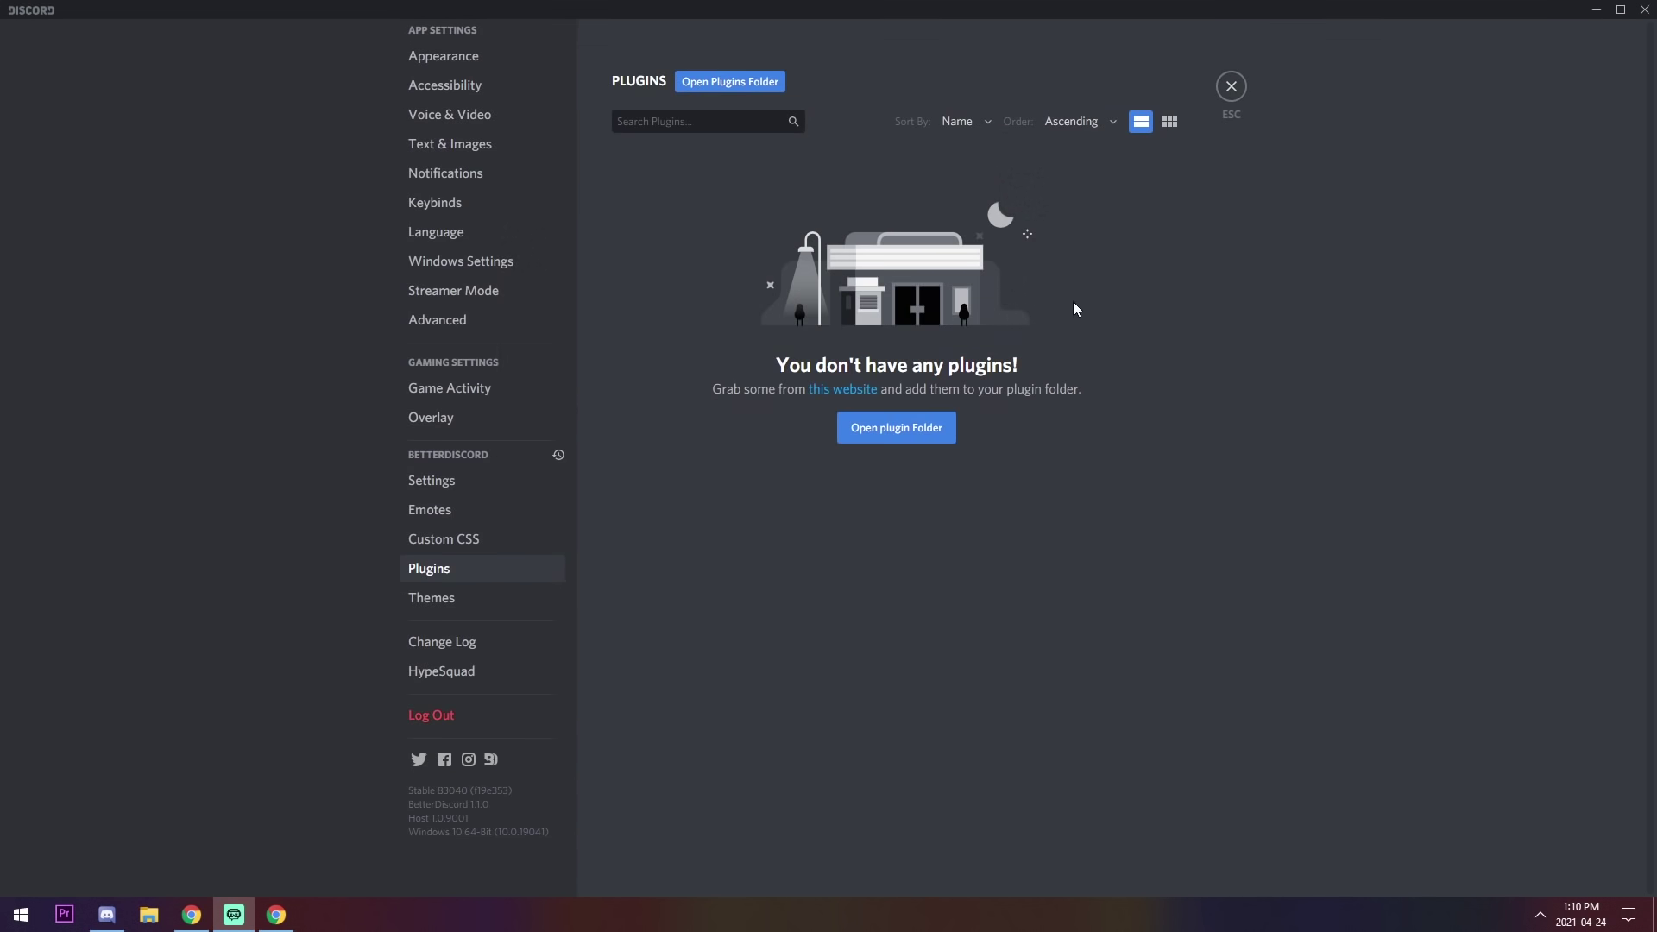
# Step: Place Downloads on the left half and the BetterDiscord plugins folder on the right
pyautogui.click(706, 89)
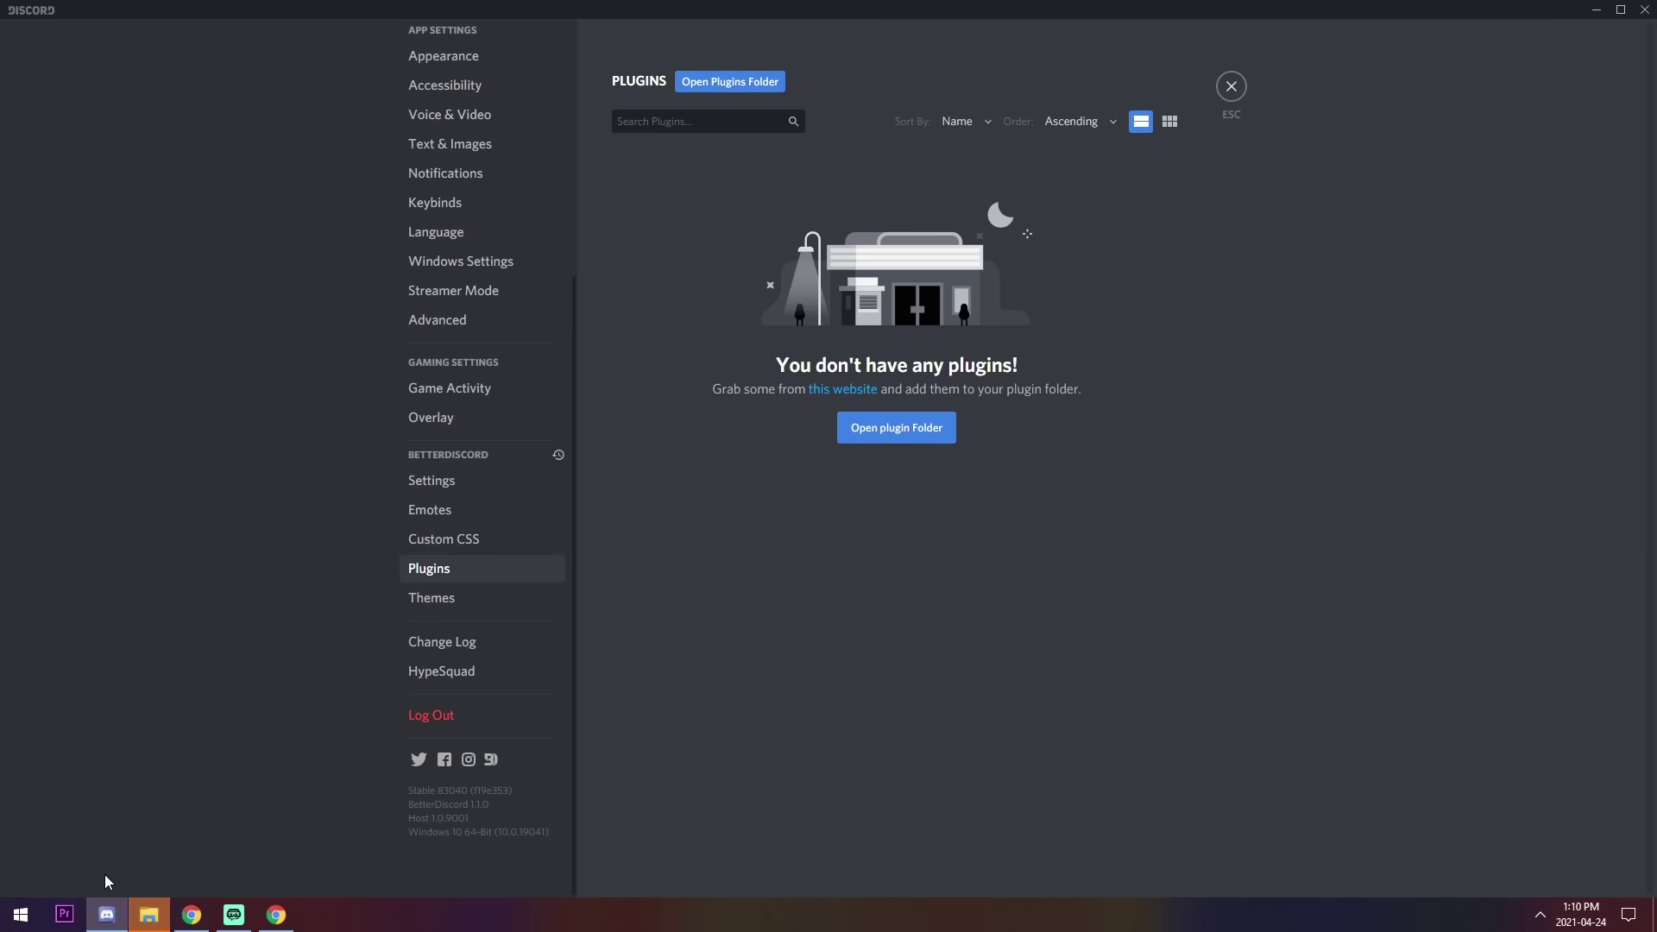
pyautogui.click(148, 916)
pyautogui.moveTo(550, 188); pyautogui.dragTo(947, 202)
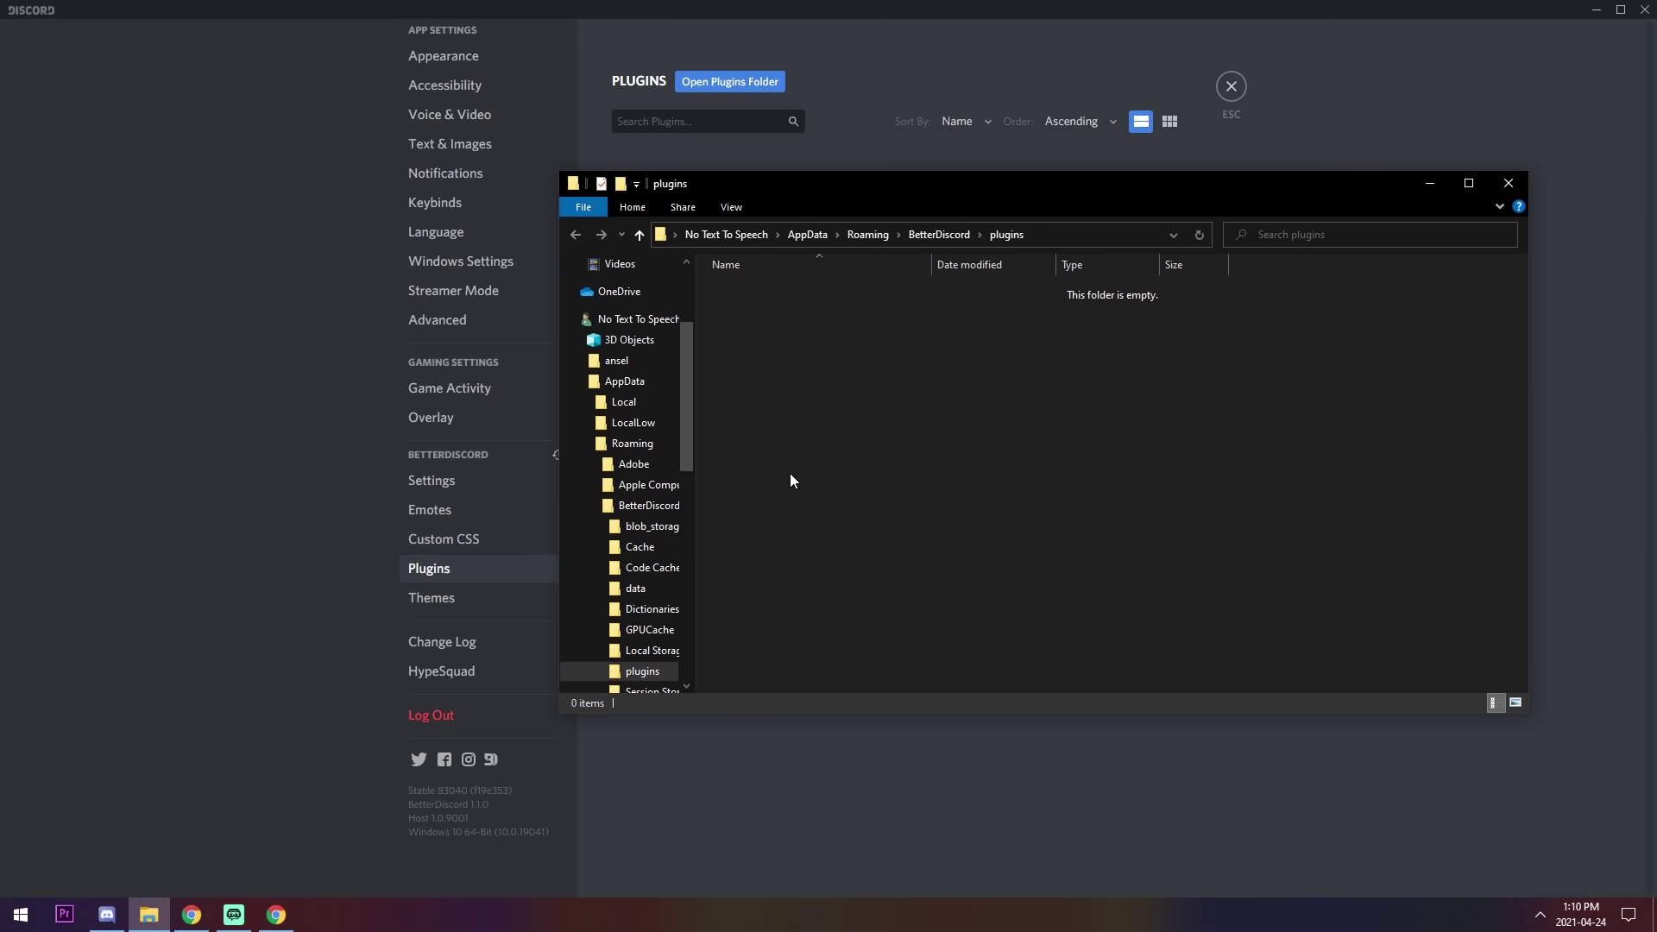
pyautogui.scroll(3, 629, 470)
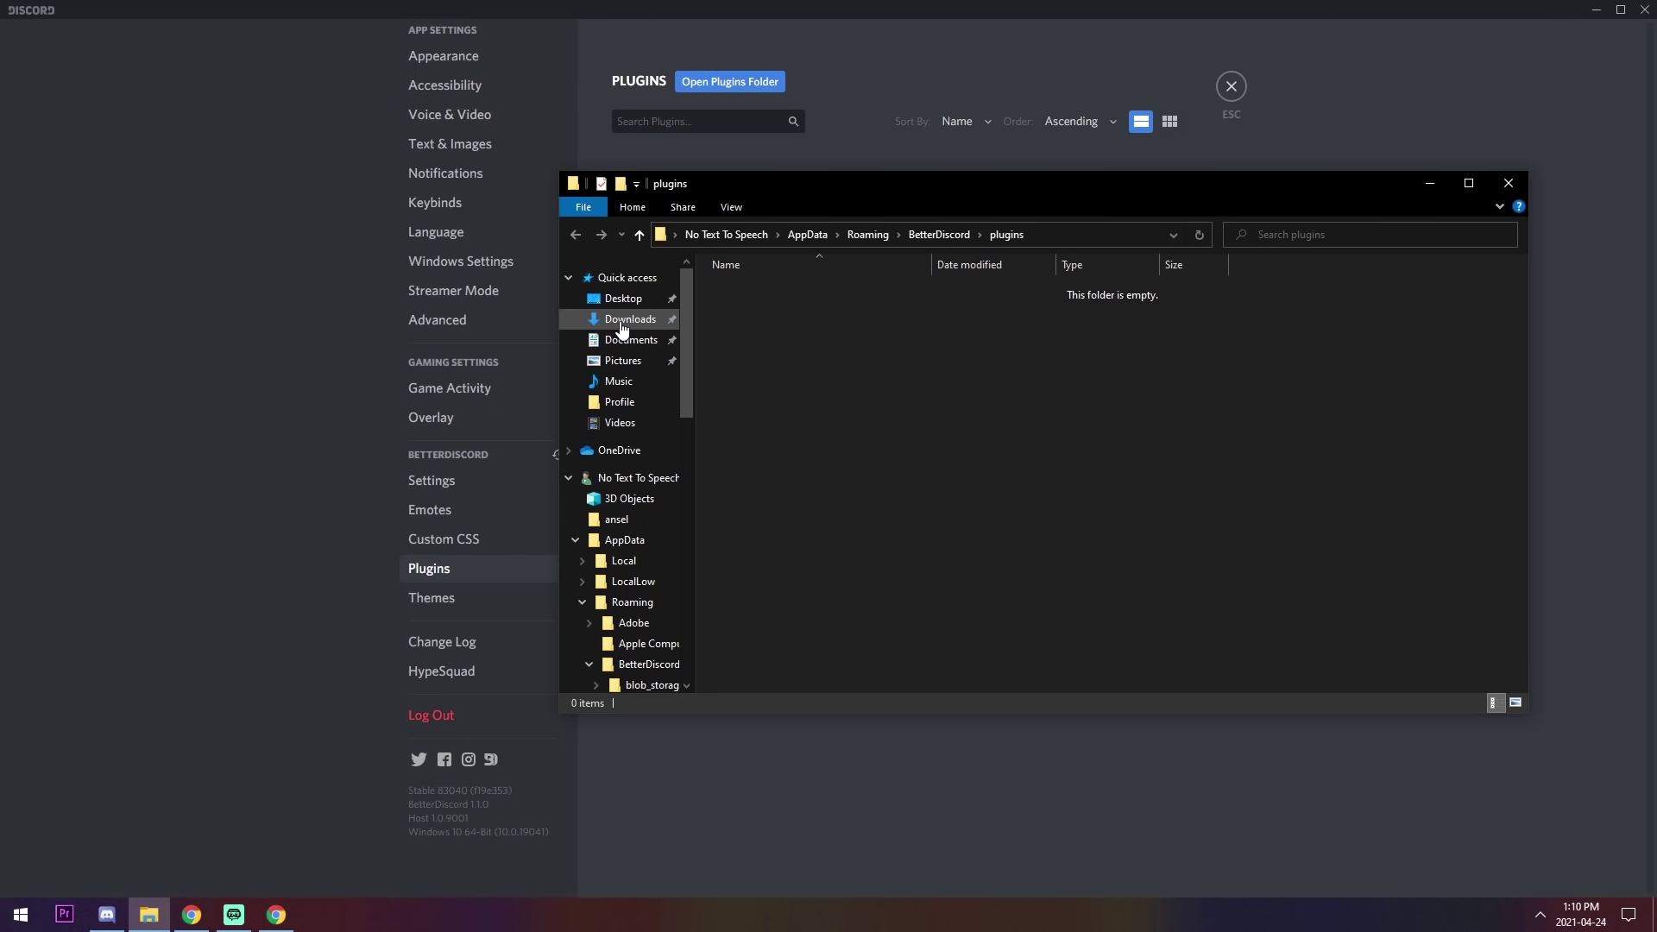
pyautogui.rightClick(620, 328)
pyautogui.click(669, 360)
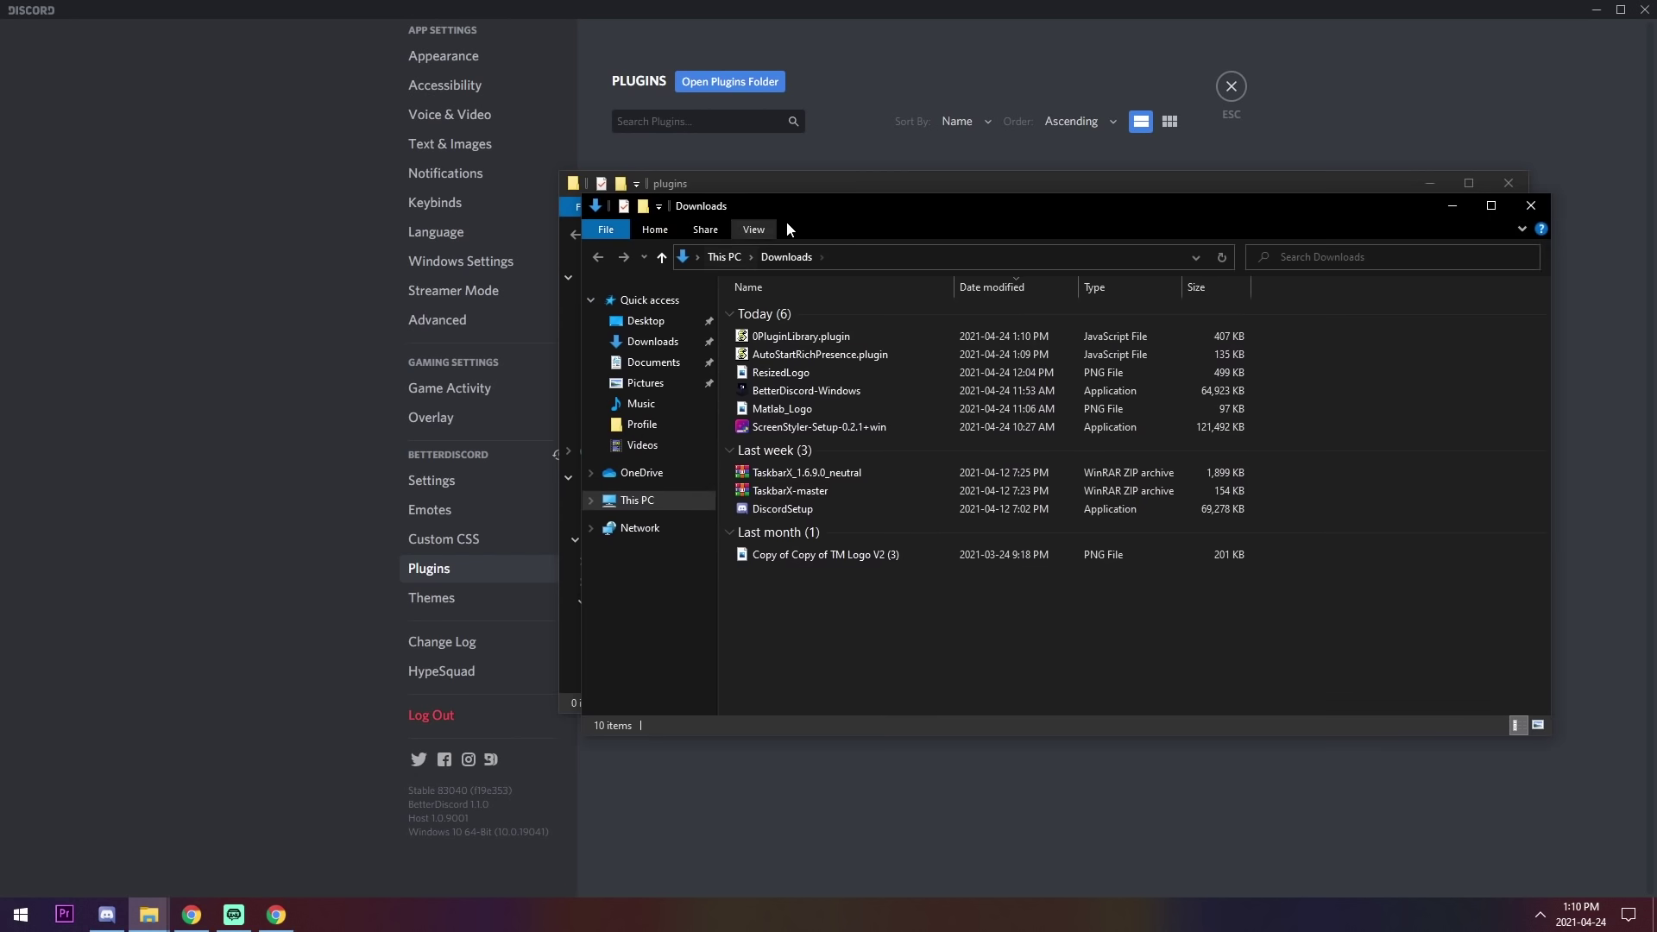
pyautogui.moveTo(785, 221); pyautogui.dragTo(2, 207)
pyautogui.click(952, 303)
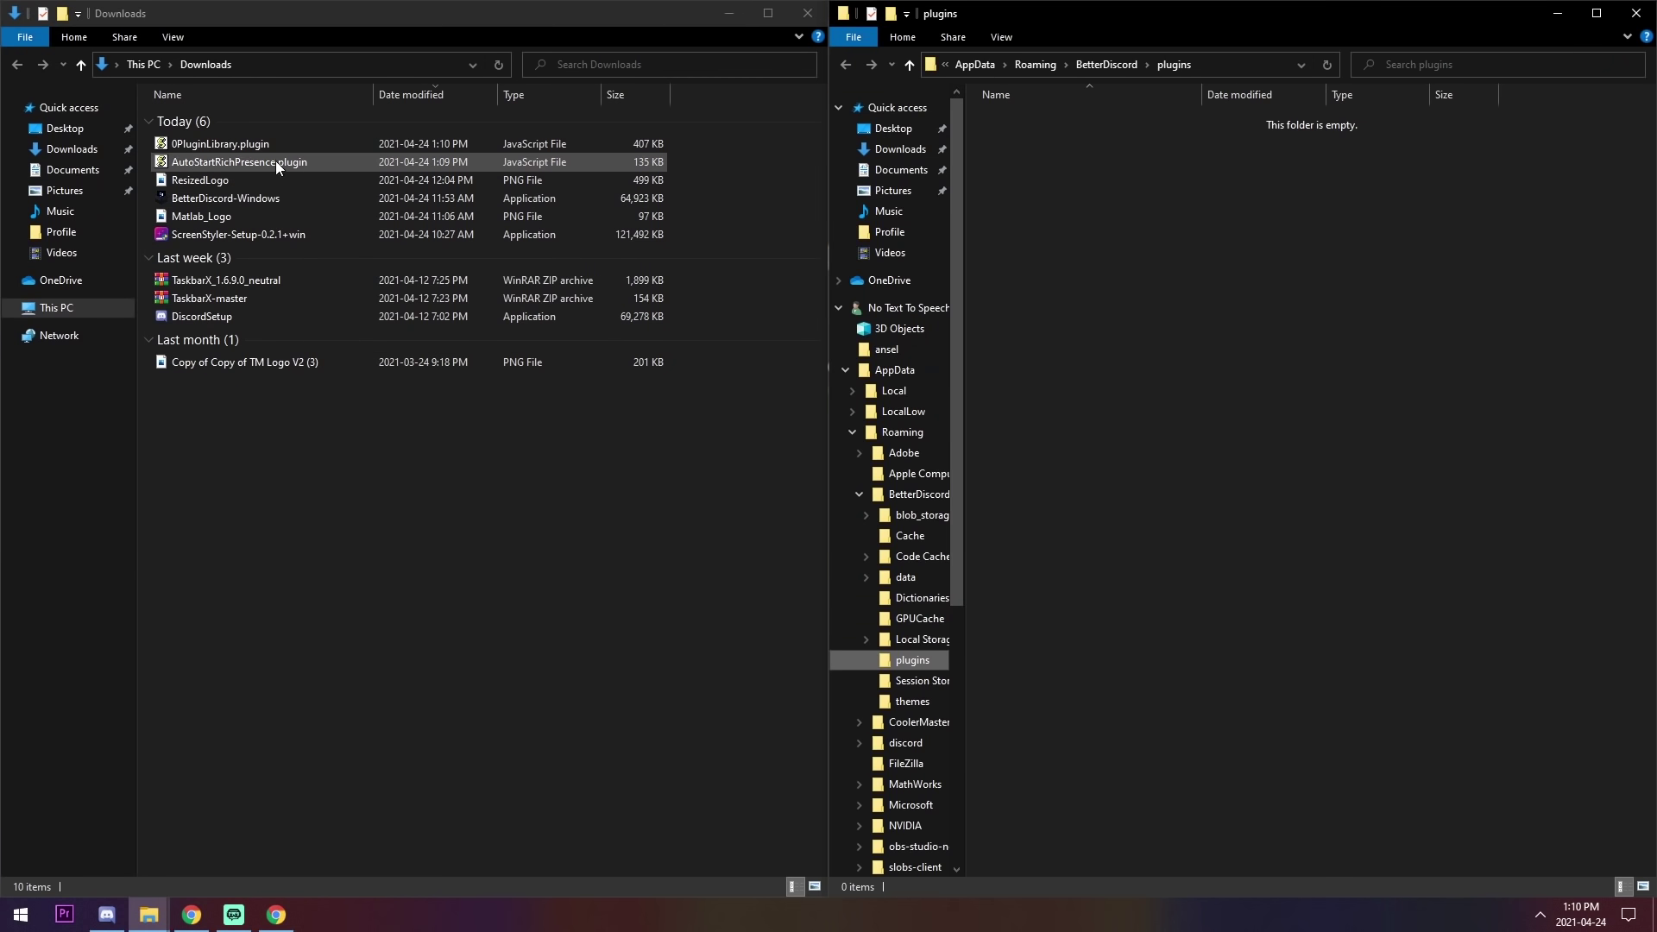
# Step: Move AutoStartRichPresence.plugin and 0PluginLibrary.plugin into the plugins folder, then minimize both windows
pyautogui.click(252, 143)
pyautogui.keyDown('shift'); pyautogui.click(251, 162); pyautogui.keyUp('shift')
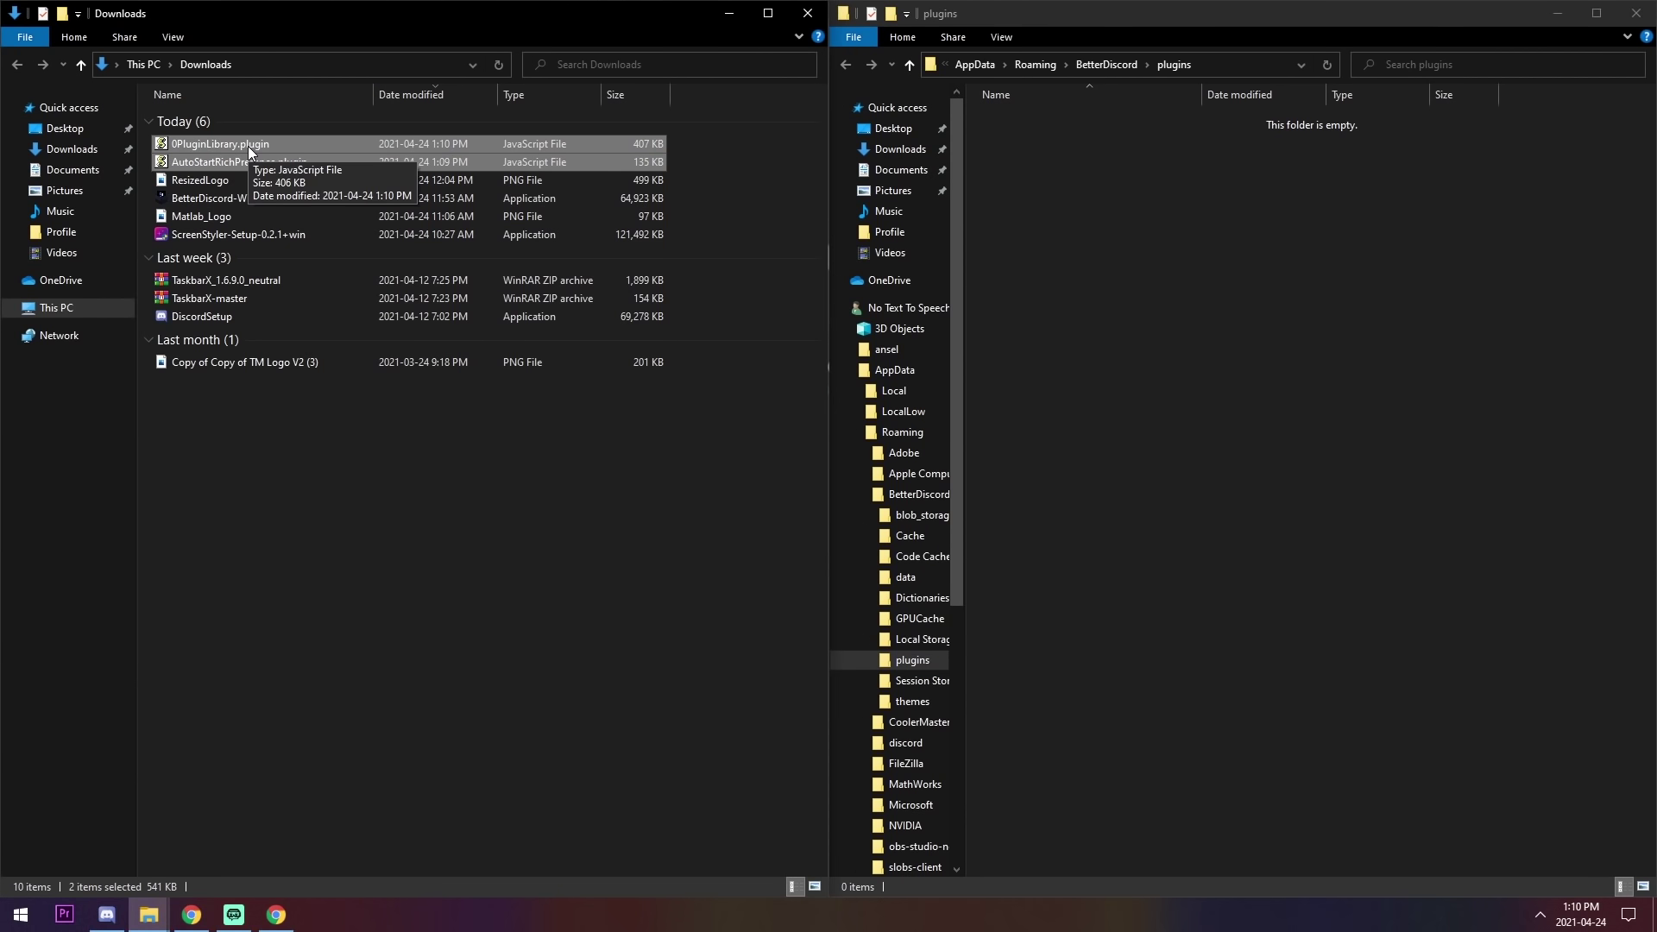
pyautogui.moveTo(231, 143); pyautogui.dragTo(1137, 220)
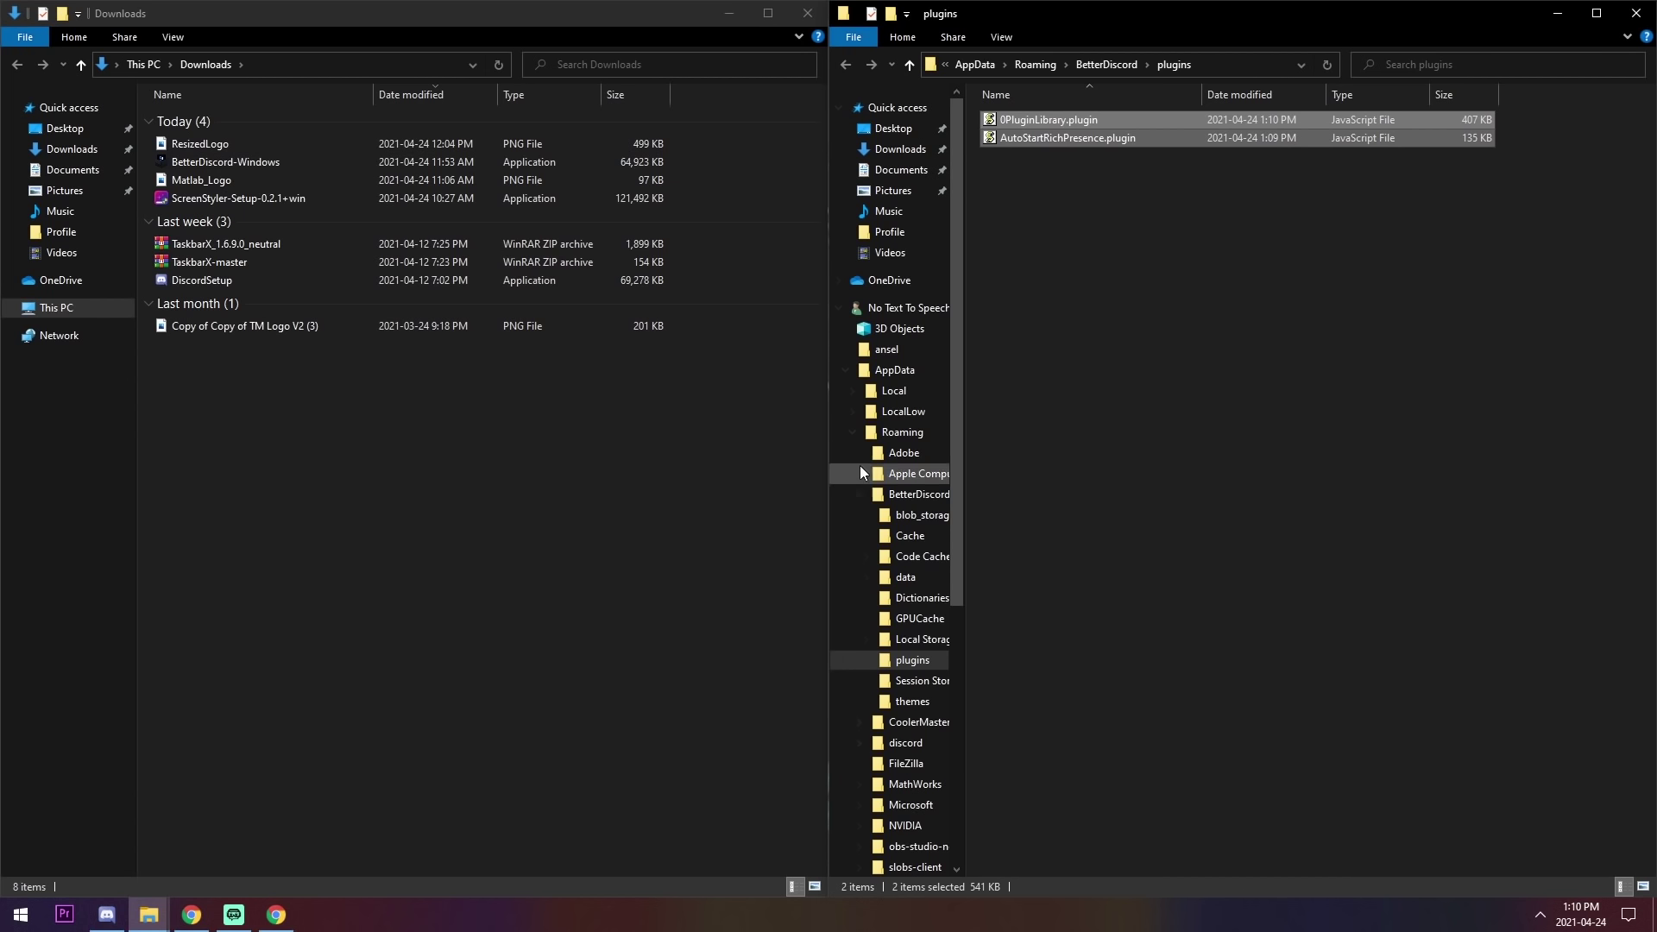
pyautogui.click(527, 556)
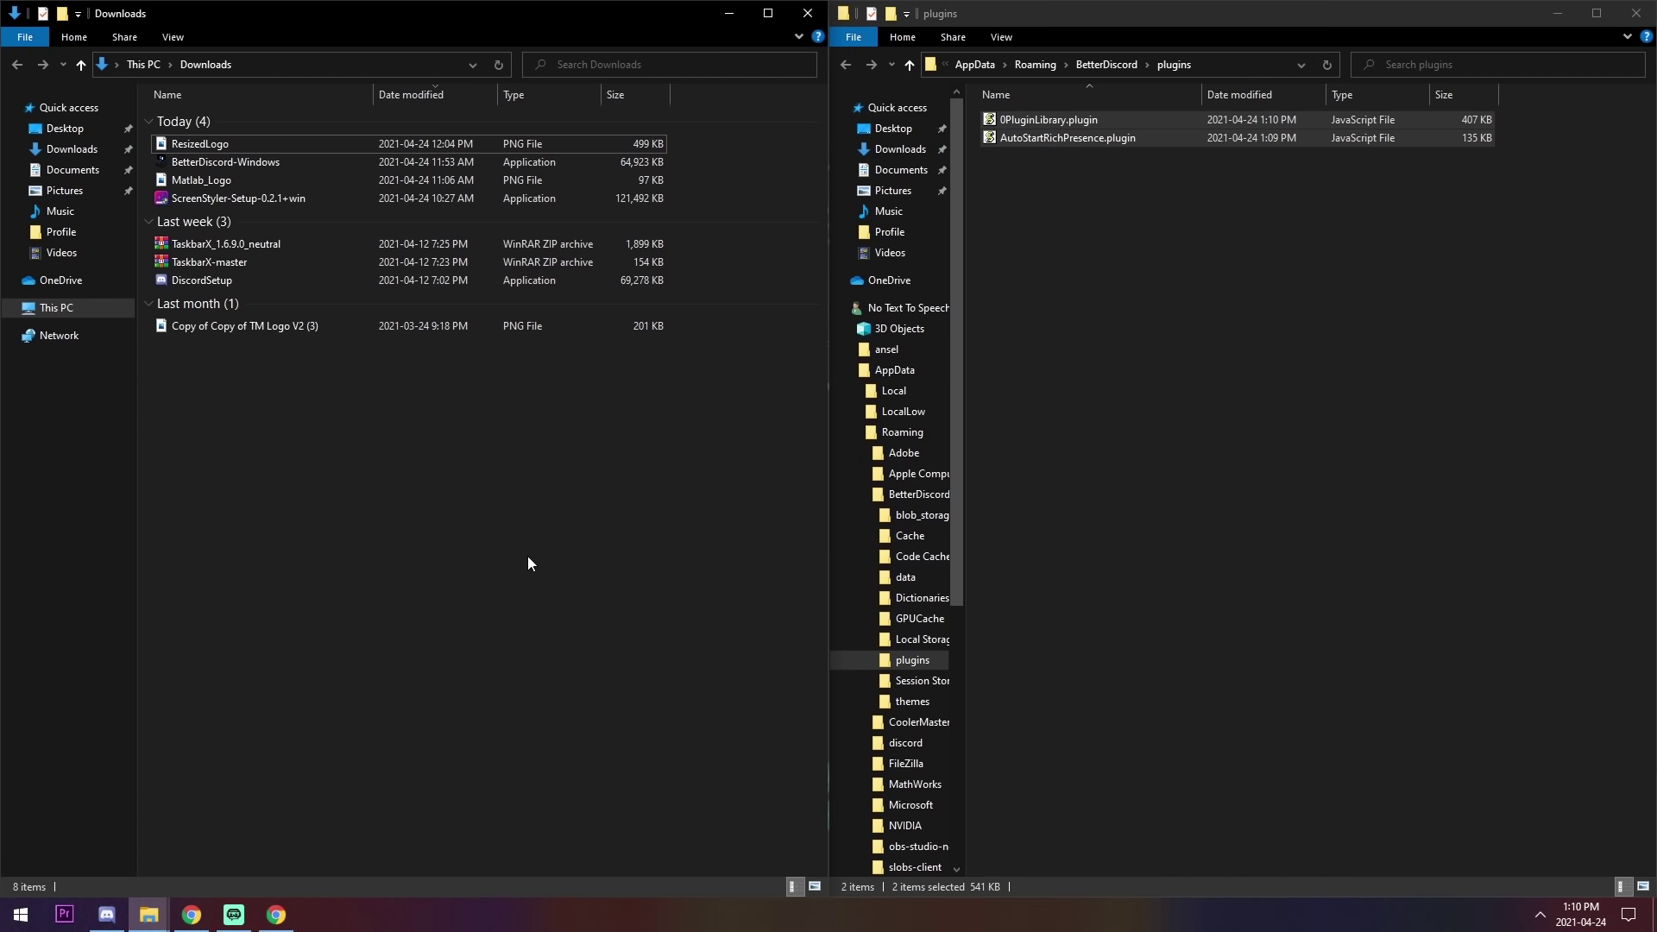
pyautogui.click(1555, 15)
pyautogui.click(729, 14)
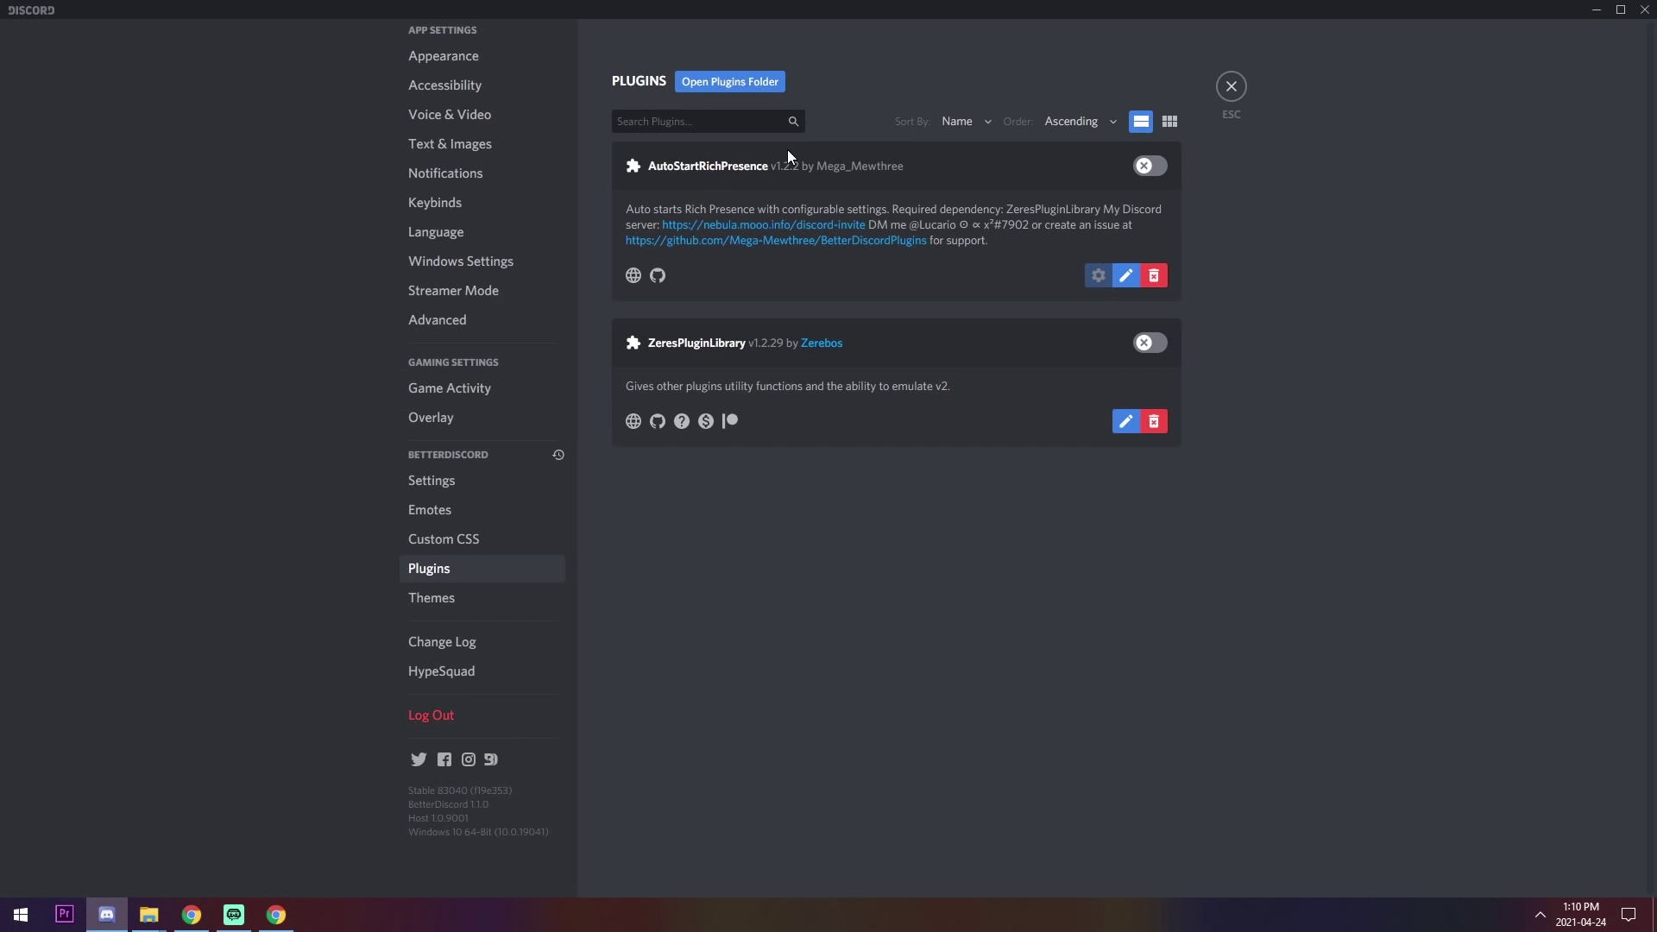
# Step: Switch on the ZeresPluginLibrary and AutoStartRichPresence toggles in the Plugins list
pyautogui.click(1147, 345)
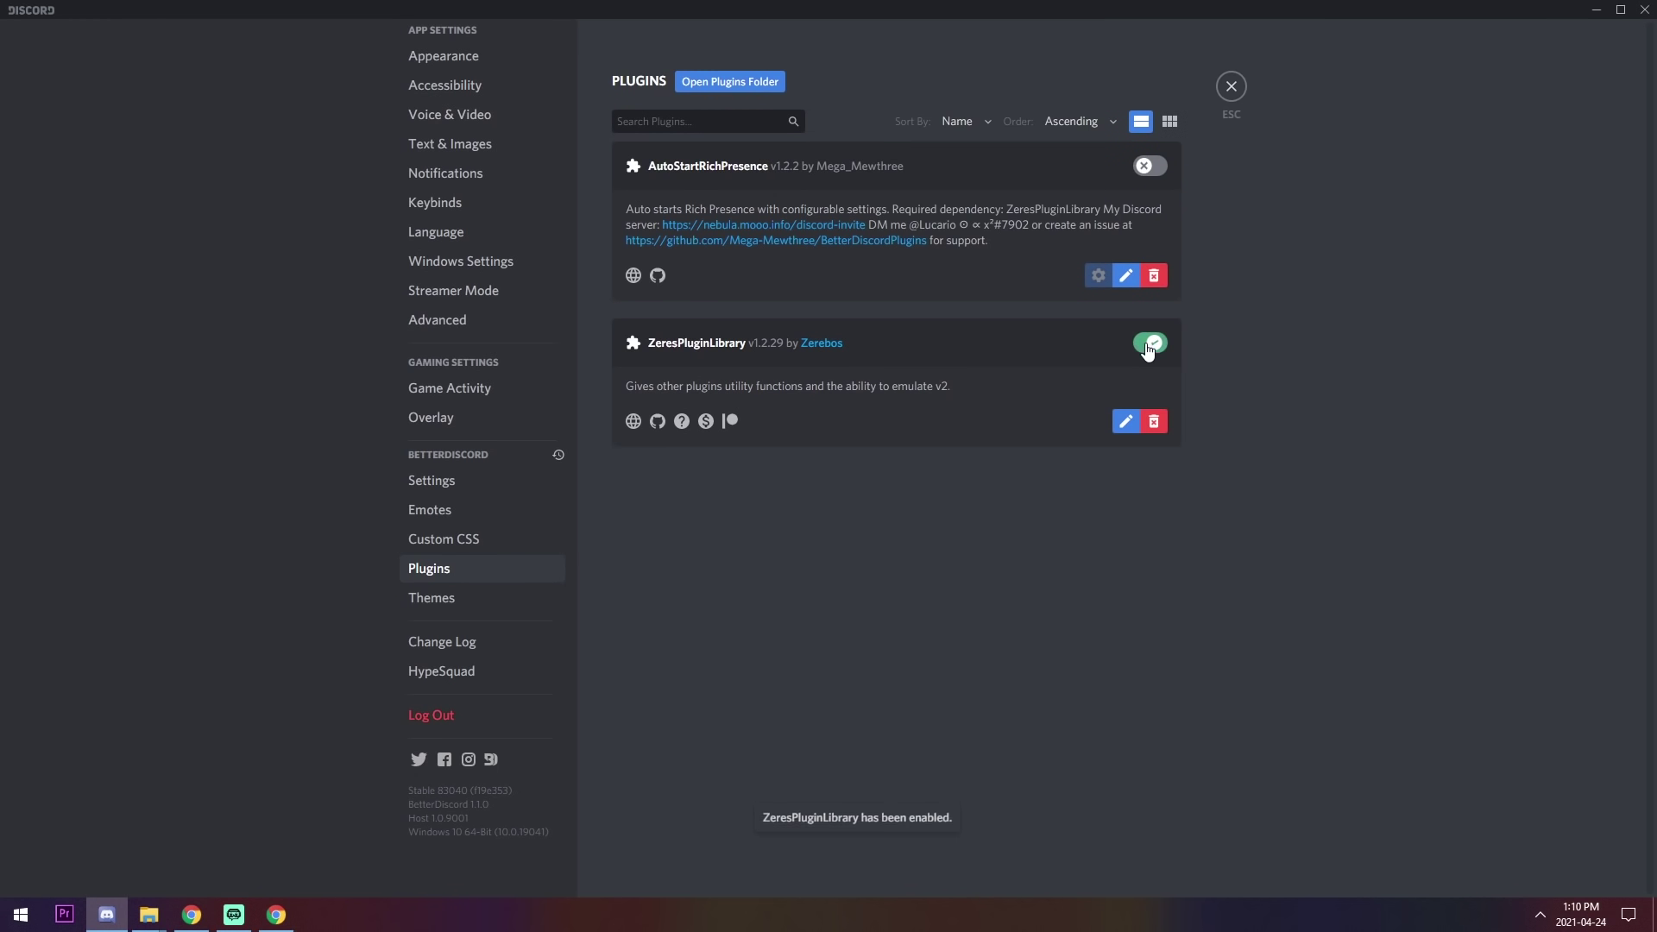
pyautogui.click(1148, 167)
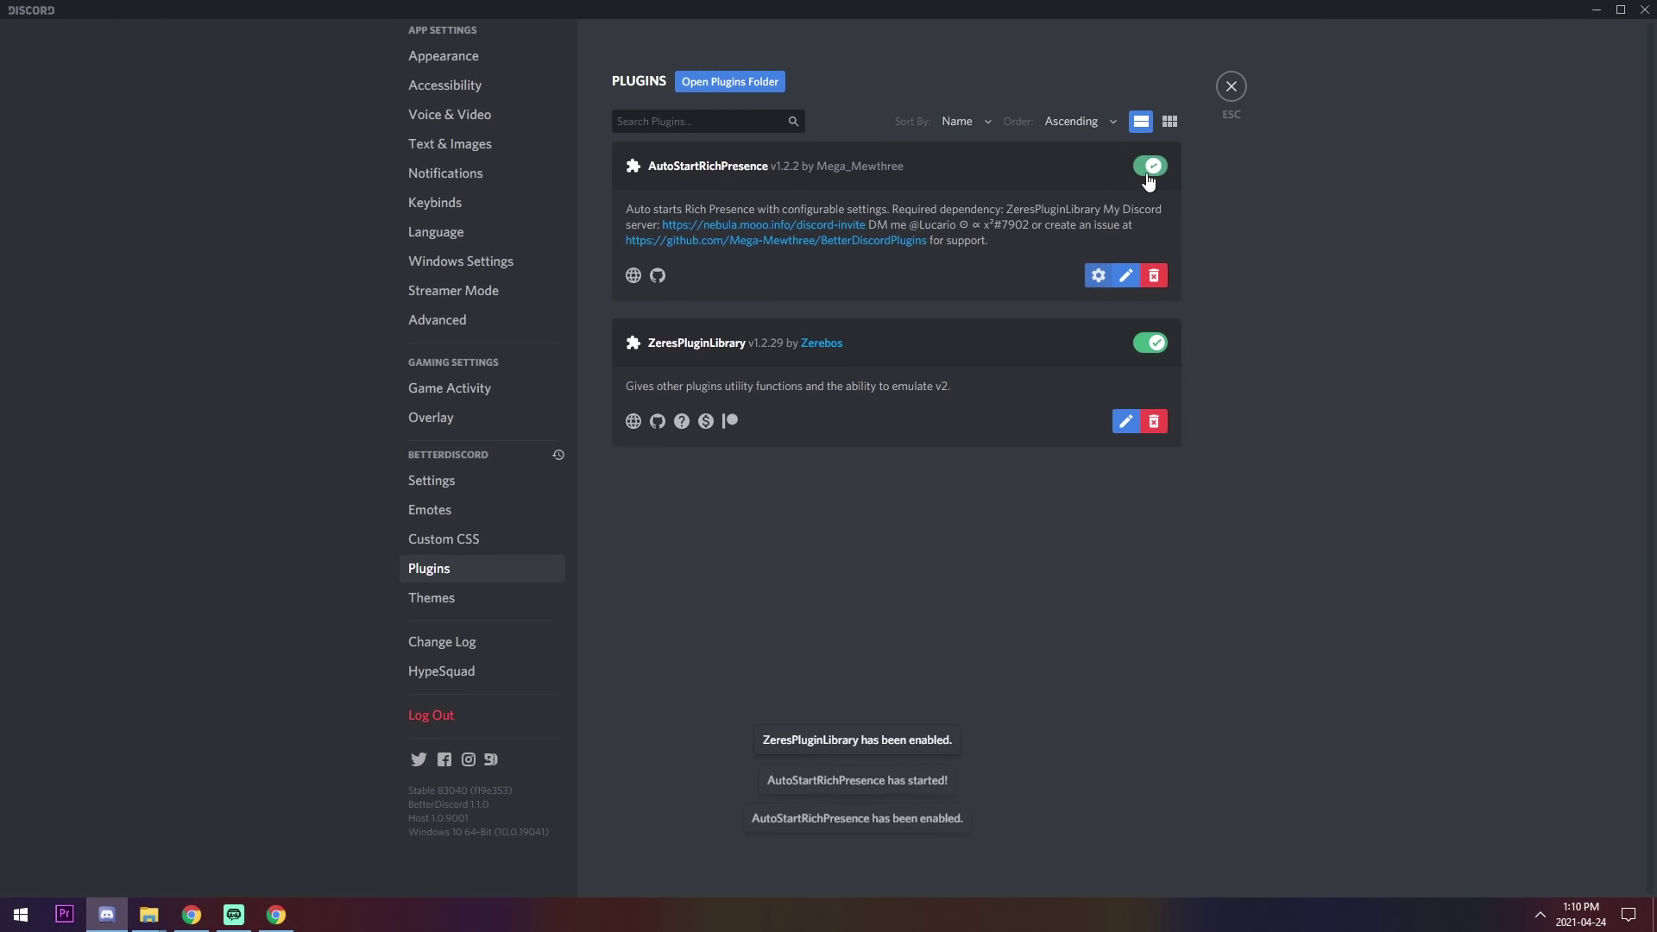
pyautogui.click(1124, 276)
pyautogui.click(1096, 276)
# Step: Clear the Client ID, Details, State, Large Image Key and Large Image Text fields
pyautogui.click(1096, 276)
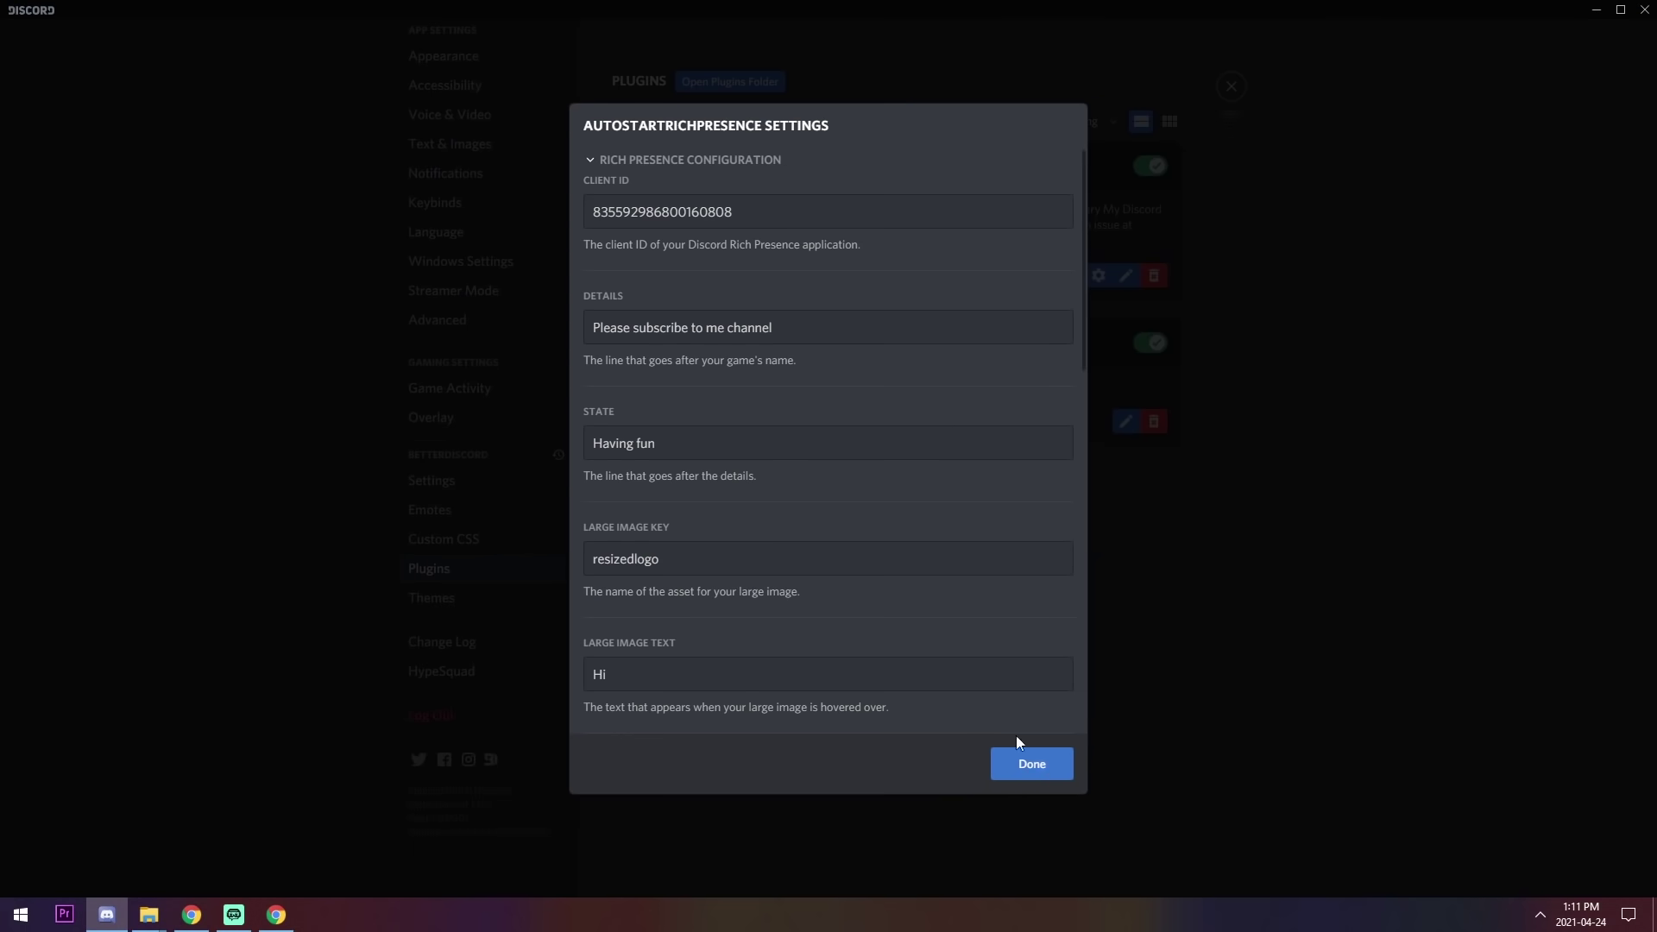
pyautogui.moveTo(750, 212); pyautogui.dragTo(311, 231)
pyautogui.press('BackSpace')
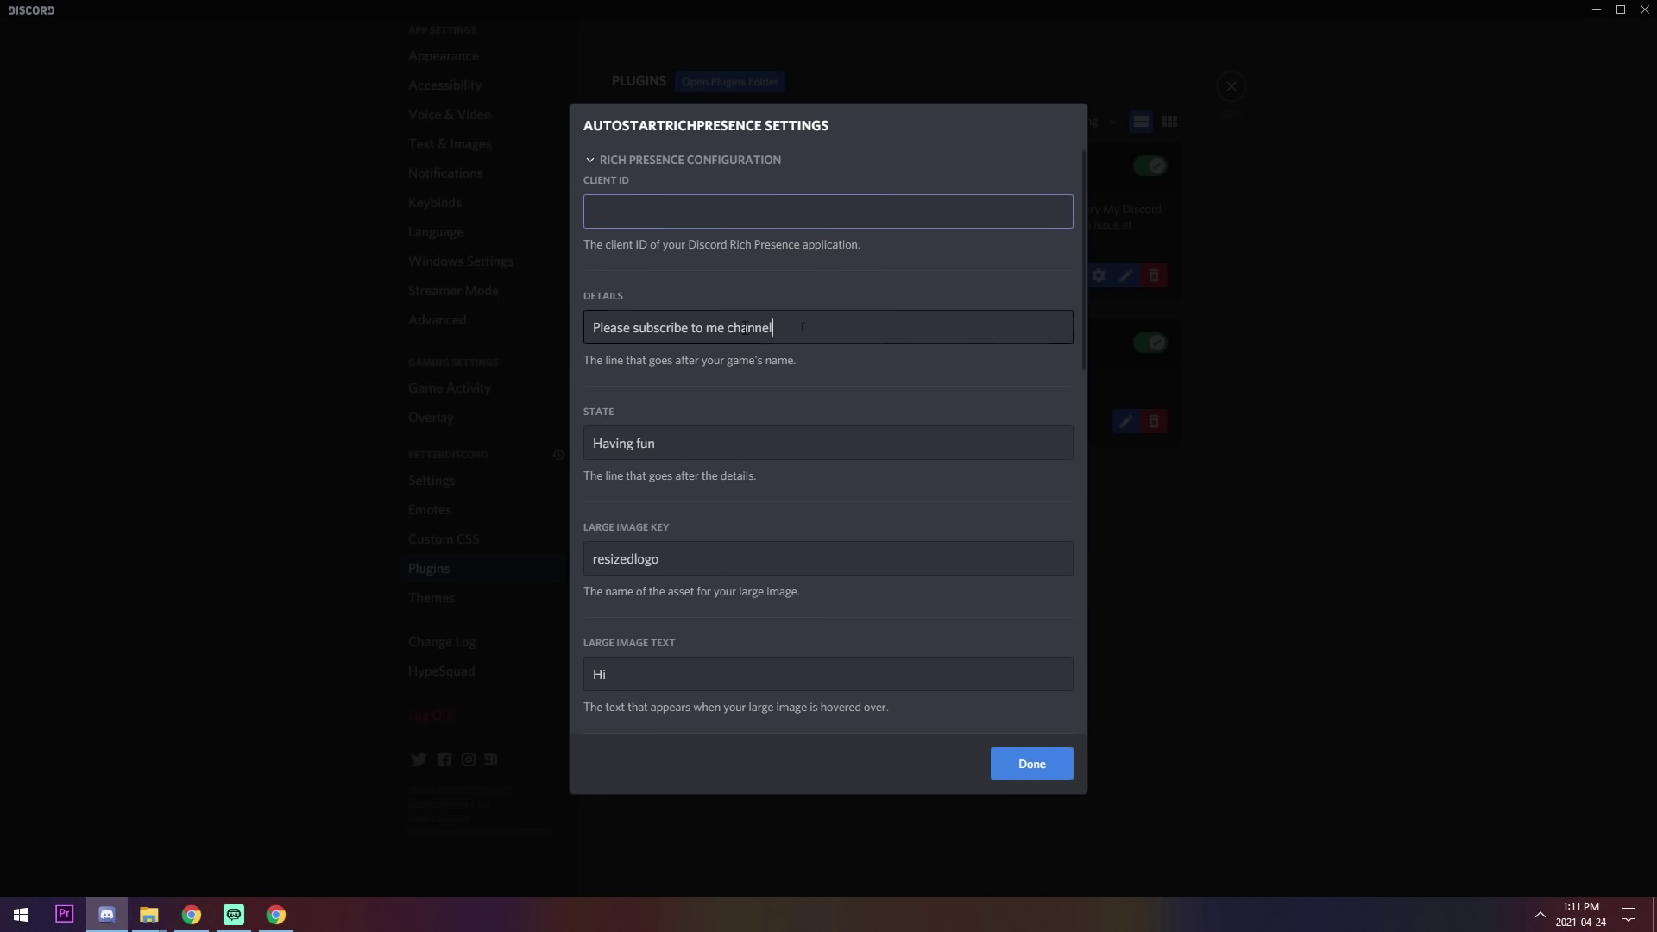
pyautogui.moveTo(595, 328); pyautogui.dragTo(777, 328)
pyautogui.press('BackSpace')
pyautogui.moveTo(699, 443); pyautogui.dragTo(574, 444)
pyautogui.press('BackSpace')
pyautogui.moveTo(682, 558); pyautogui.dragTo(574, 559)
pyautogui.press('BackSpace')
pyautogui.moveTo(621, 674); pyautogui.dragTo(521, 680)
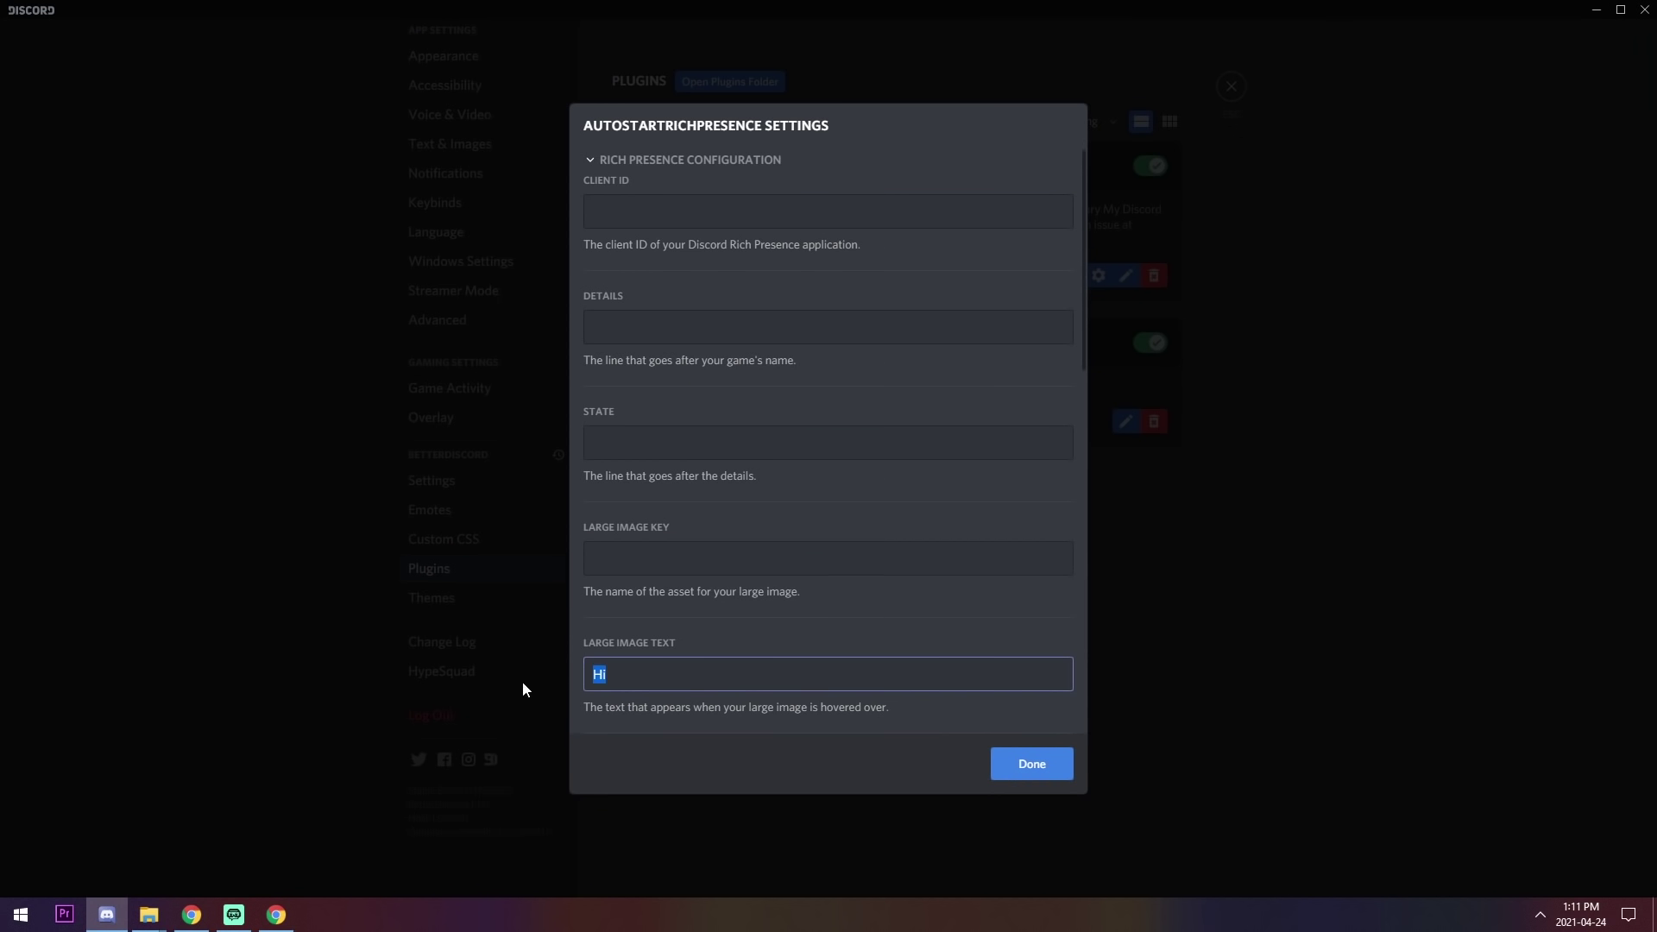
pyautogui.press('BackSpace')
# Step: Clear the small image and Button 1 fields, disable RPC Event Injection, and bring up the Developer Portal
pyautogui.scroll(-3, 691, 600)
pyautogui.moveTo(681, 530); pyautogui.dragTo(574, 531)
pyautogui.press('BackSpace')
pyautogui.moveTo(691, 647); pyautogui.dragTo(543, 609)
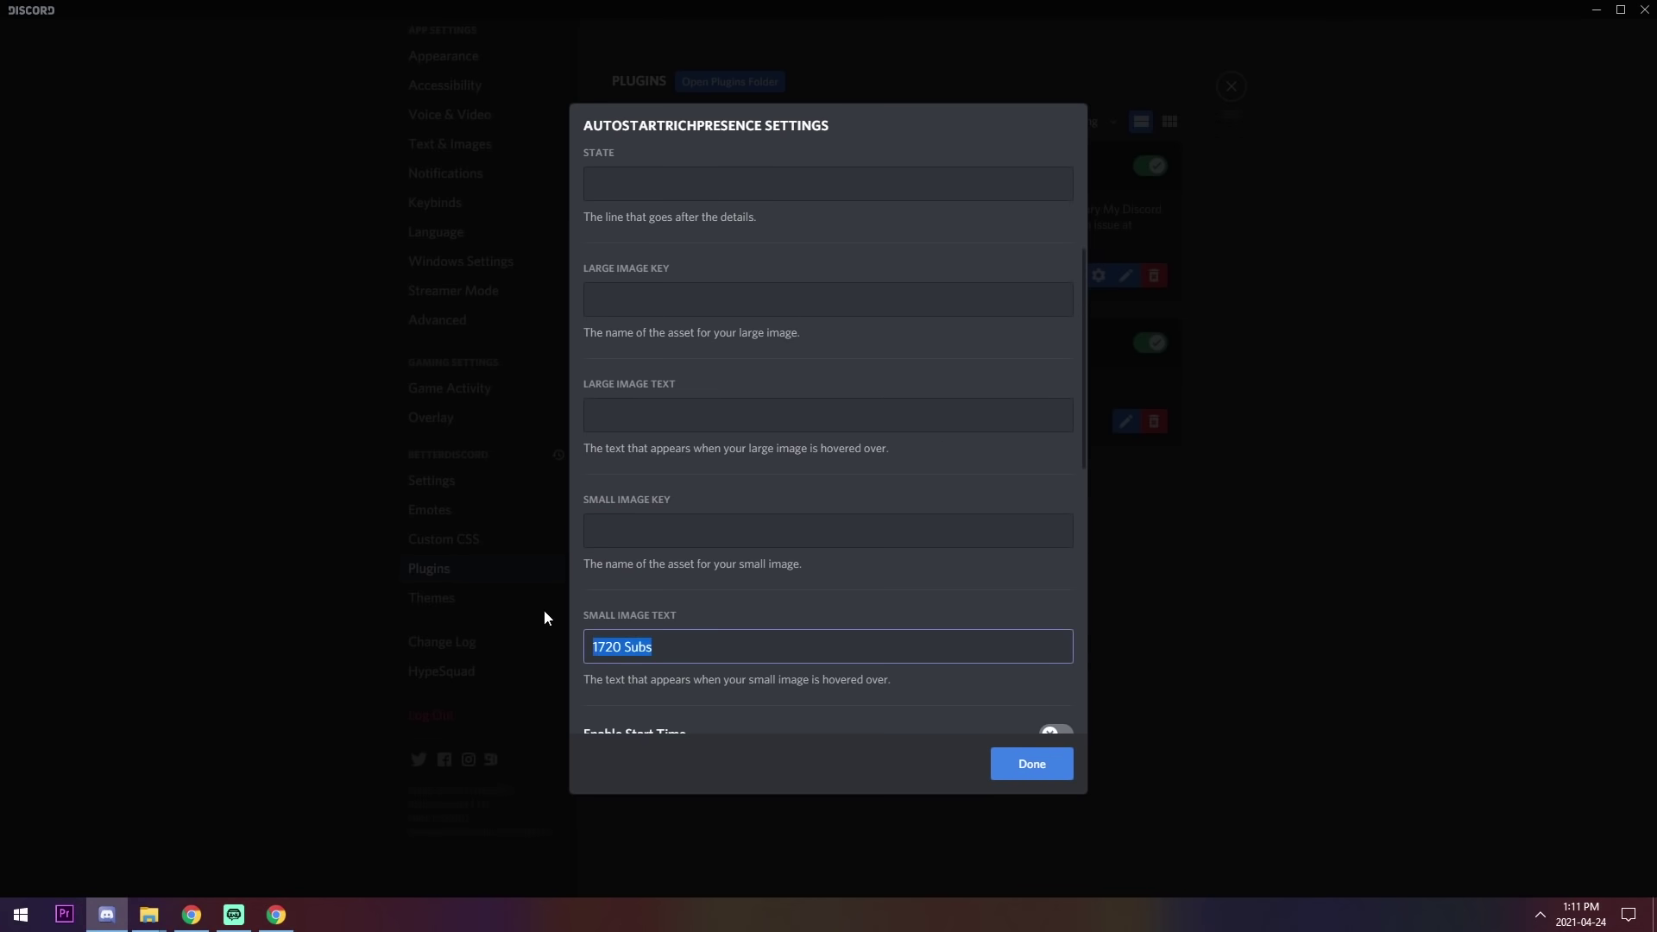
pyautogui.press('BackSpace')
pyautogui.scroll(-3, 726, 586)
pyautogui.scroll(-2, 707, 544)
pyautogui.press('BackSpace')
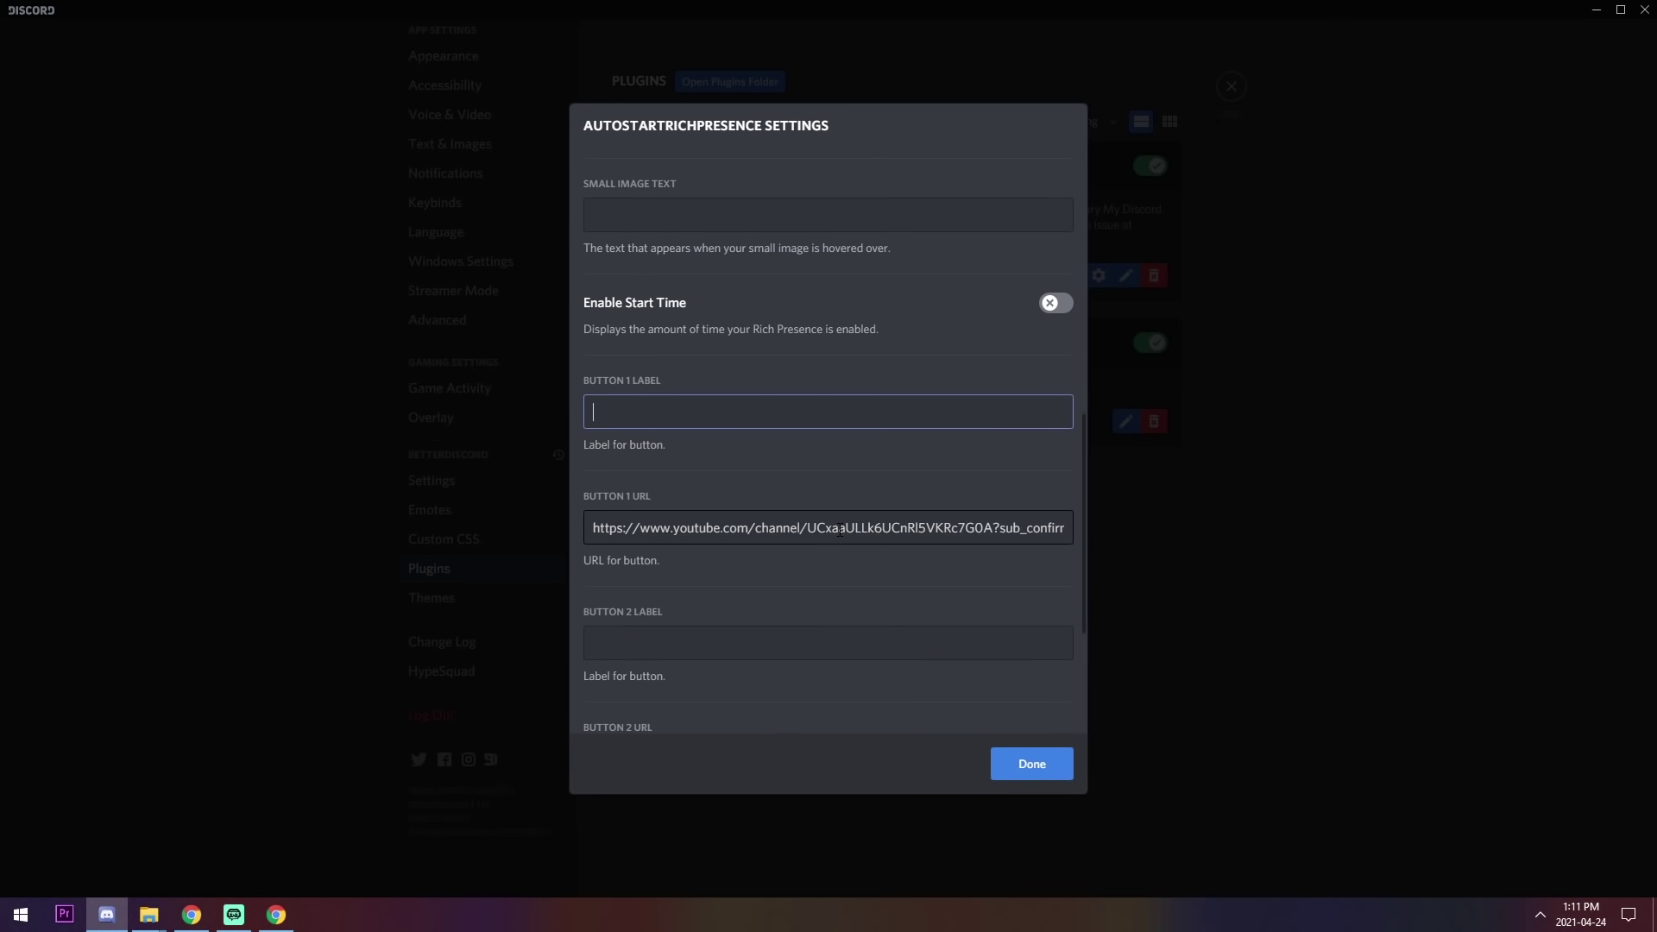
pyautogui.tripleClick(840, 529)
pyautogui.press('BackSpace')
pyautogui.scroll(-3, 941, 695)
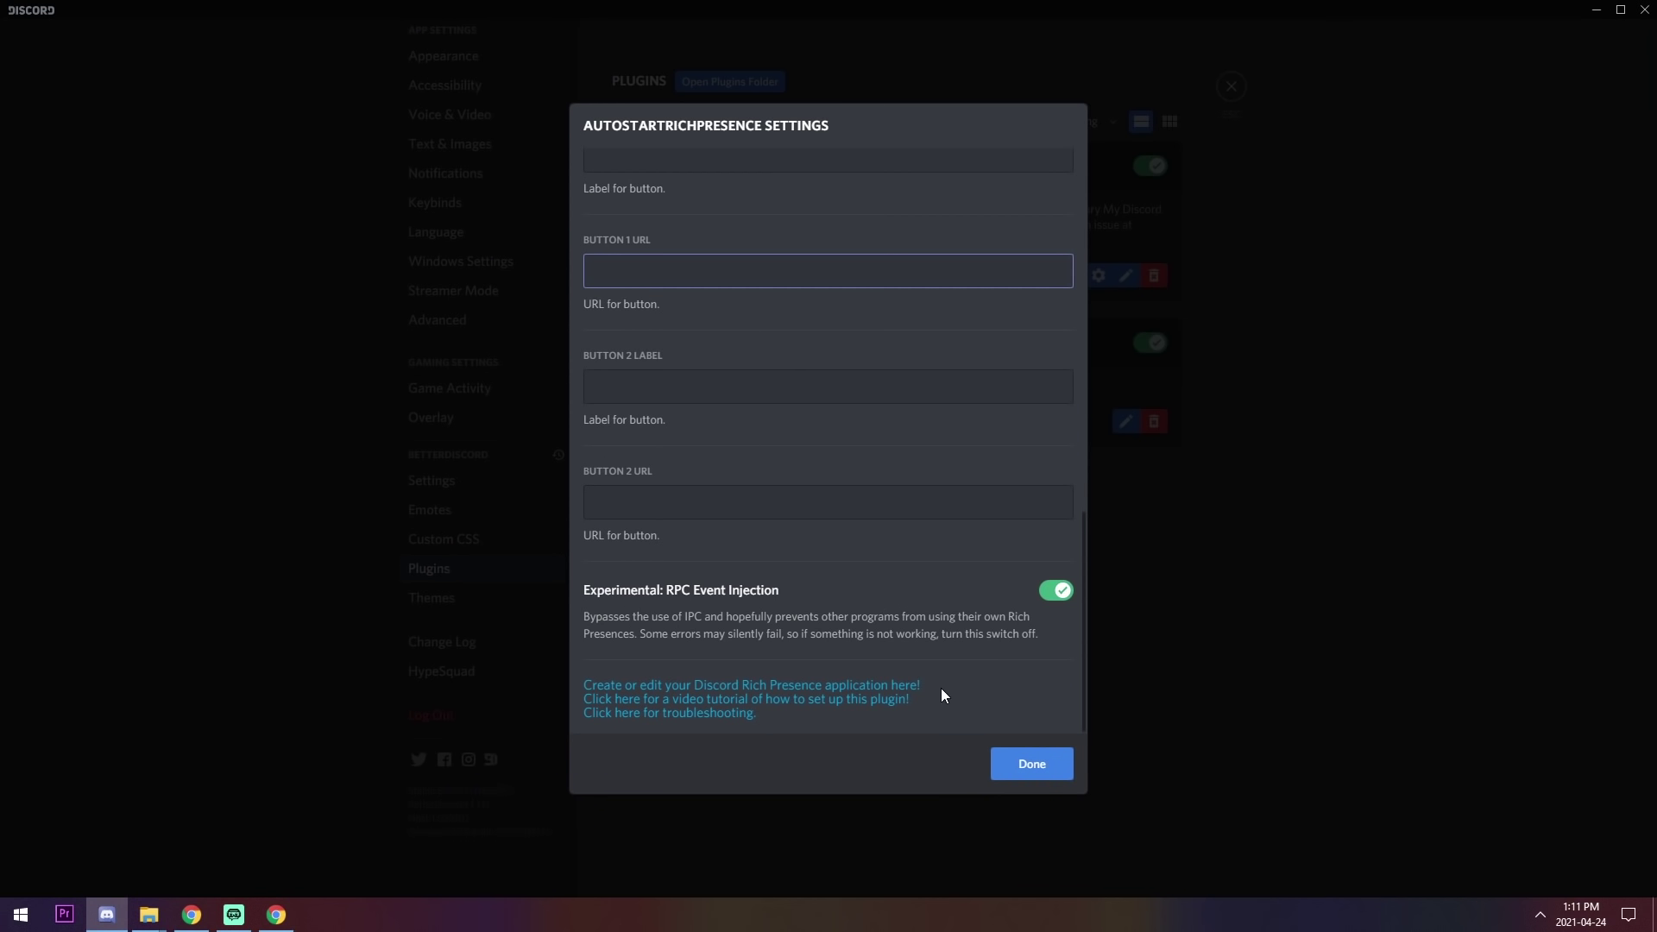
pyautogui.click(1057, 590)
pyautogui.click(1040, 764)
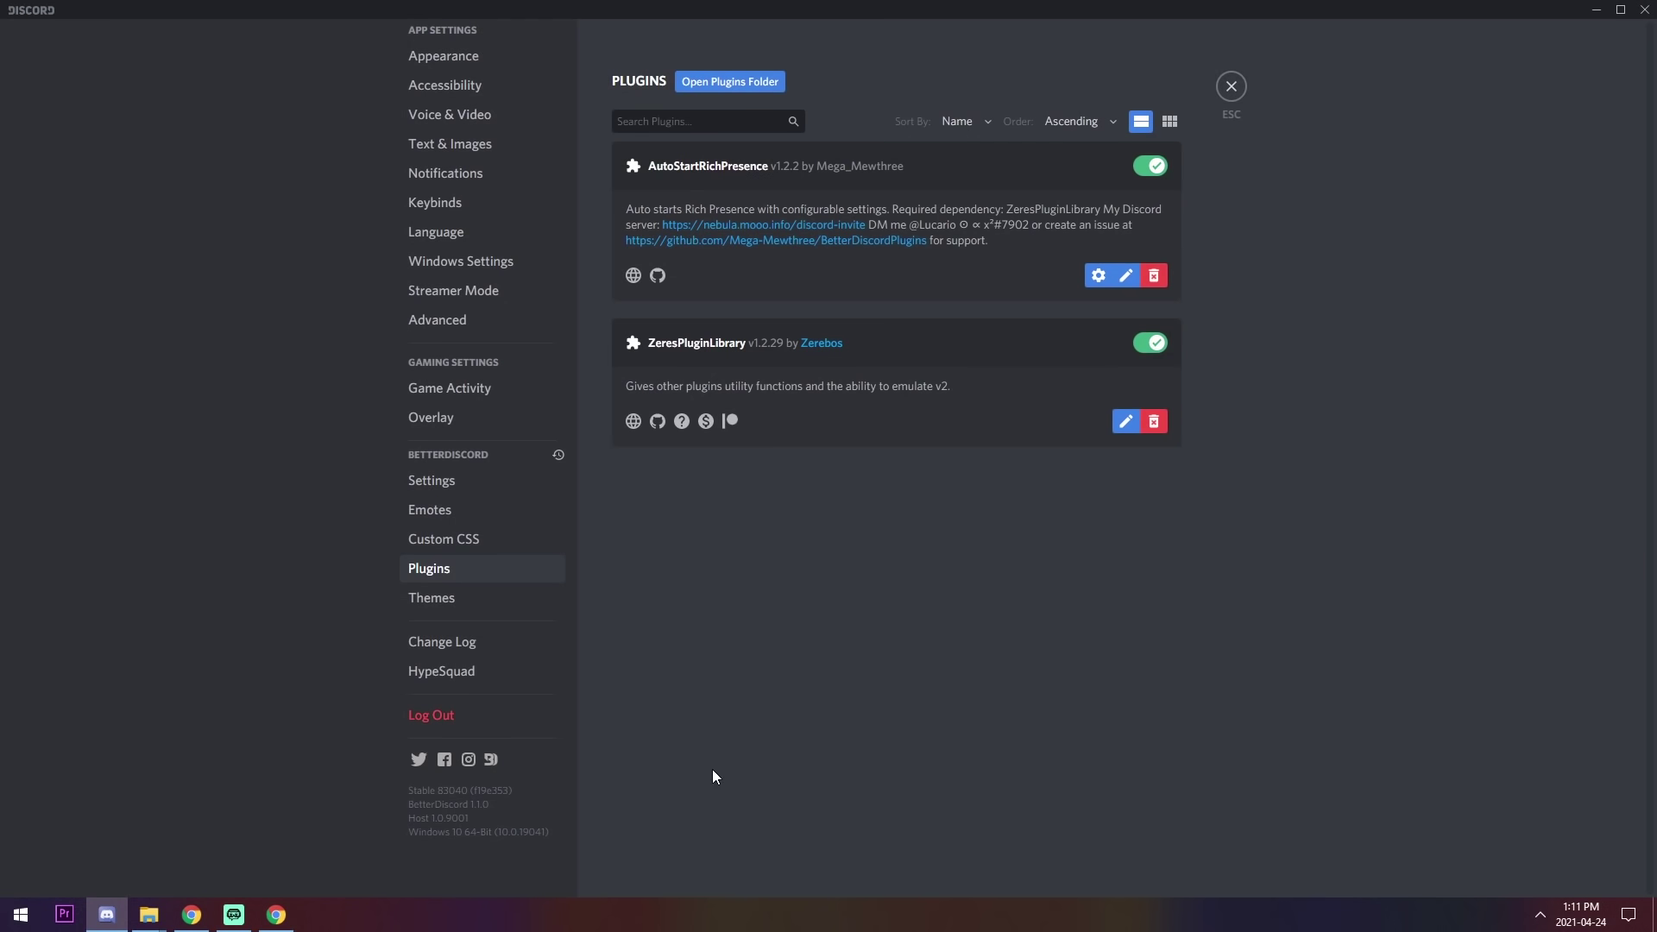
pyautogui.moveTo(184, 922)
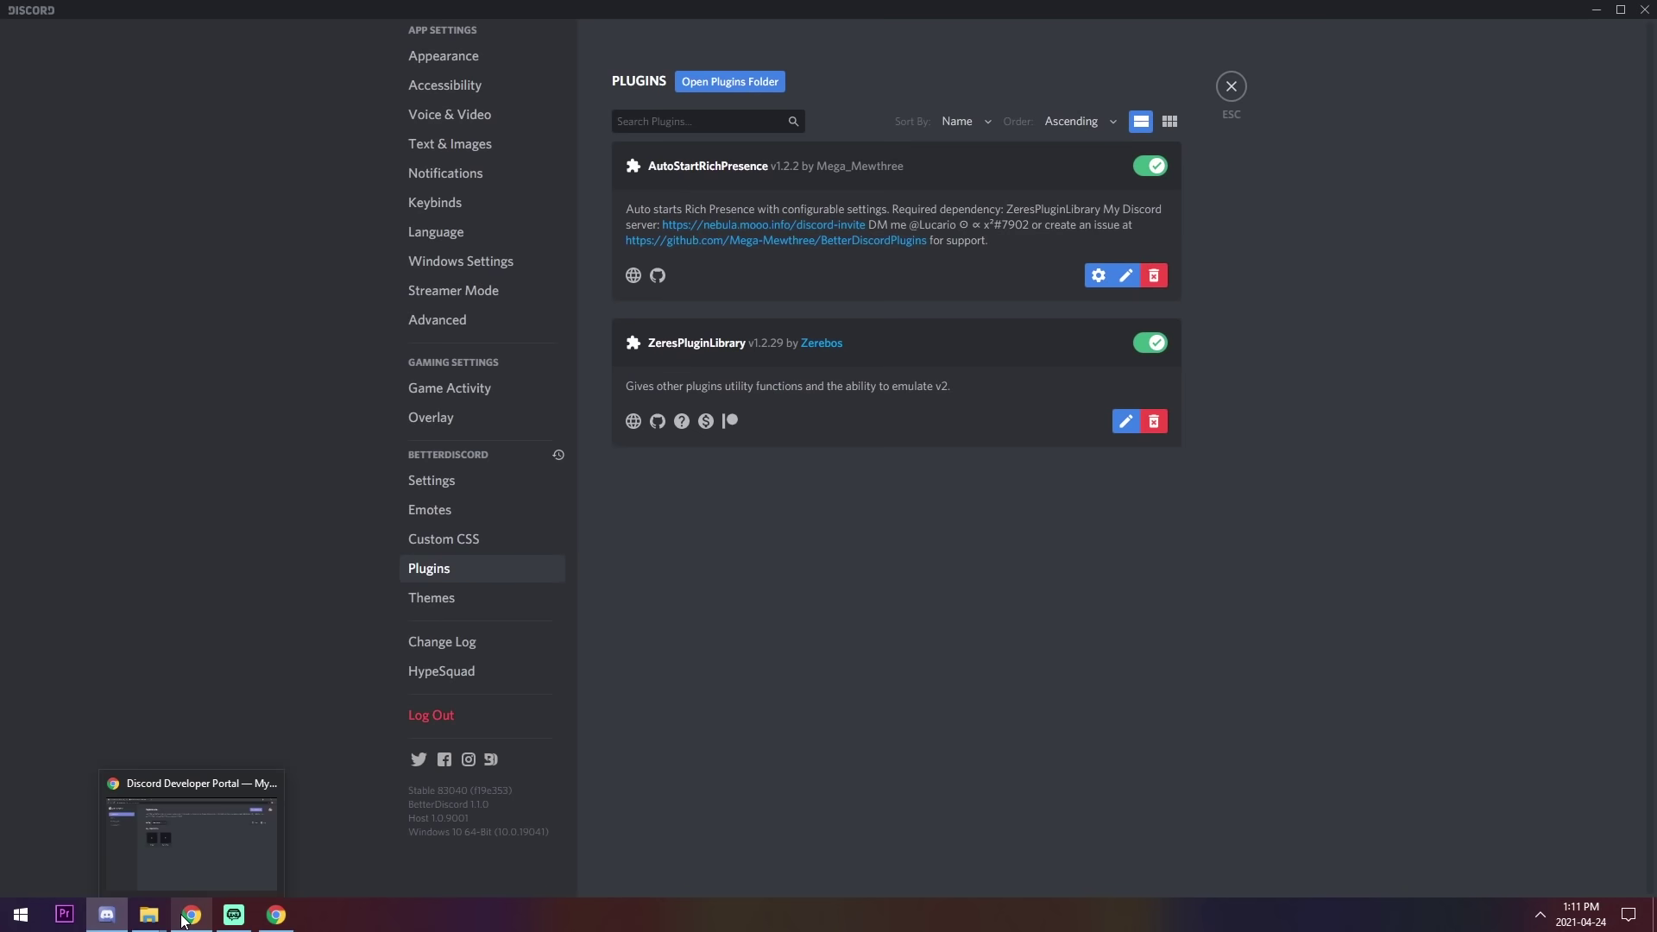
pyautogui.click(195, 868)
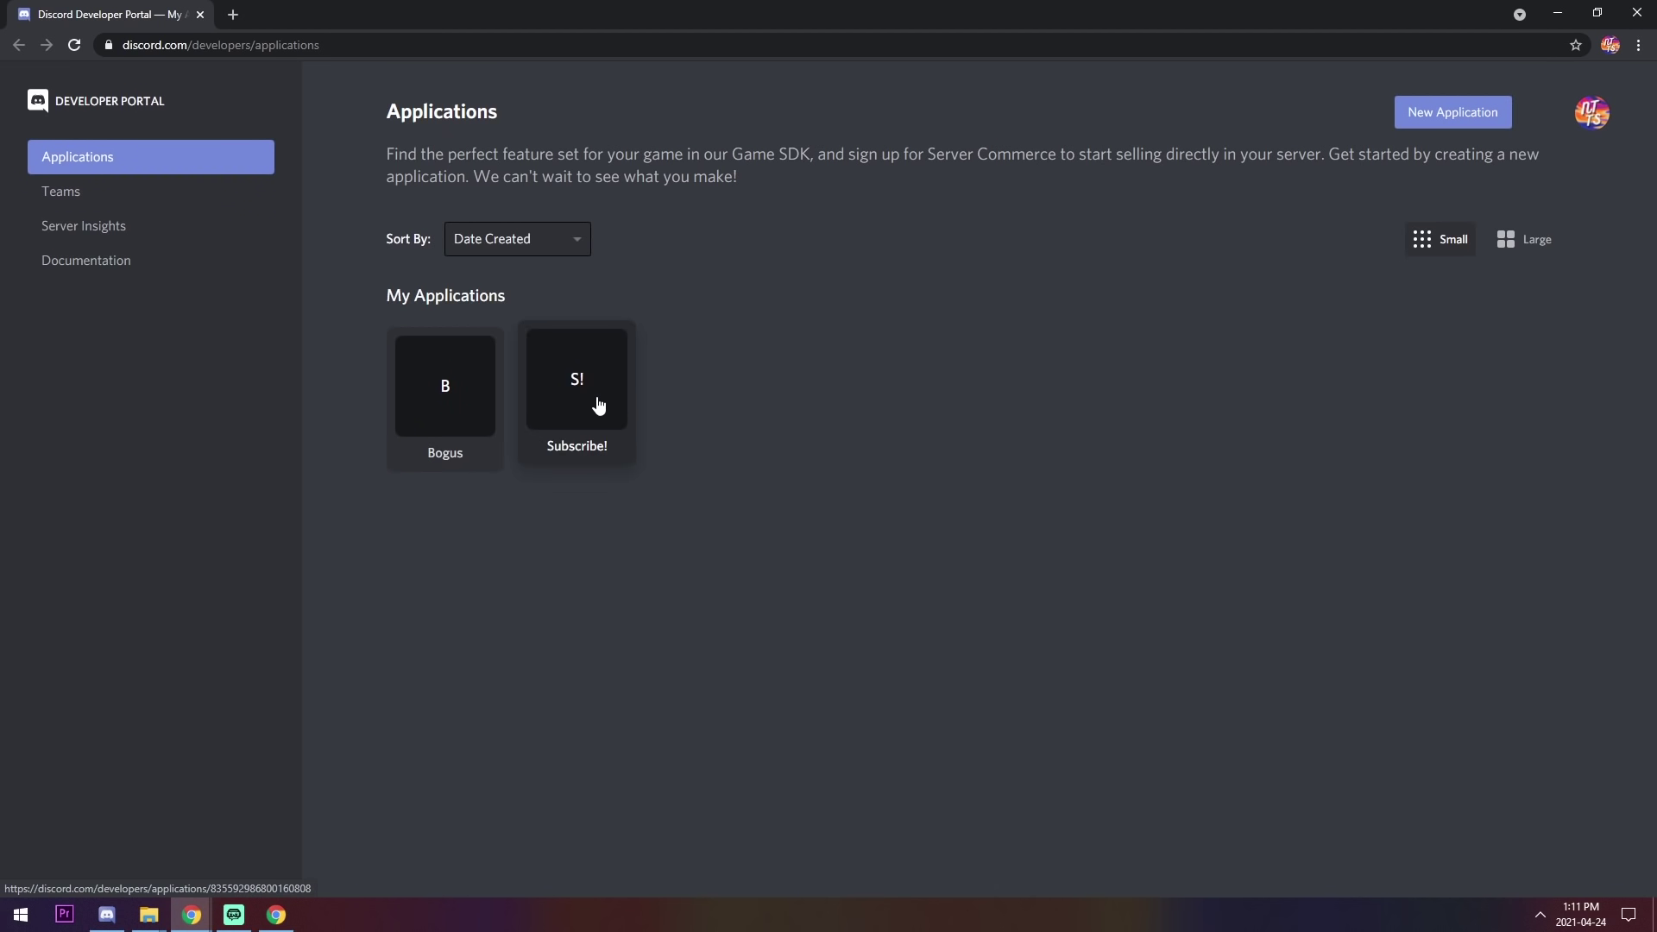
# Step: Start a new application, with Chrome snapped left and Discord chat on the right
pyautogui.click(1457, 116)
pyautogui.click(729, 502)
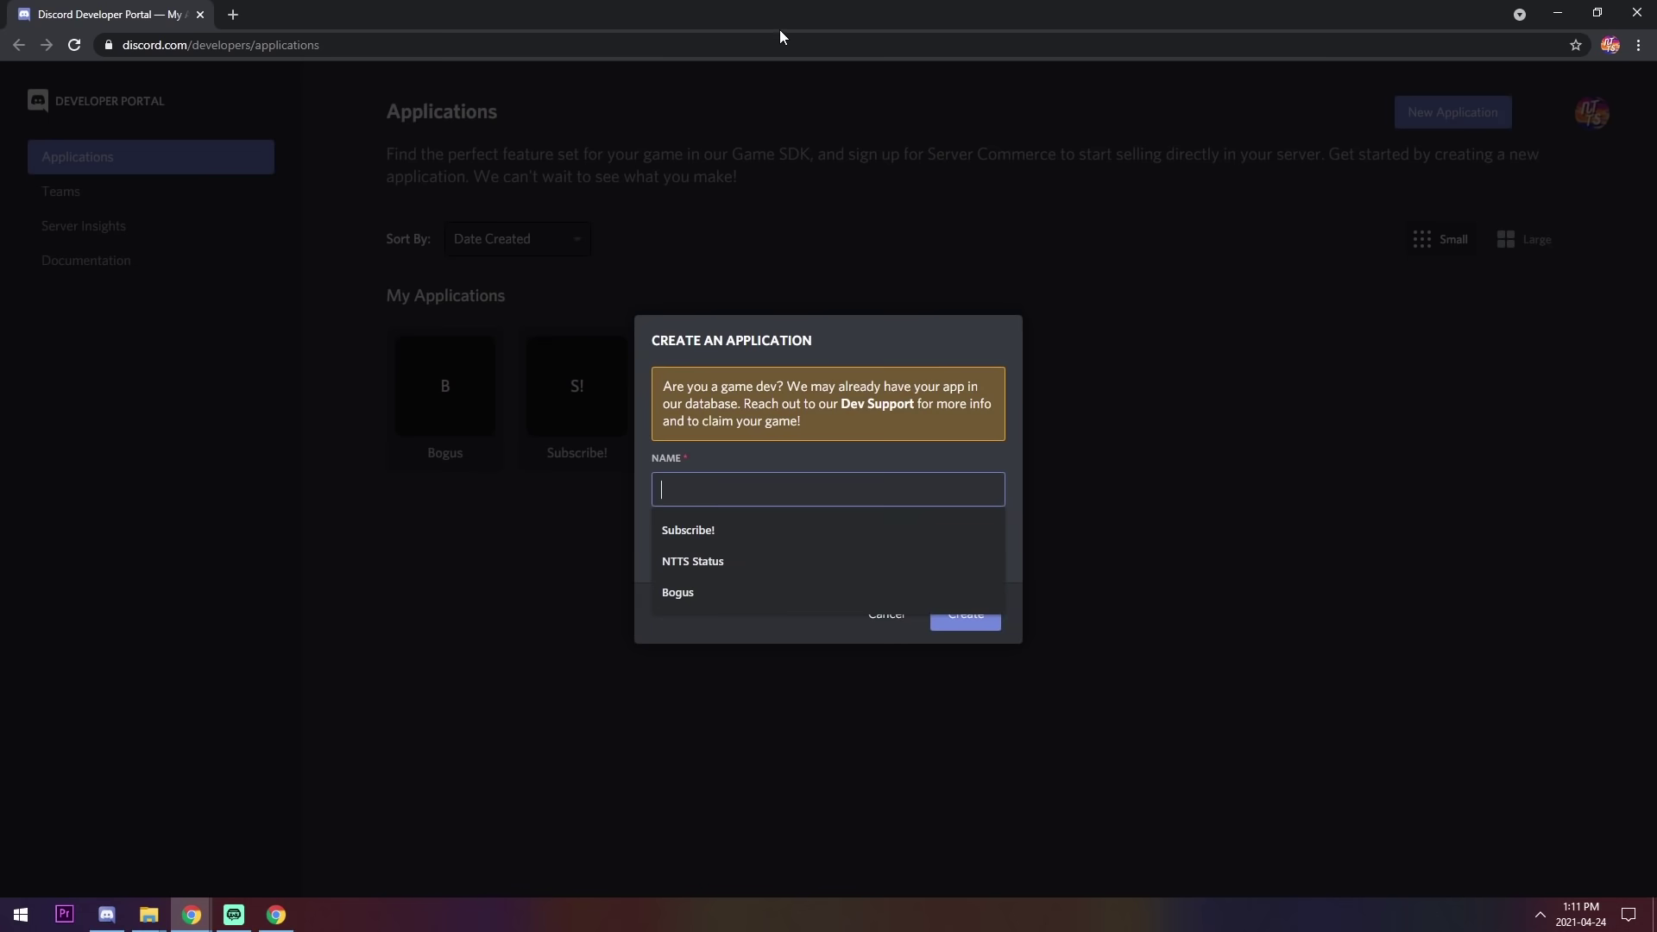
pyautogui.moveTo(779, 37); pyautogui.dragTo(2, 363)
pyautogui.click(1339, 171)
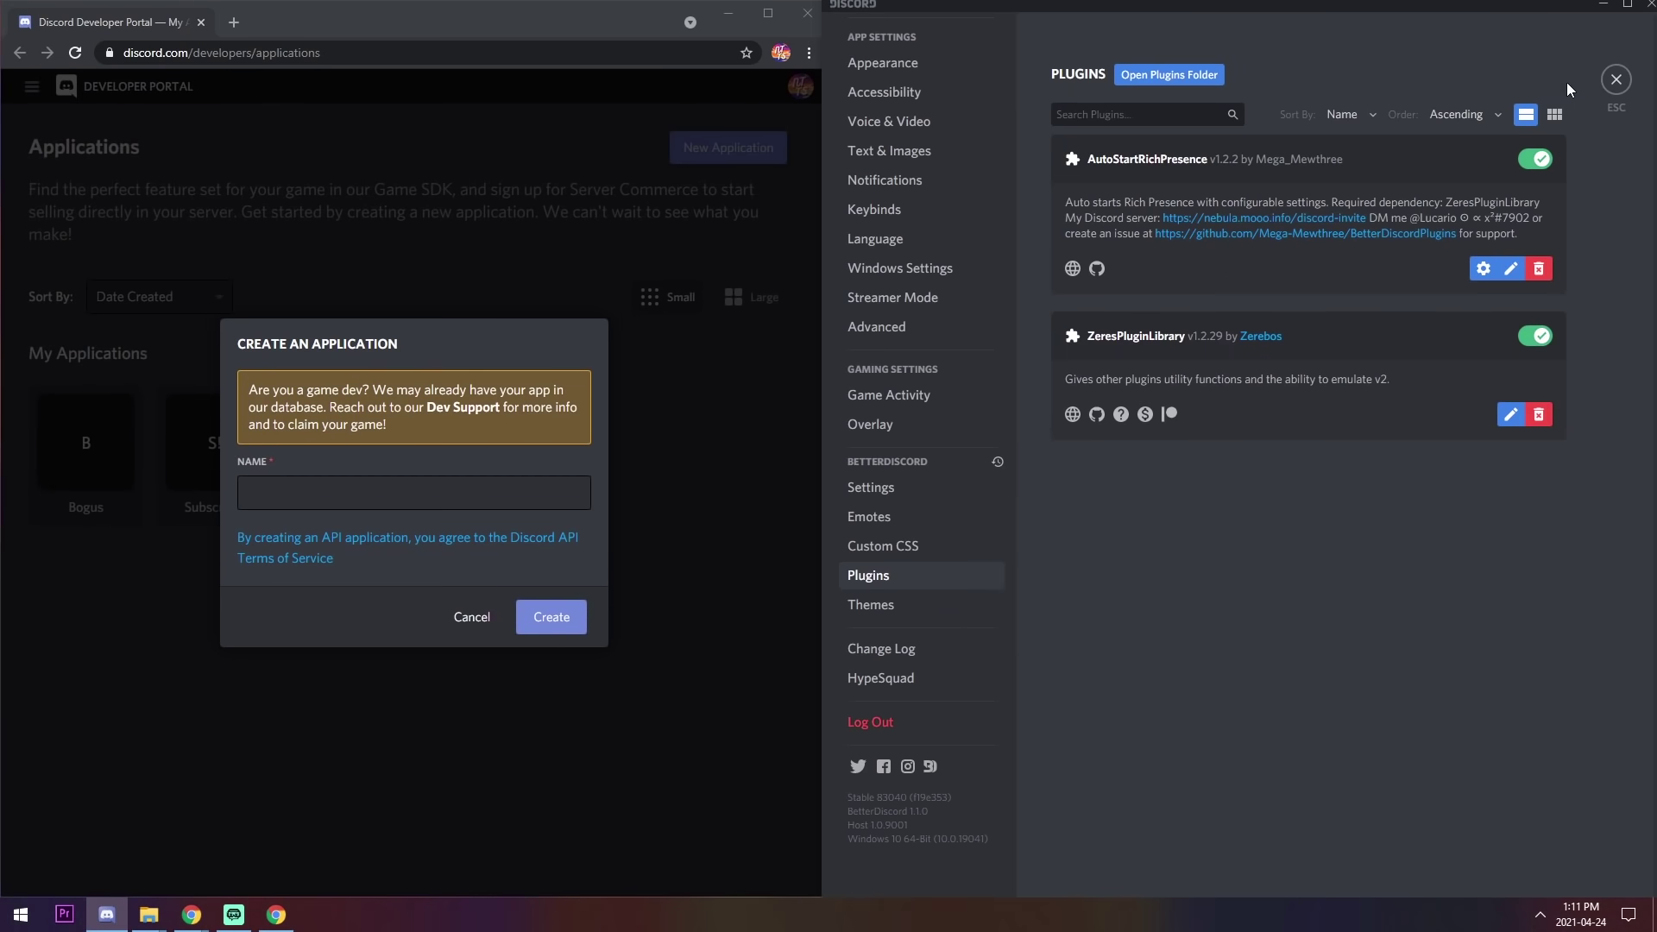
pyautogui.click(1609, 81)
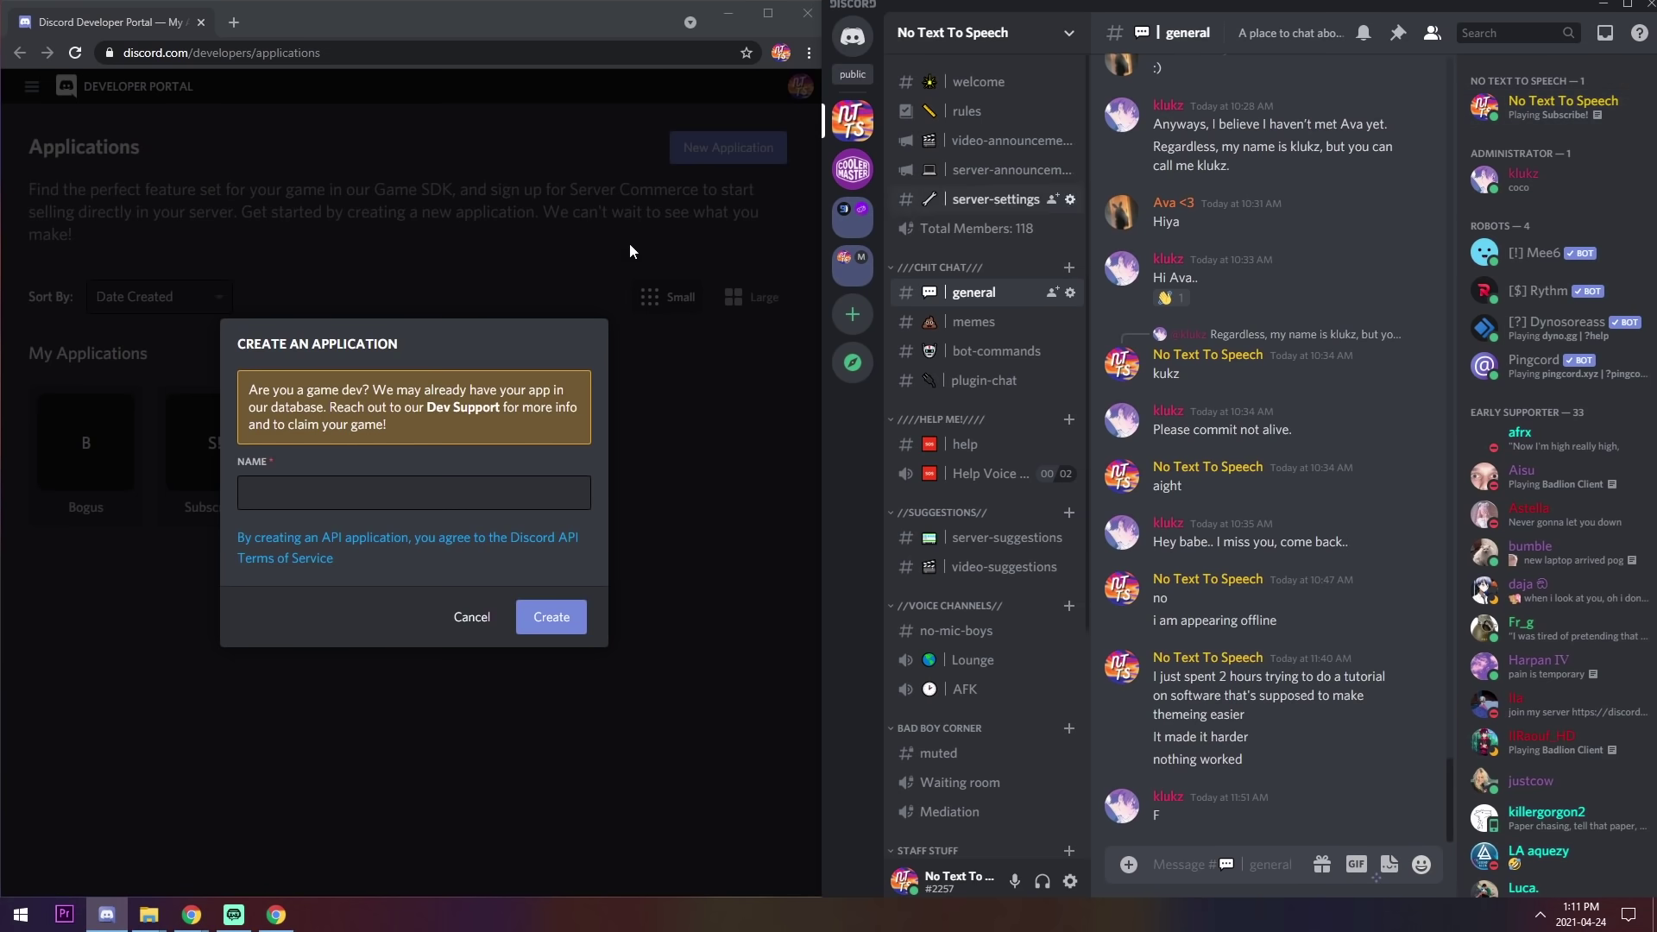
# Step: Enter Subscribe! as the application name from the autofill suggestion
pyautogui.click(311, 500)
pyautogui.write('Subscribe!')
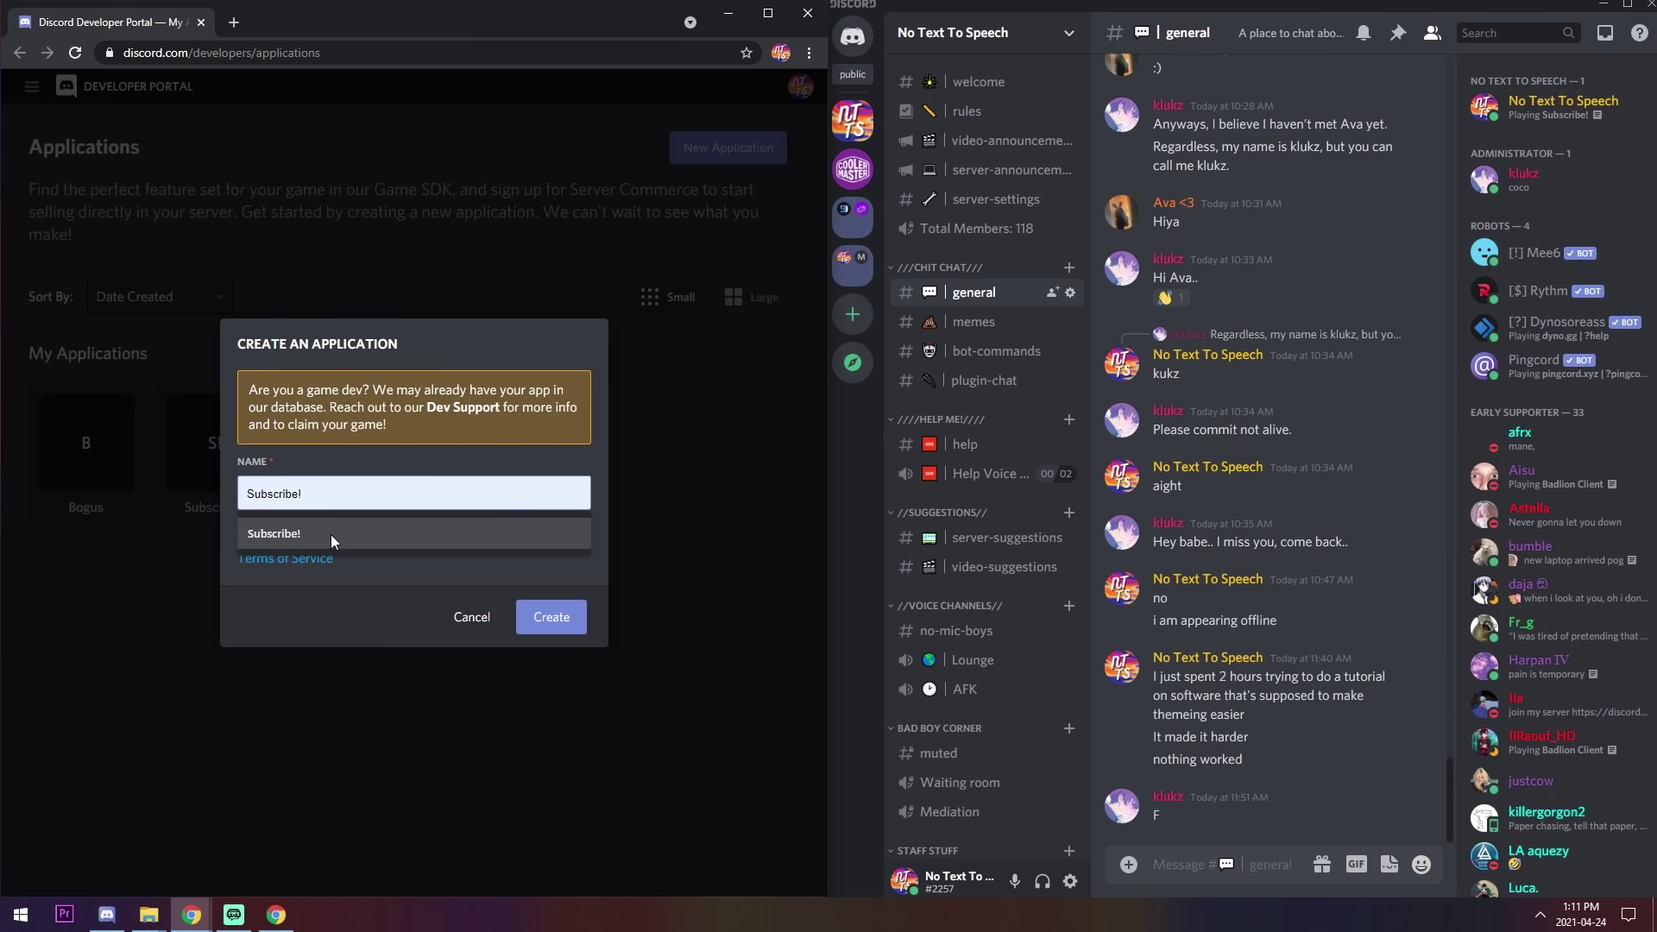
pyautogui.click(332, 534)
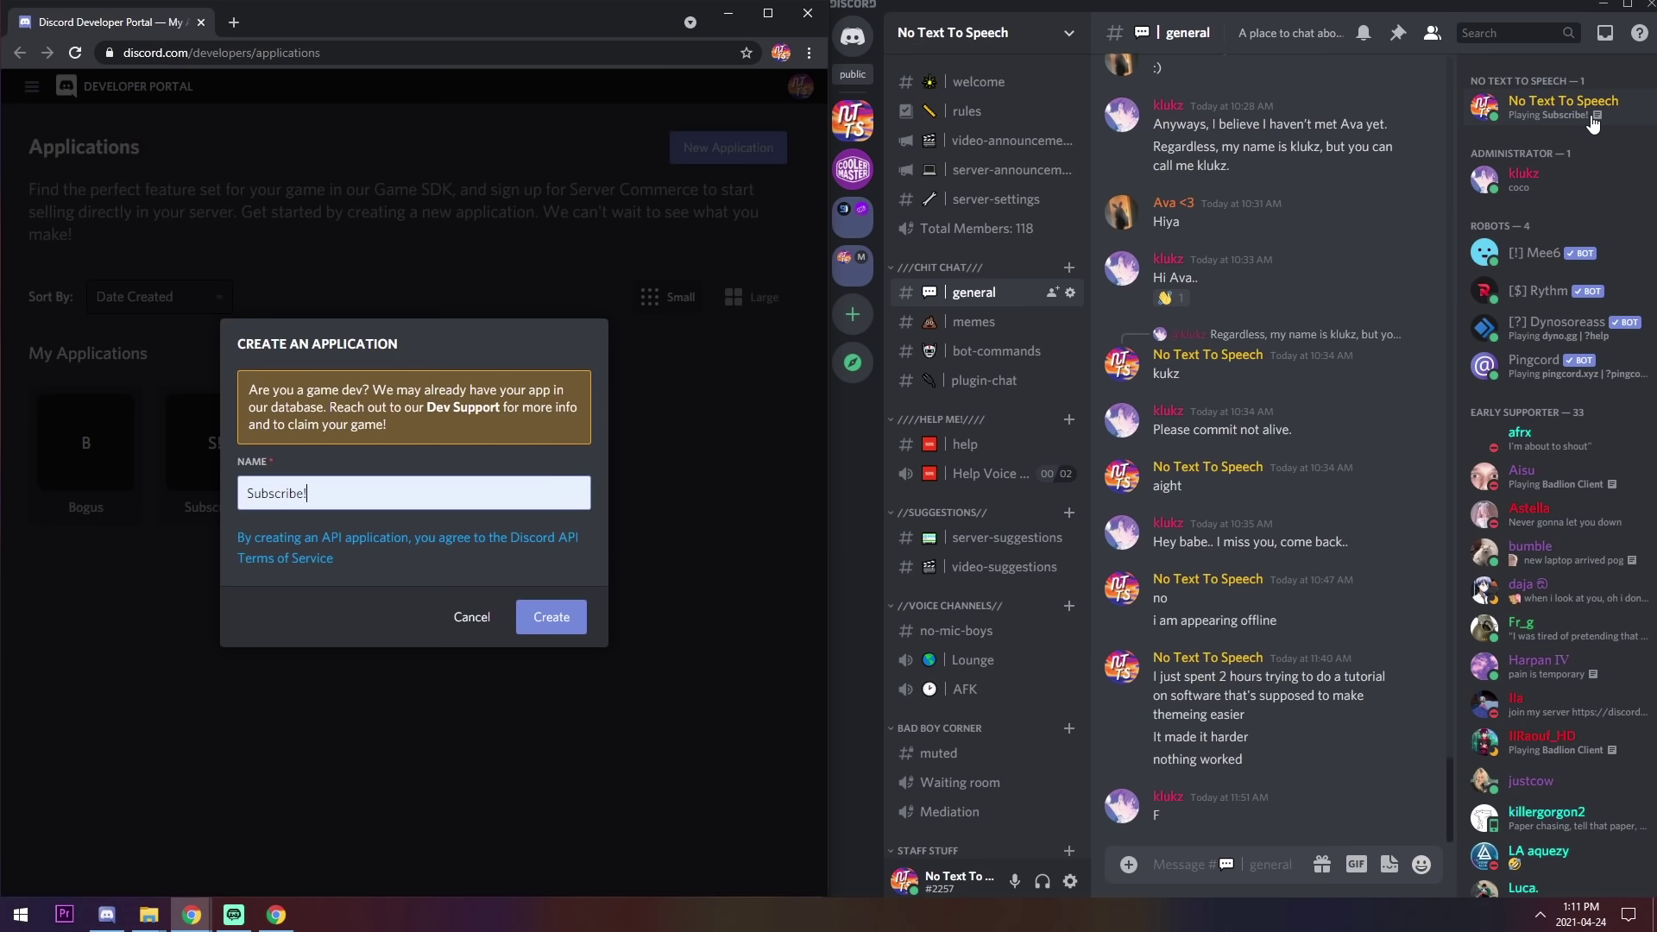
# Step: Set and save the custom status 'ajshdjkashkdhjas'
pyautogui.click(906, 888)
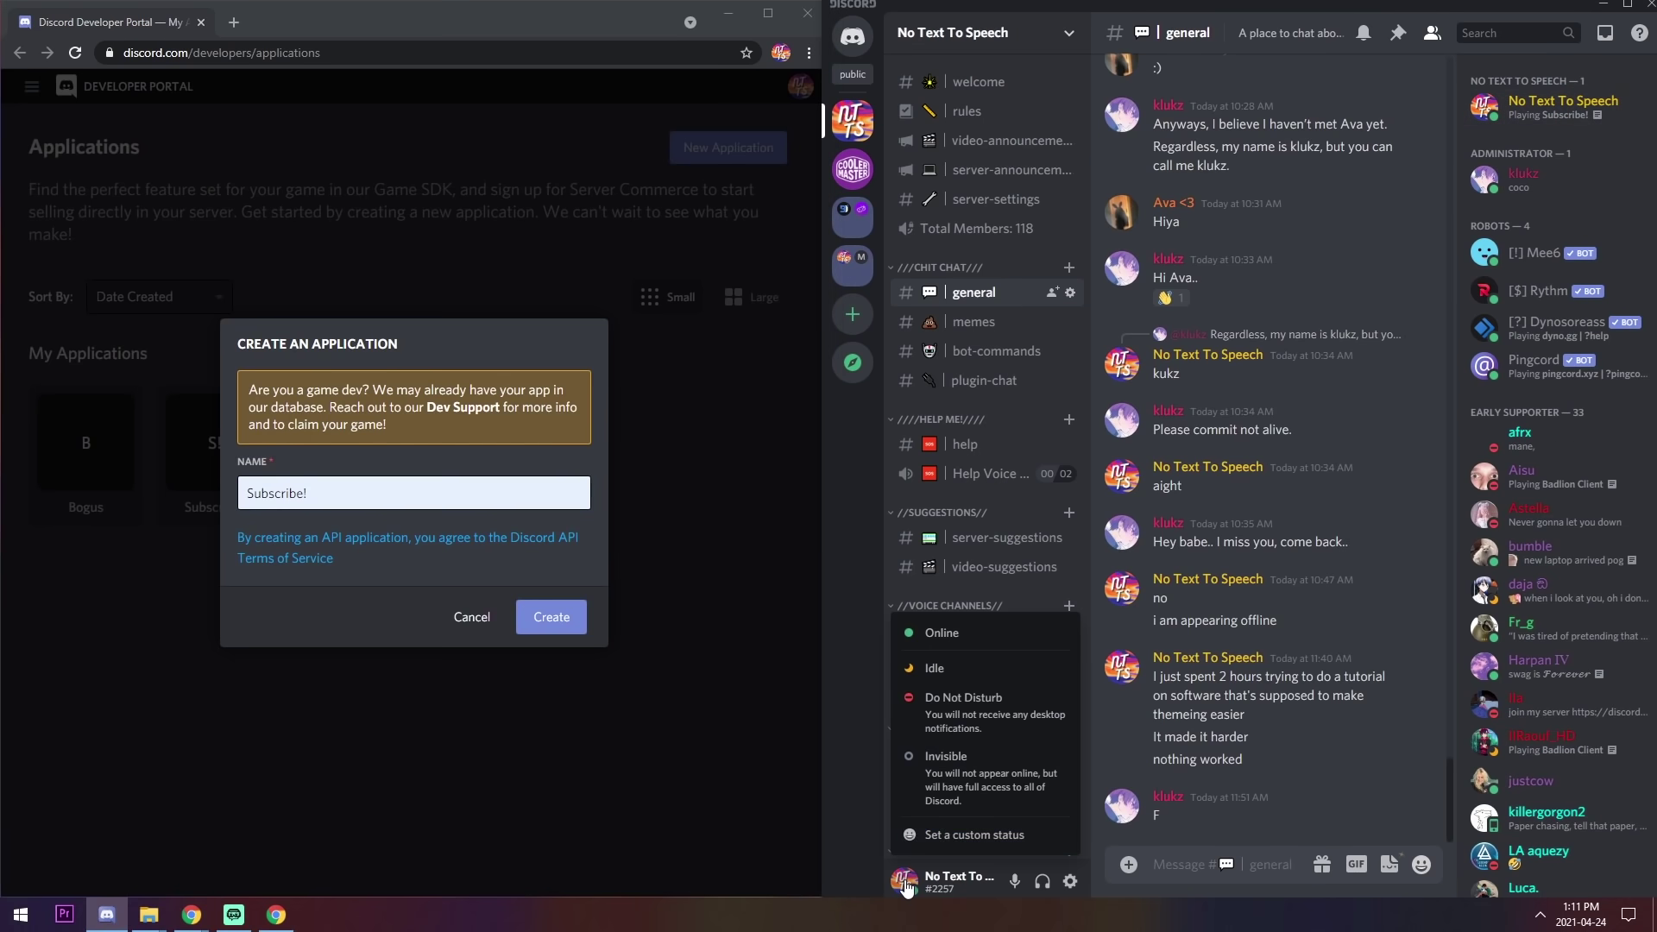
pyautogui.click(975, 835)
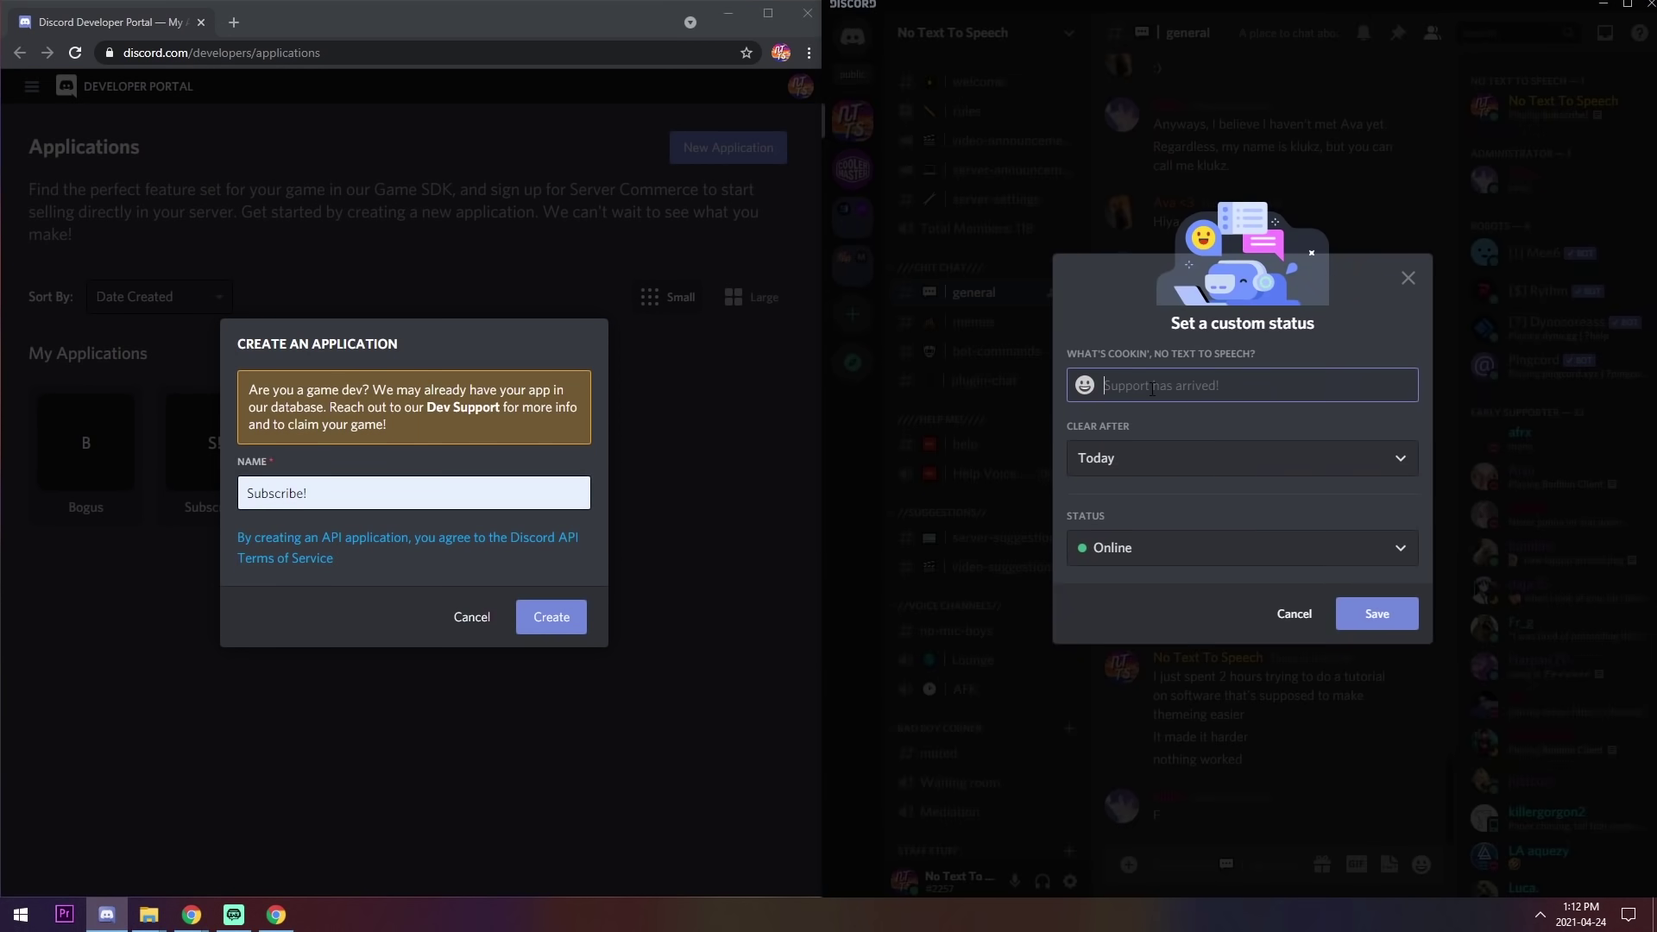
pyautogui.write('ajshdjkashkdhjas')
pyautogui.click(1372, 616)
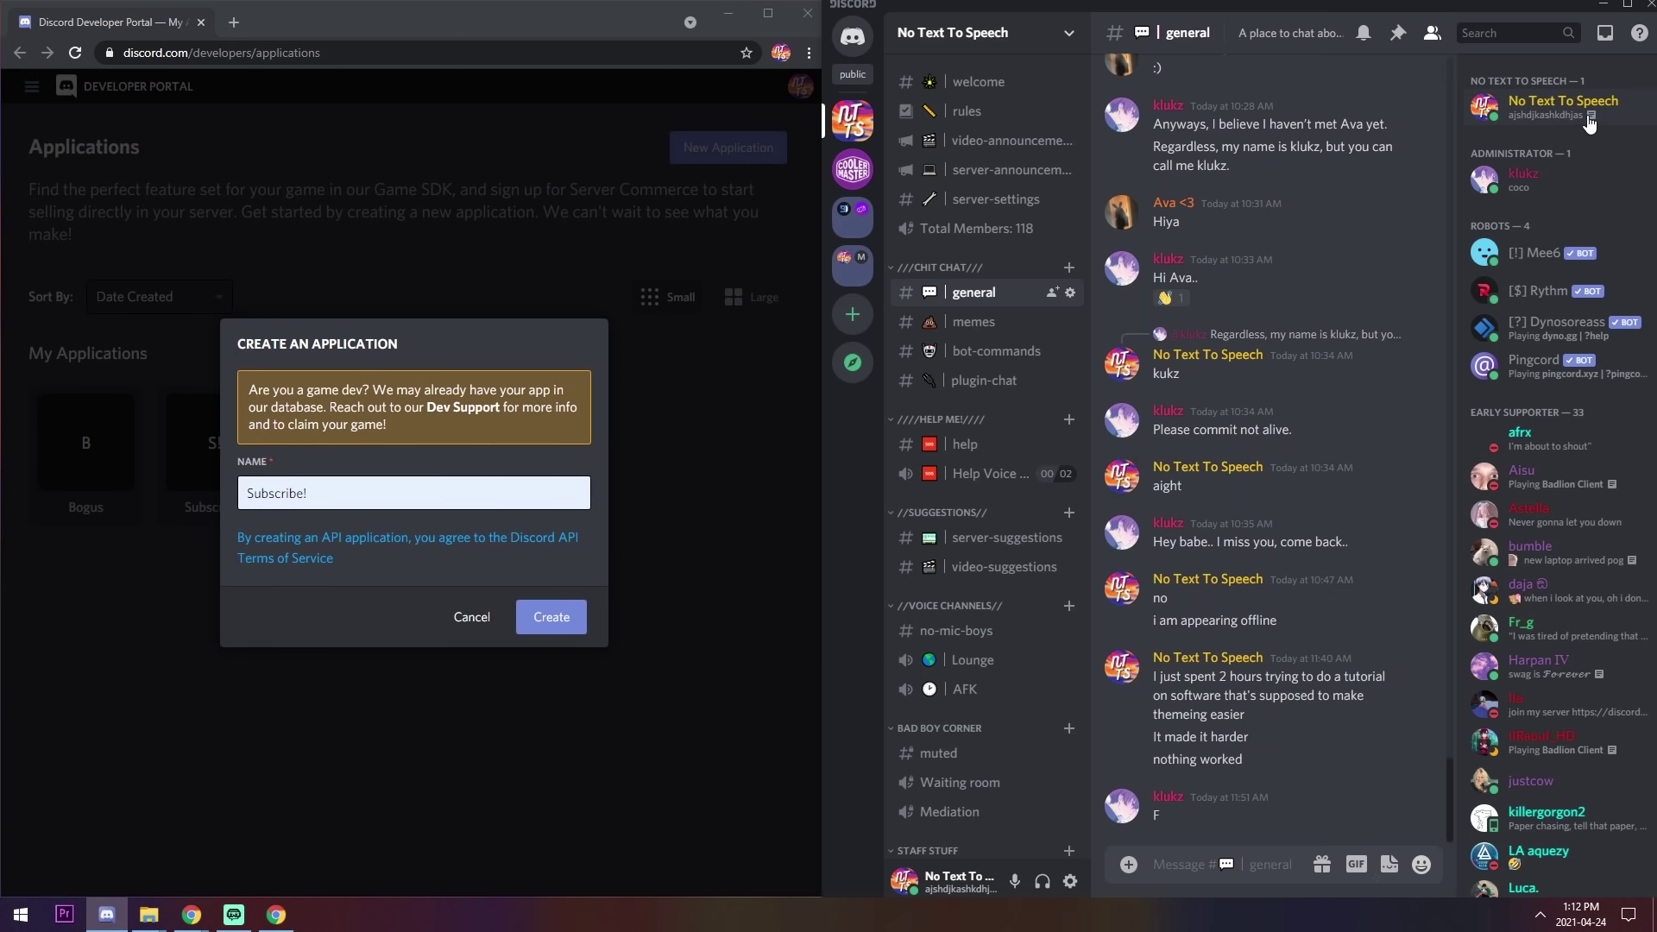
# Step: Check the profile shows Playing Subscribe!, then dismiss the create-application dialog
pyautogui.click(1589, 121)
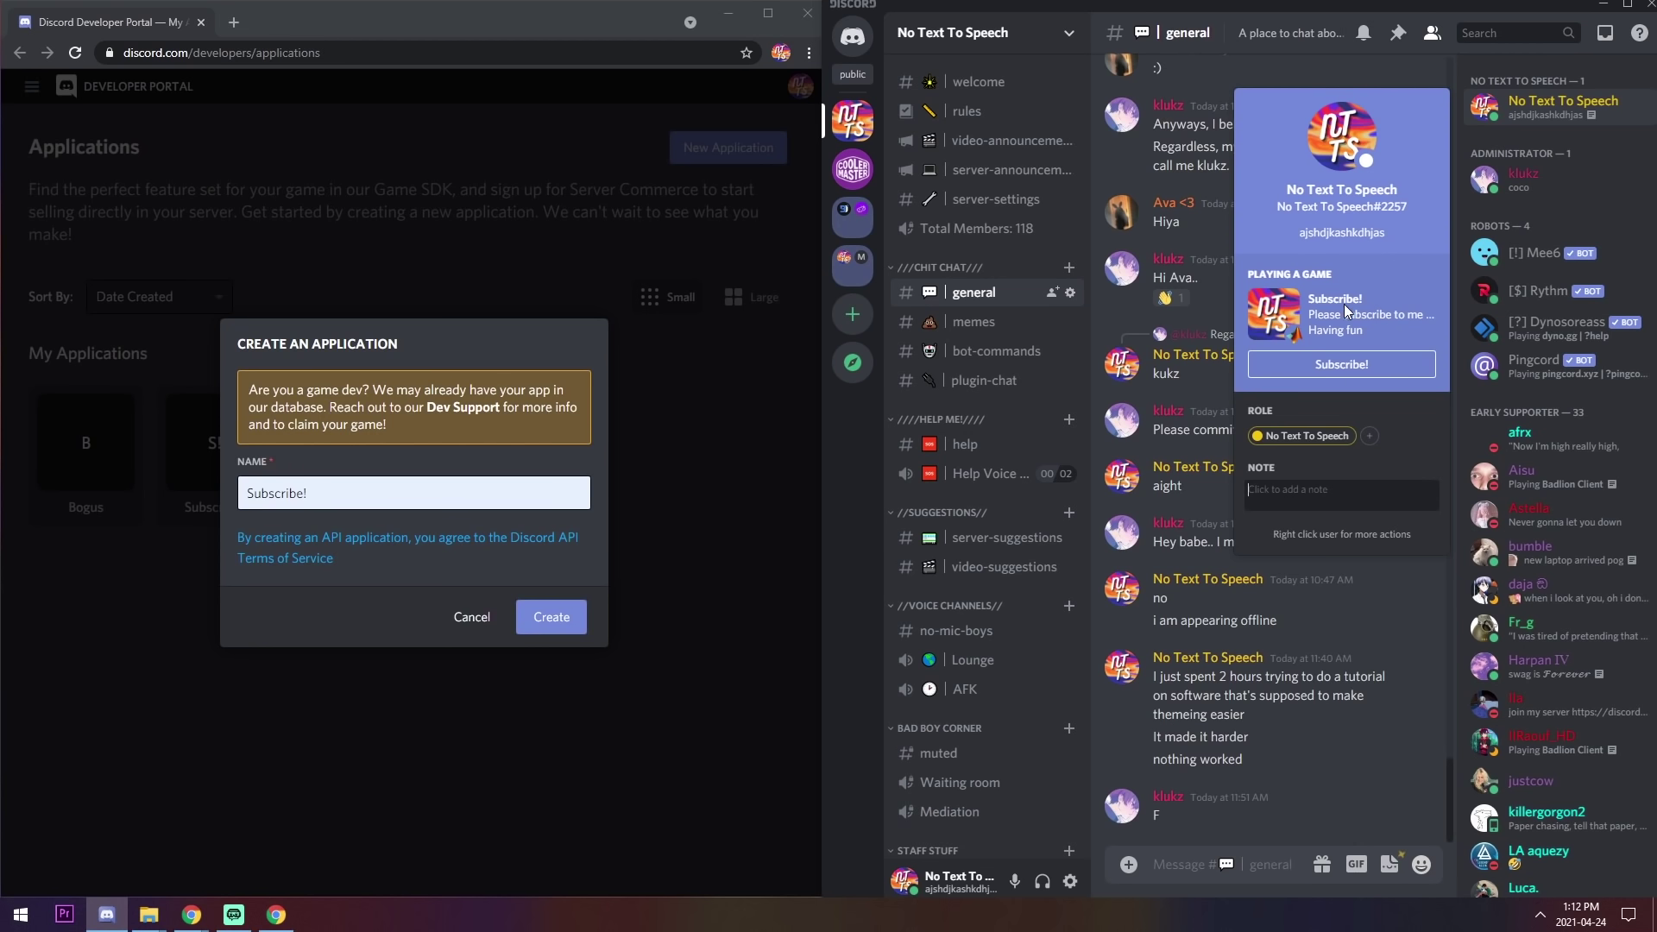
pyautogui.click(913, 873)
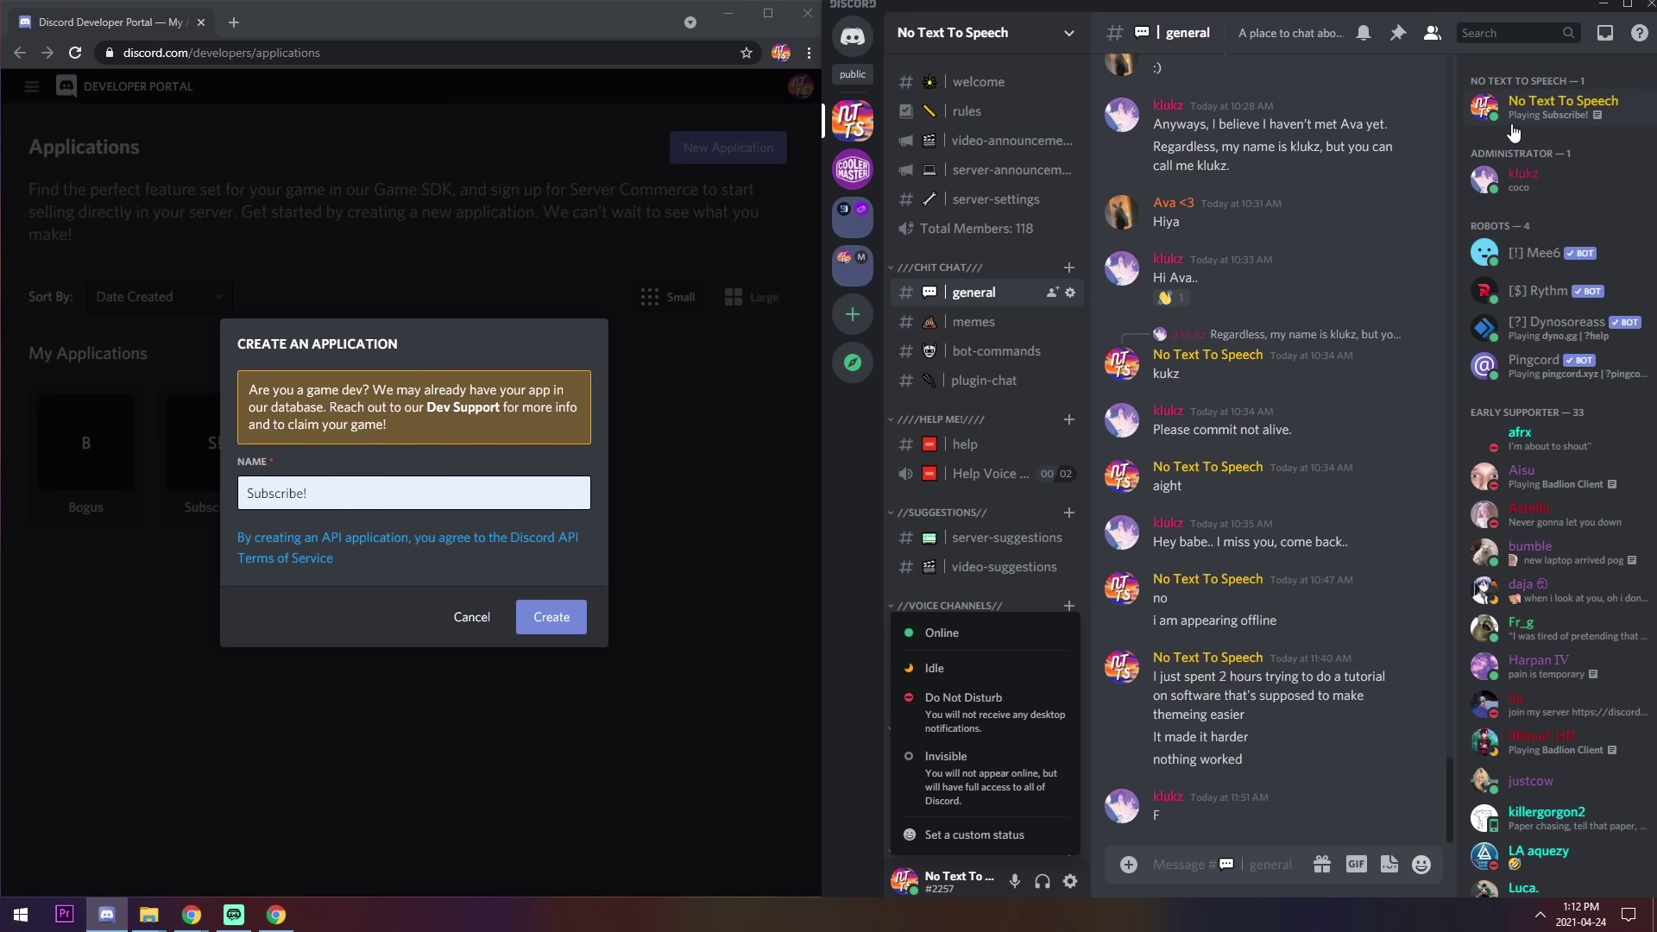
pyautogui.click(651, 541)
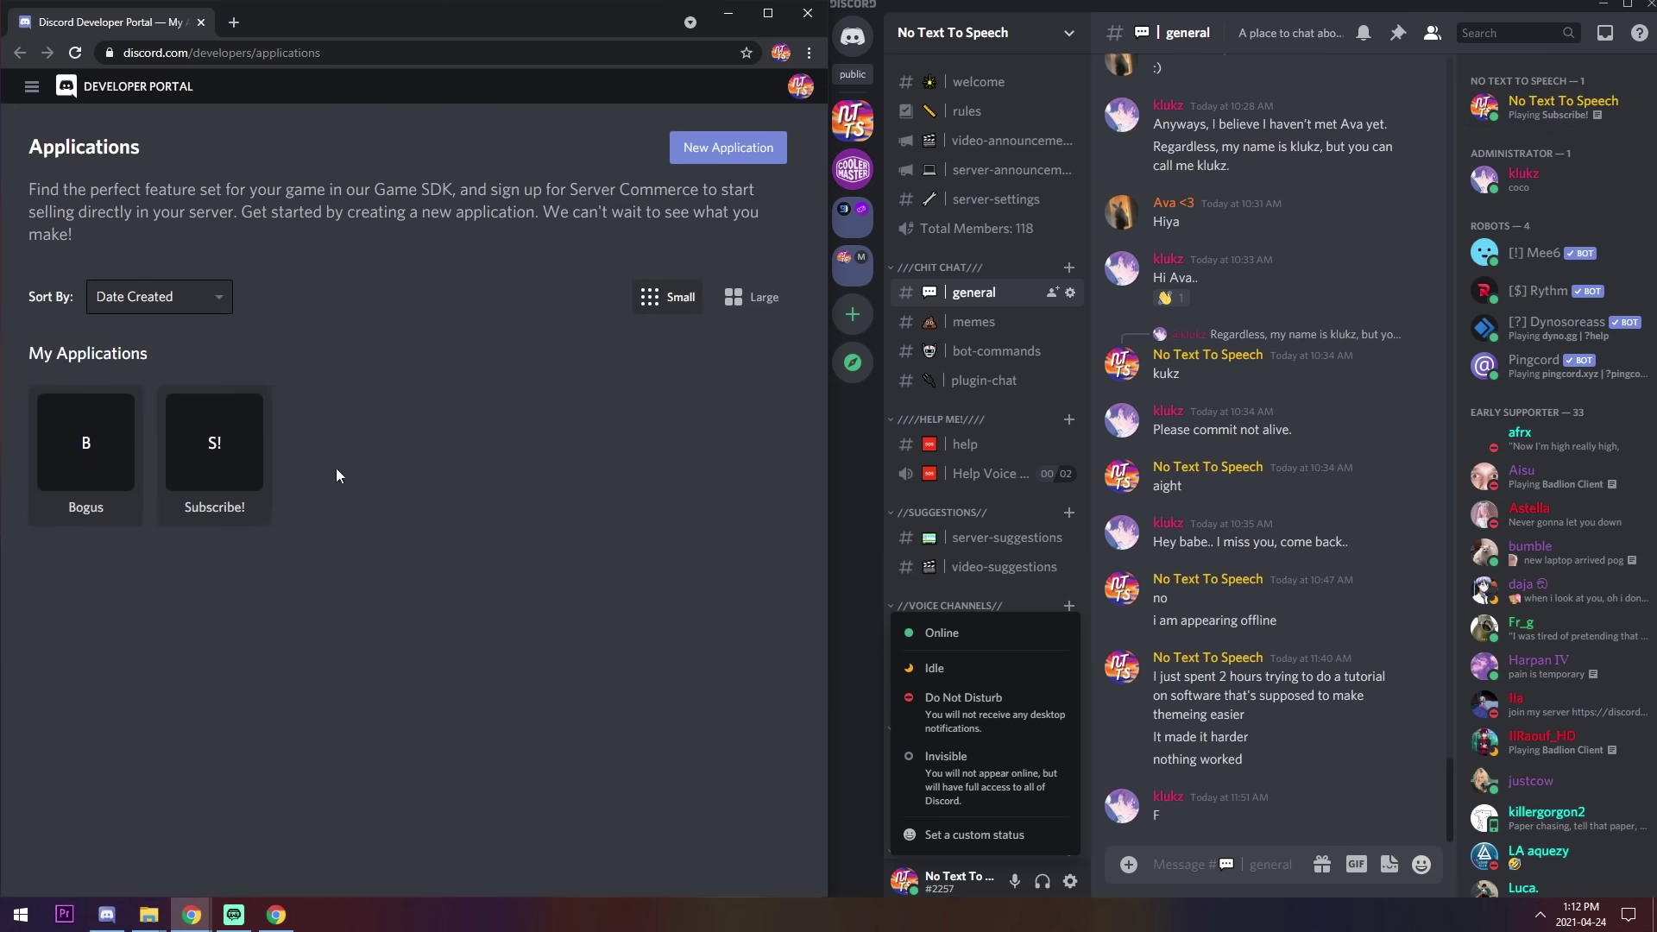
# Step: Create the application 'Subscribe!', maximize the browser, and copy its Application ID
pyautogui.click(709, 160)
pyautogui.click(552, 616)
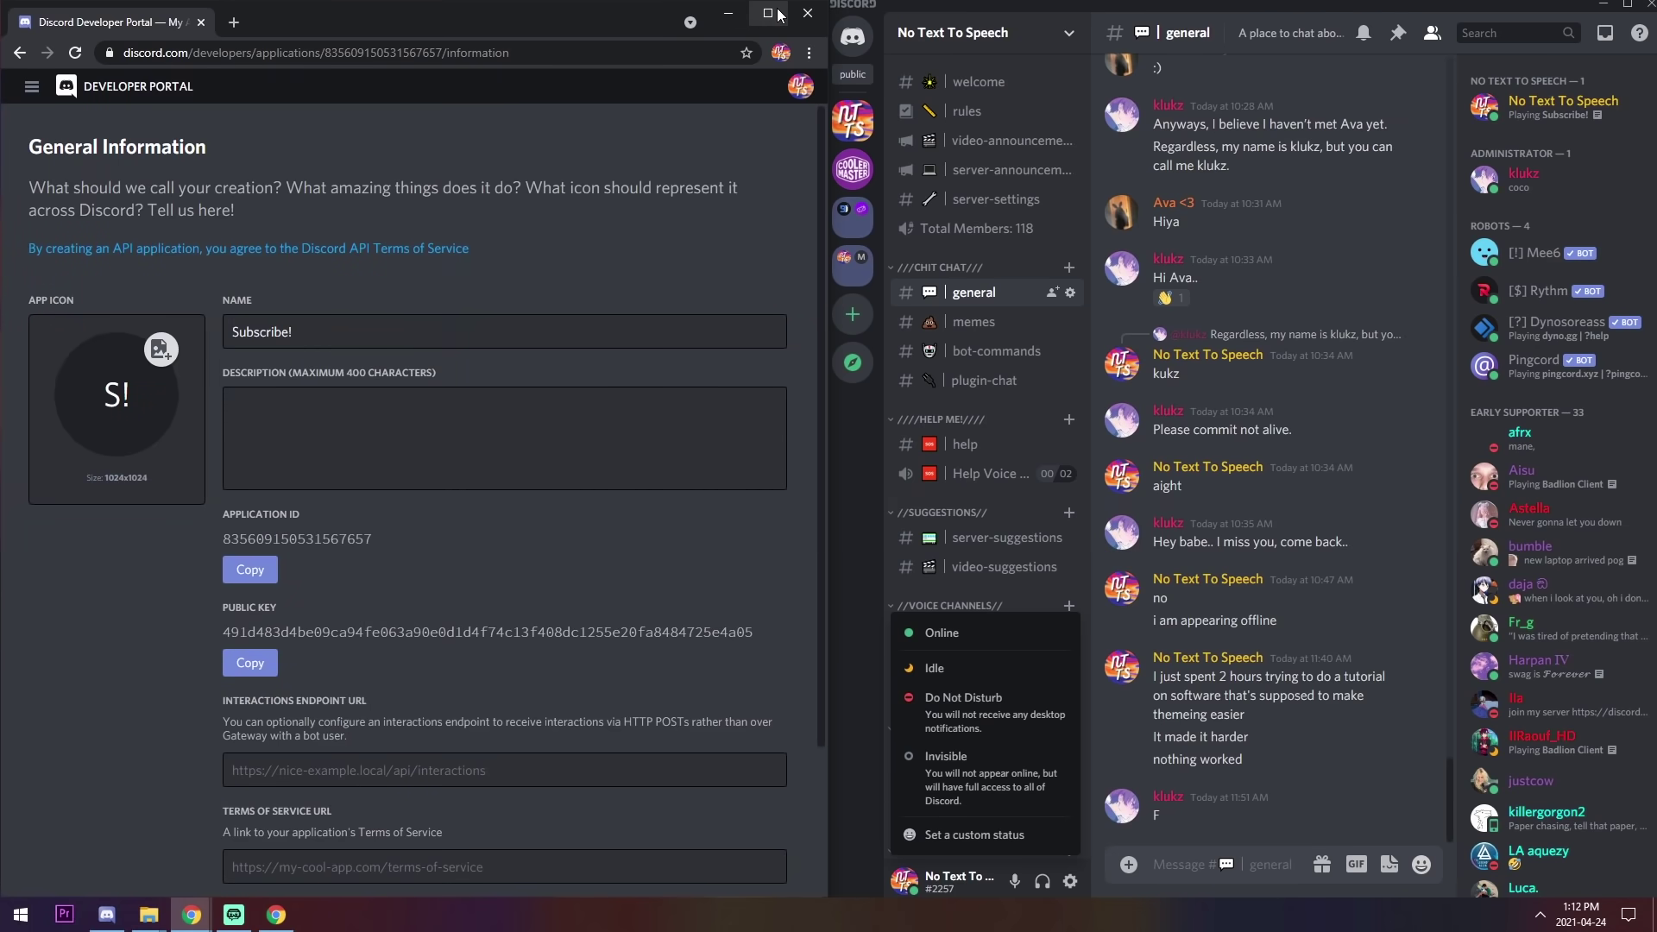
pyautogui.click(767, 13)
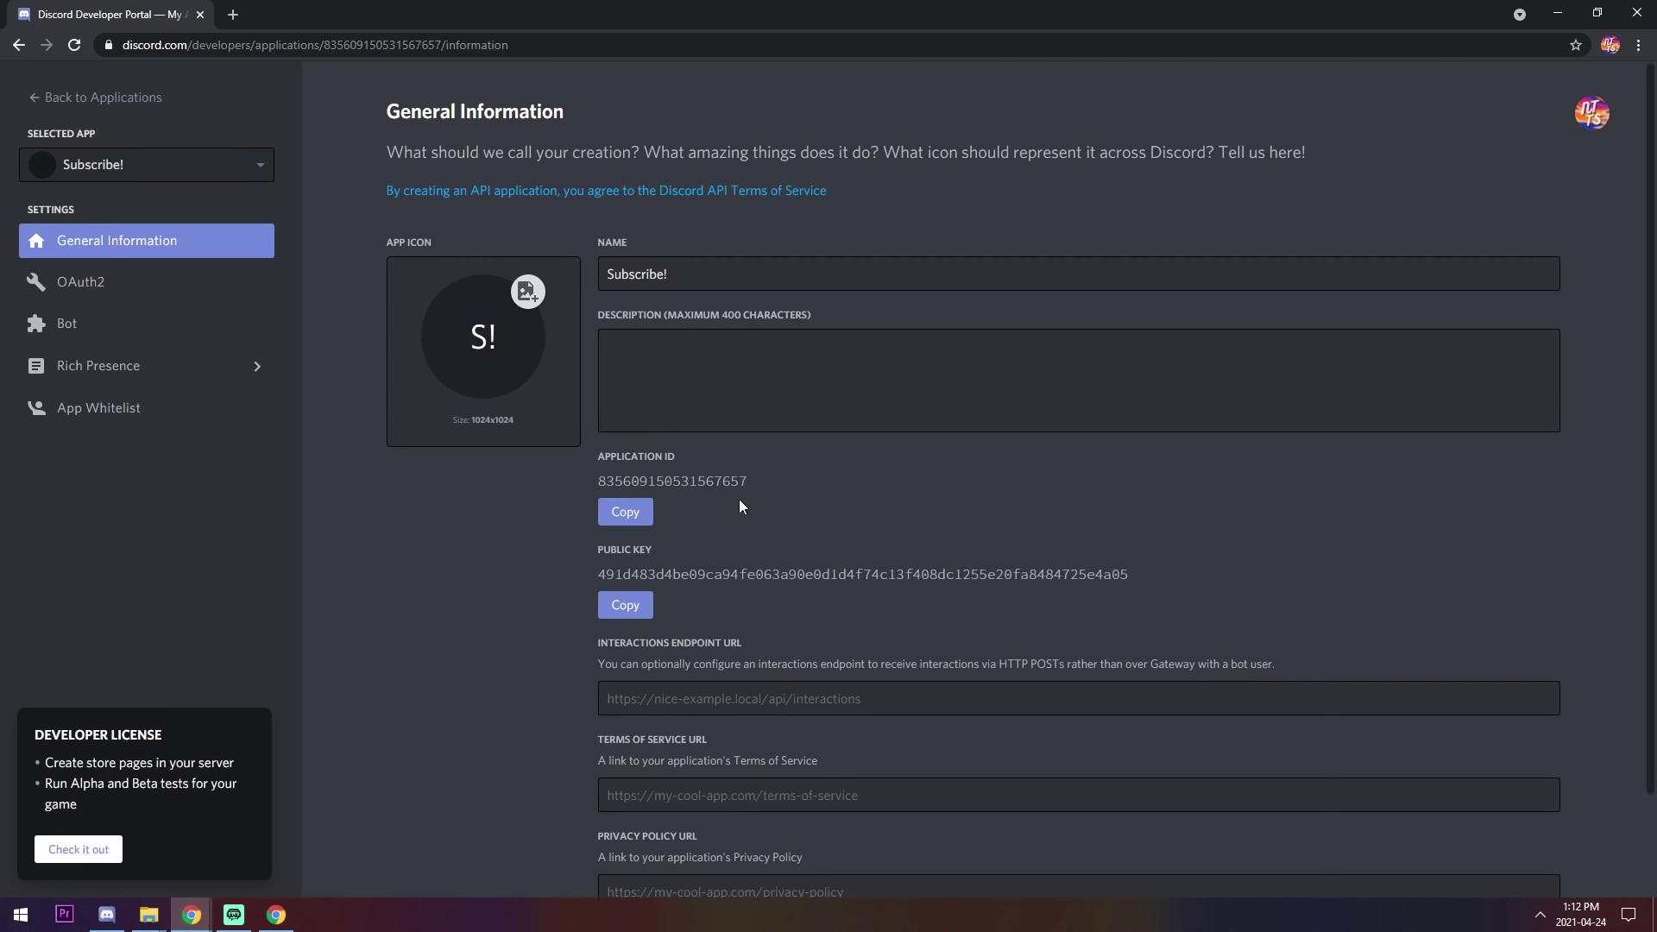
pyautogui.click(630, 516)
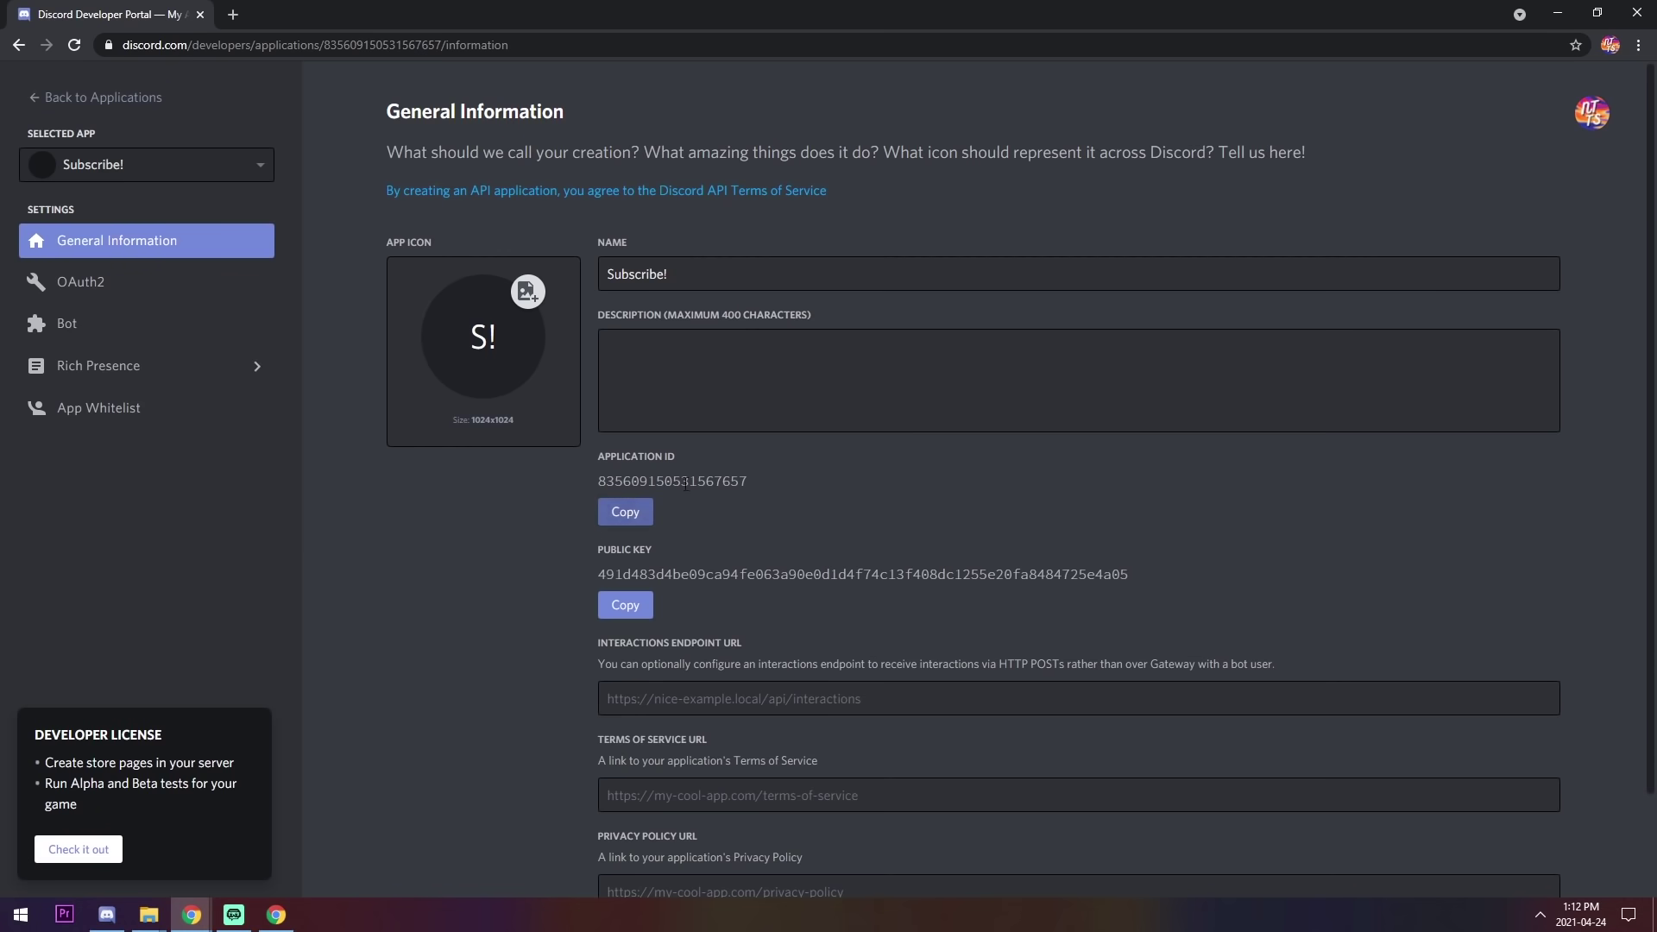
# Step: Open the Rich Presence Art Assets page and snap the browser beside Discord
pyautogui.click(111, 365)
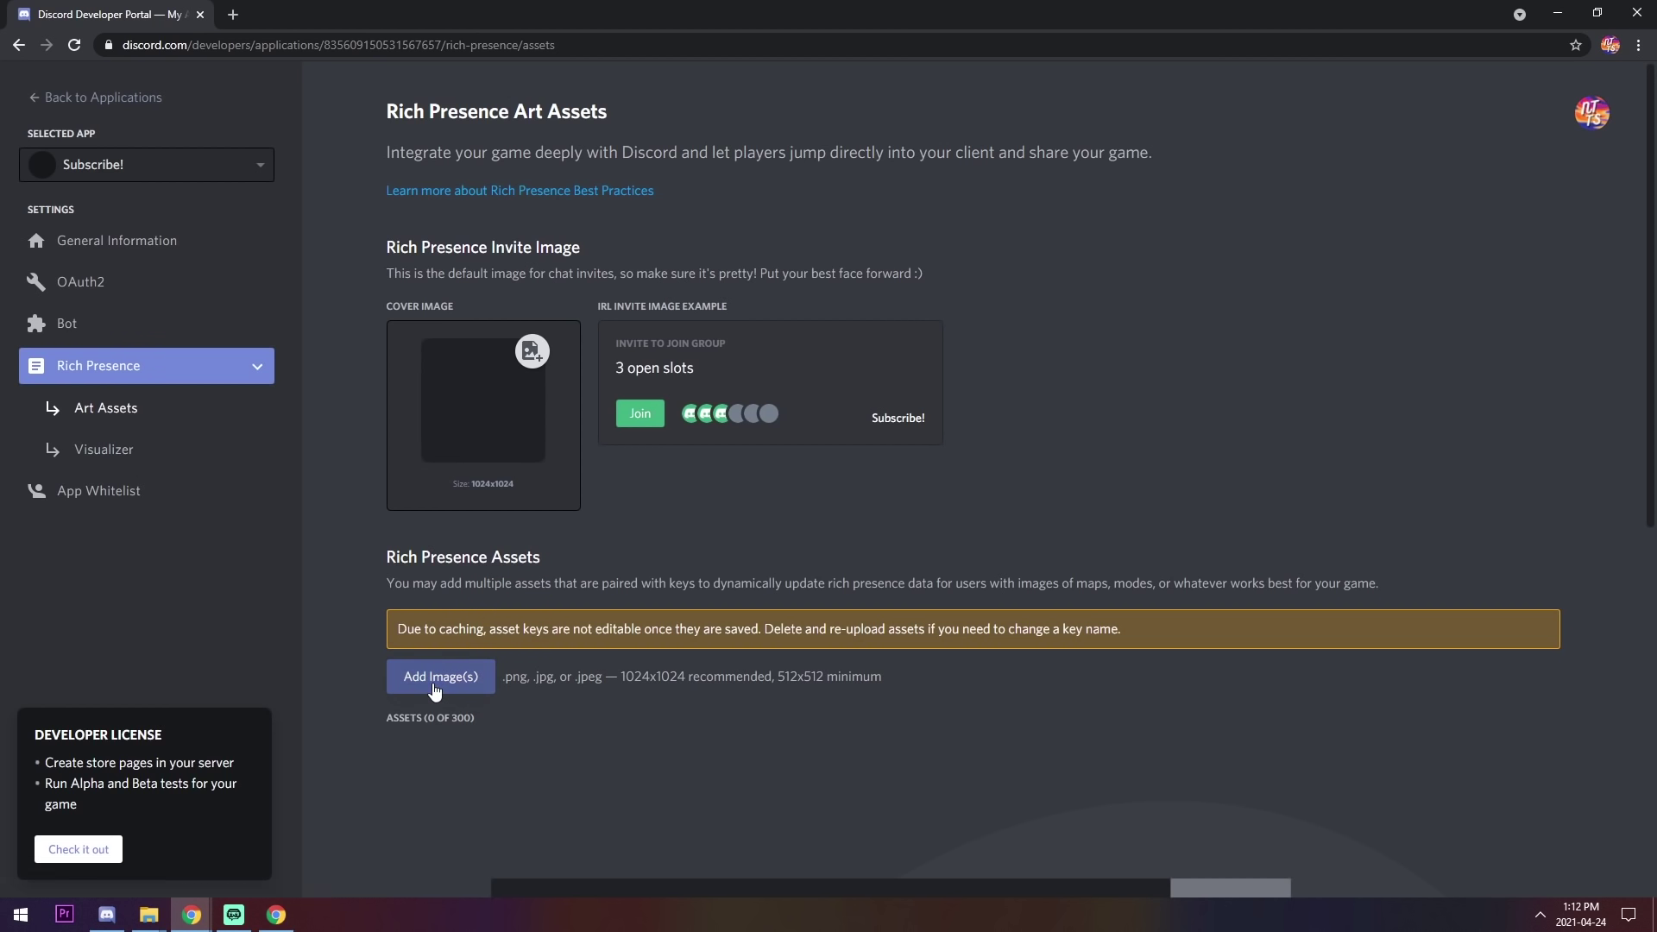
pyautogui.moveTo(794, 12); pyautogui.dragTo(1, 259)
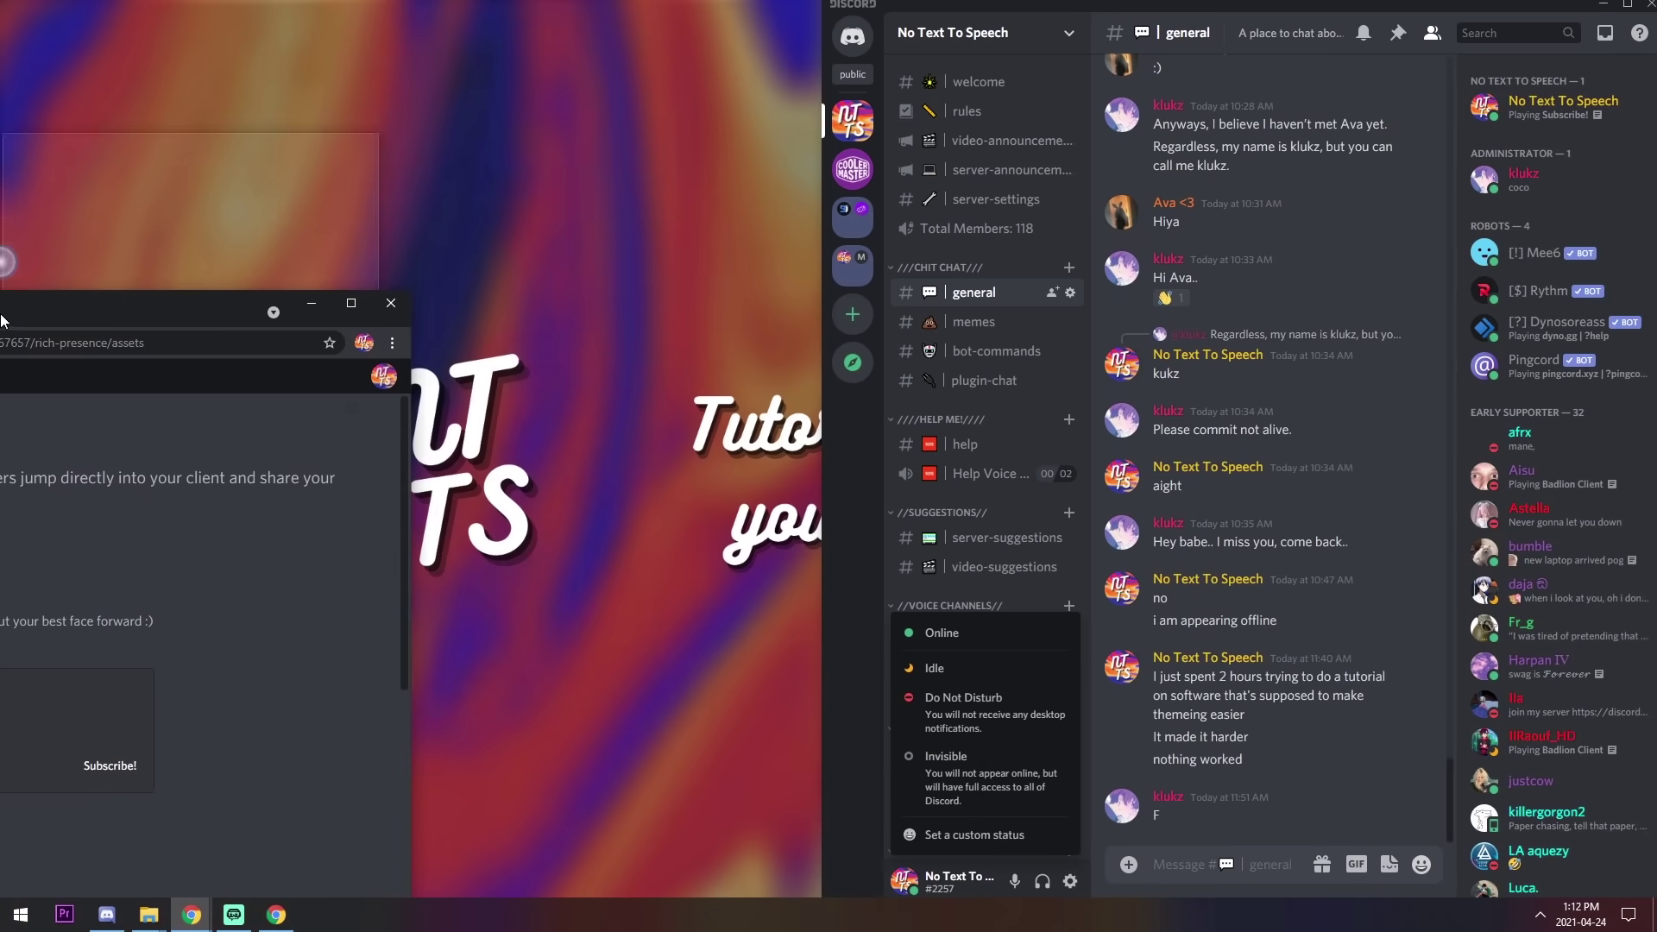
pyautogui.click(1516, 191)
# Step: Check your Discord profile for the Subscribe! status, then maximize the browser again
pyautogui.click(1556, 108)
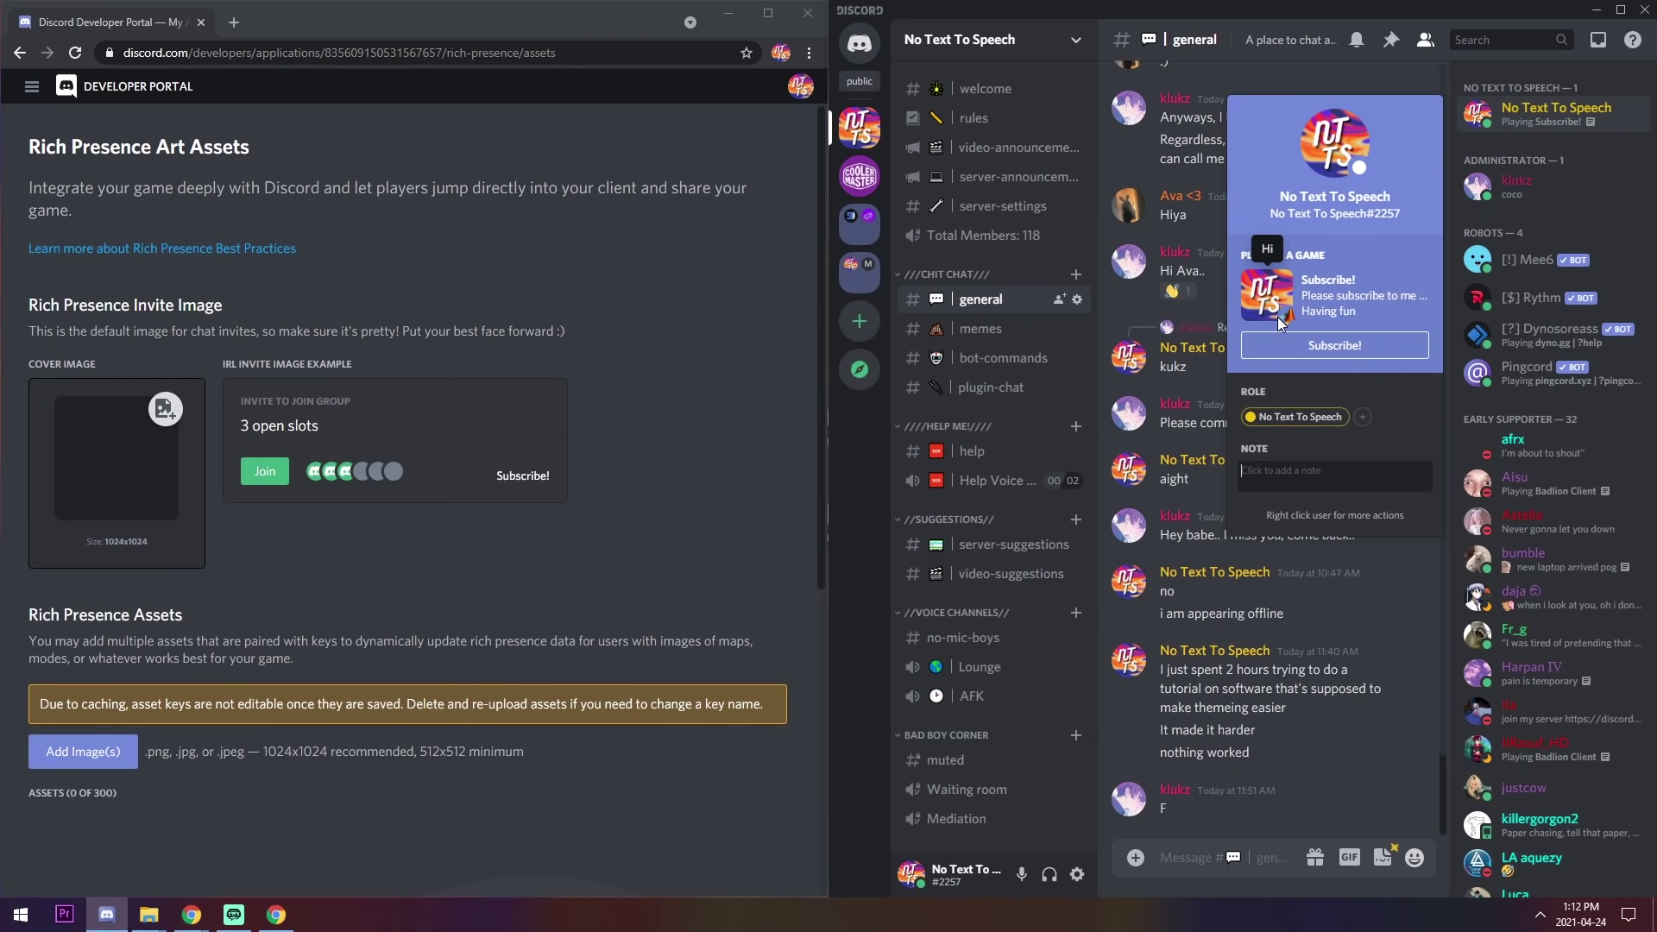
pyautogui.moveTo(1290, 319)
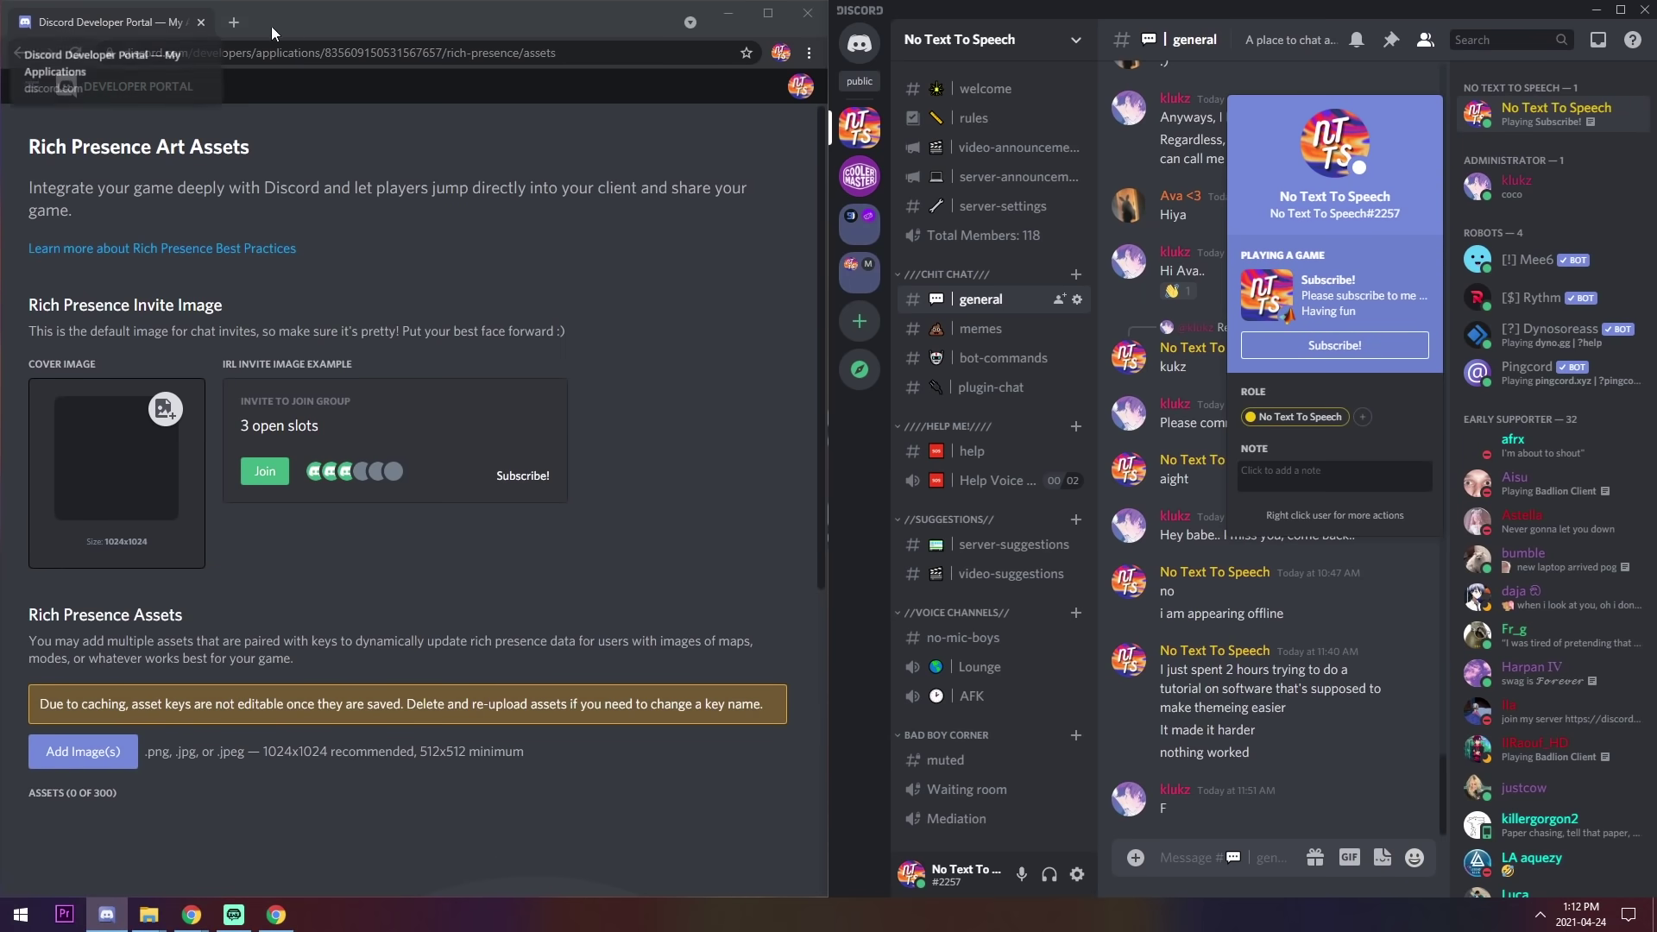
pyautogui.moveTo(306, 10); pyautogui.dragTo(509, 112)
pyautogui.doubleClick(509, 112)
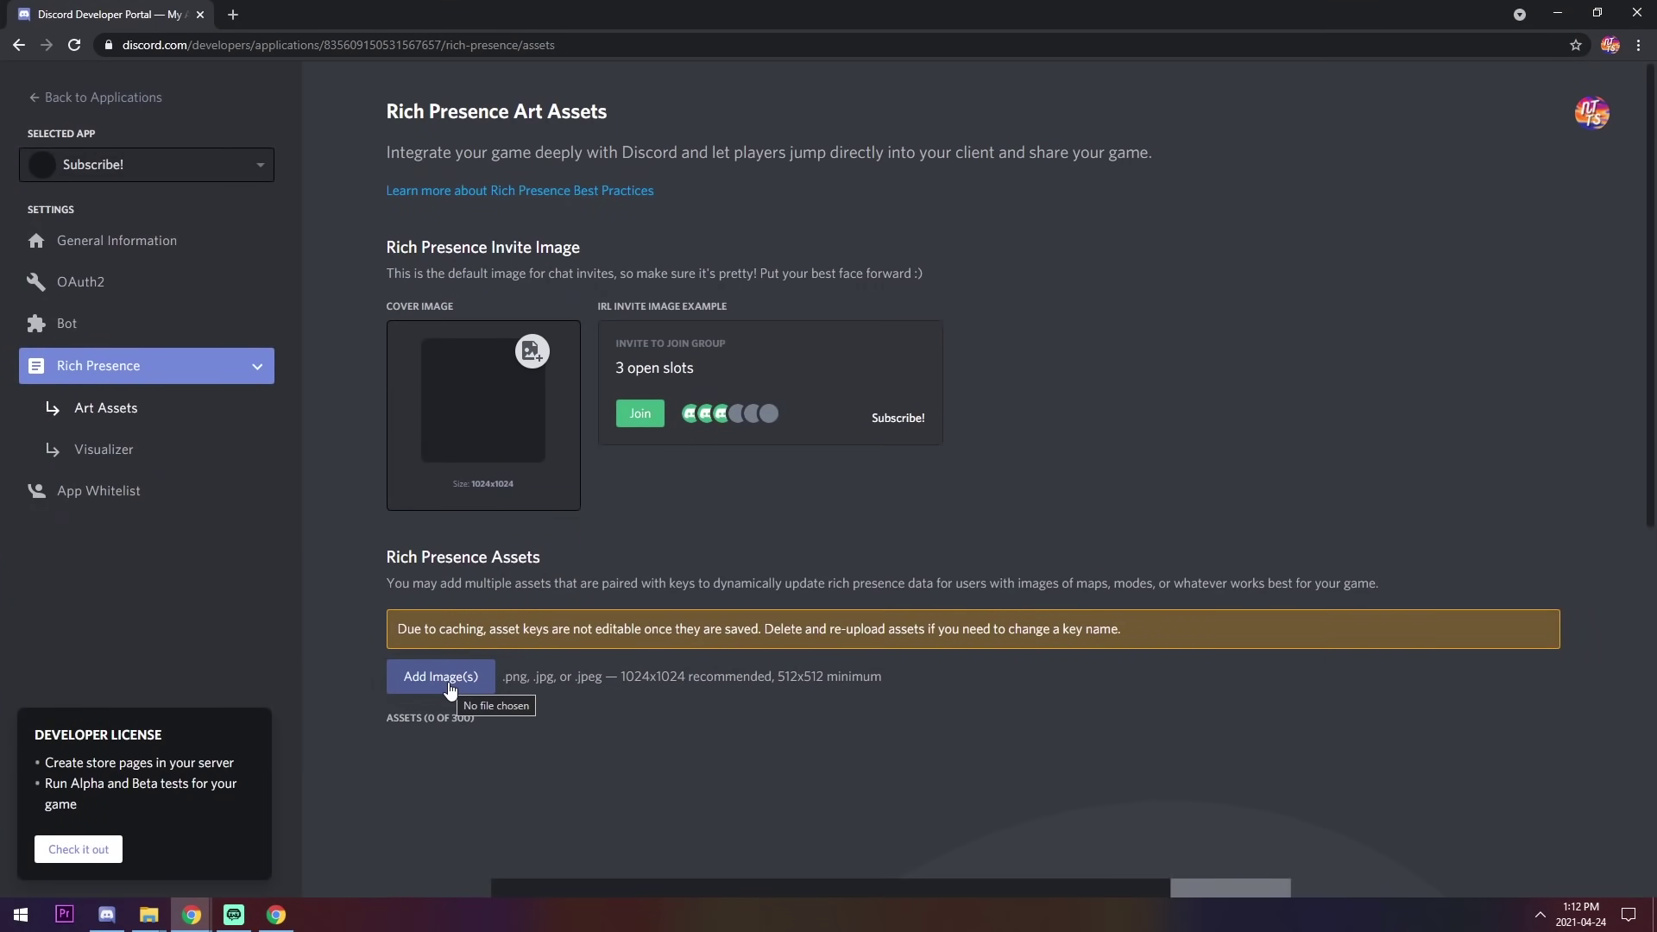
# Step: Upload the 'Copy of Copy of TM Logo V2 (3)' image, then discard it as too small
pyautogui.click(449, 682)
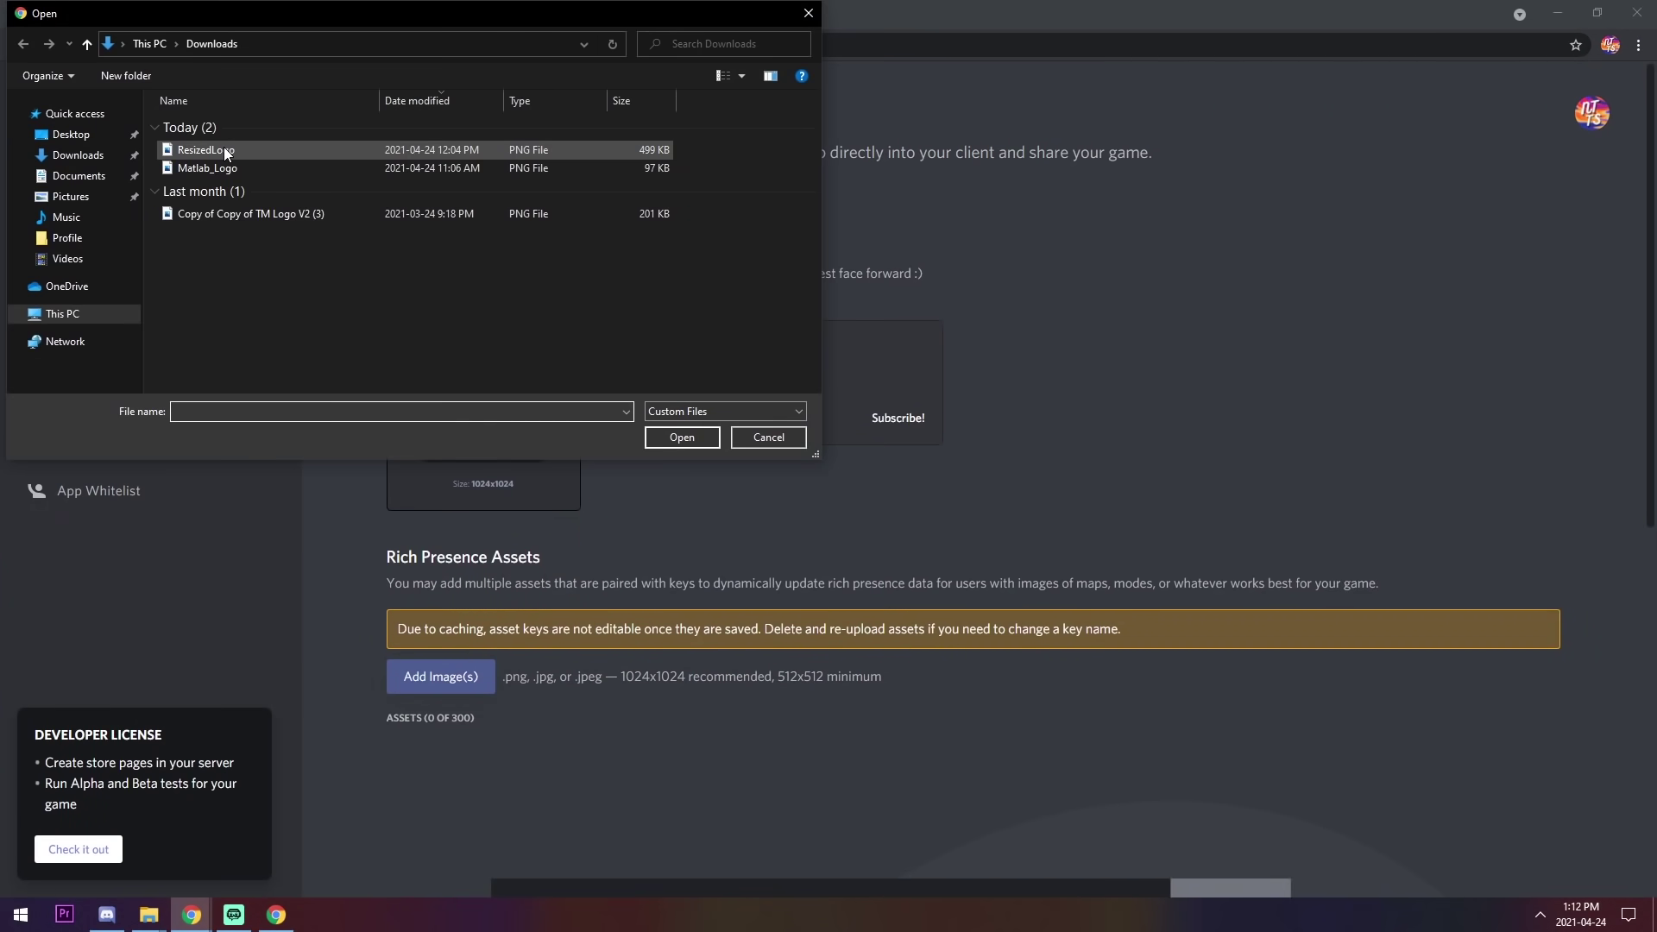
pyautogui.doubleClick(225, 211)
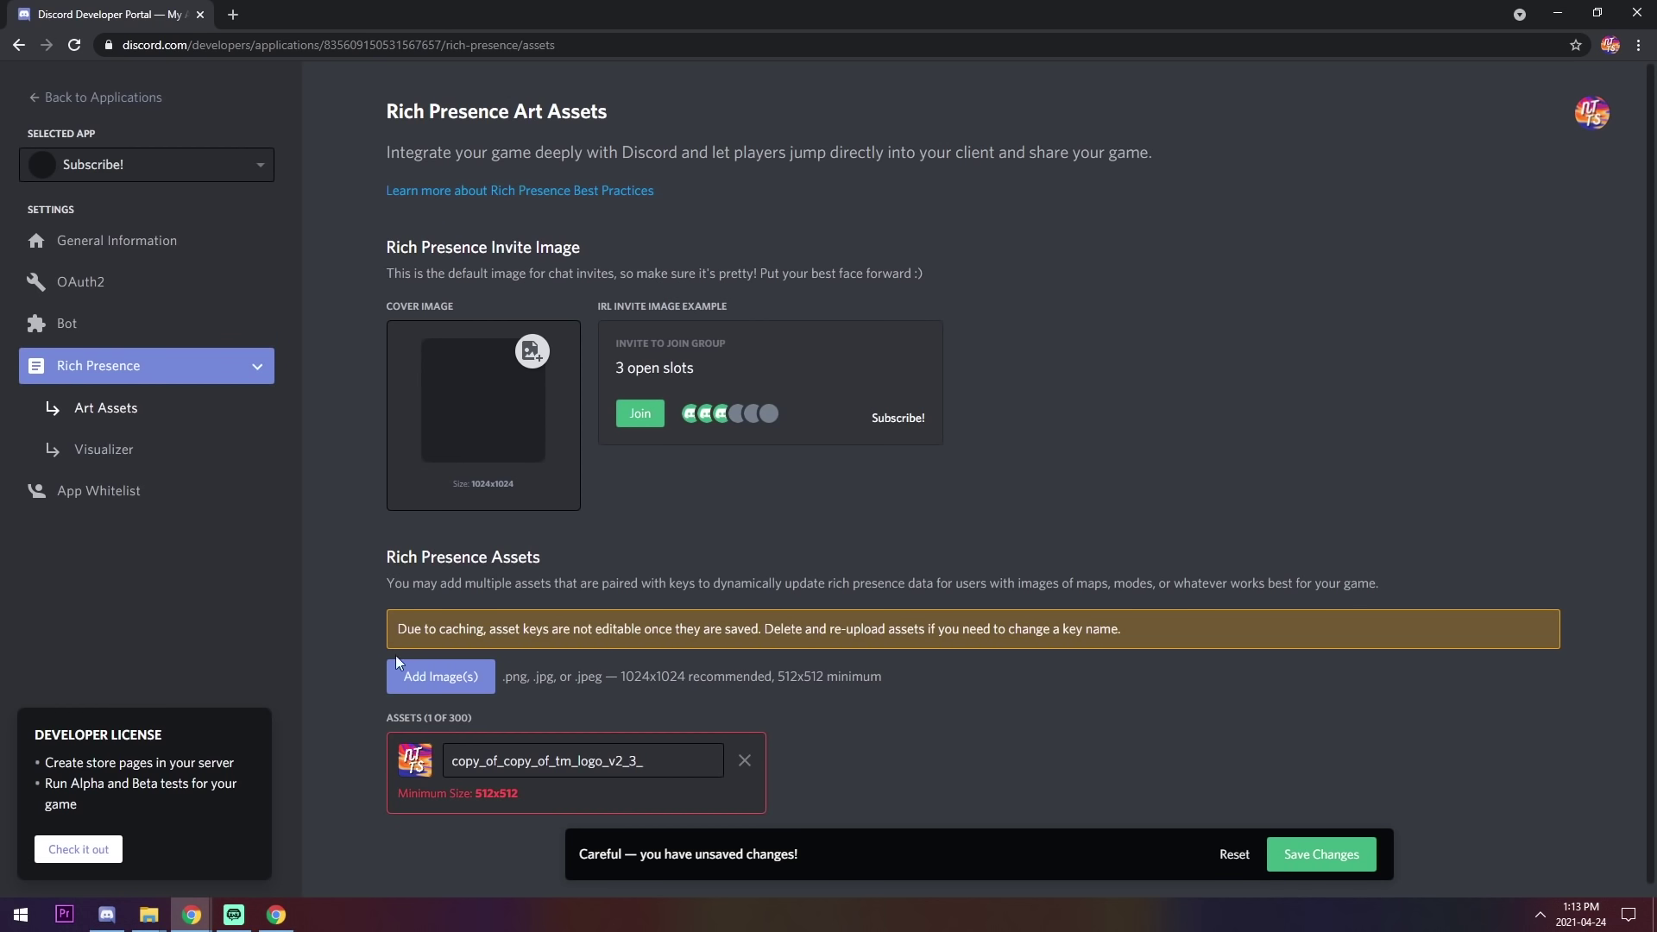
pyautogui.click(744, 760)
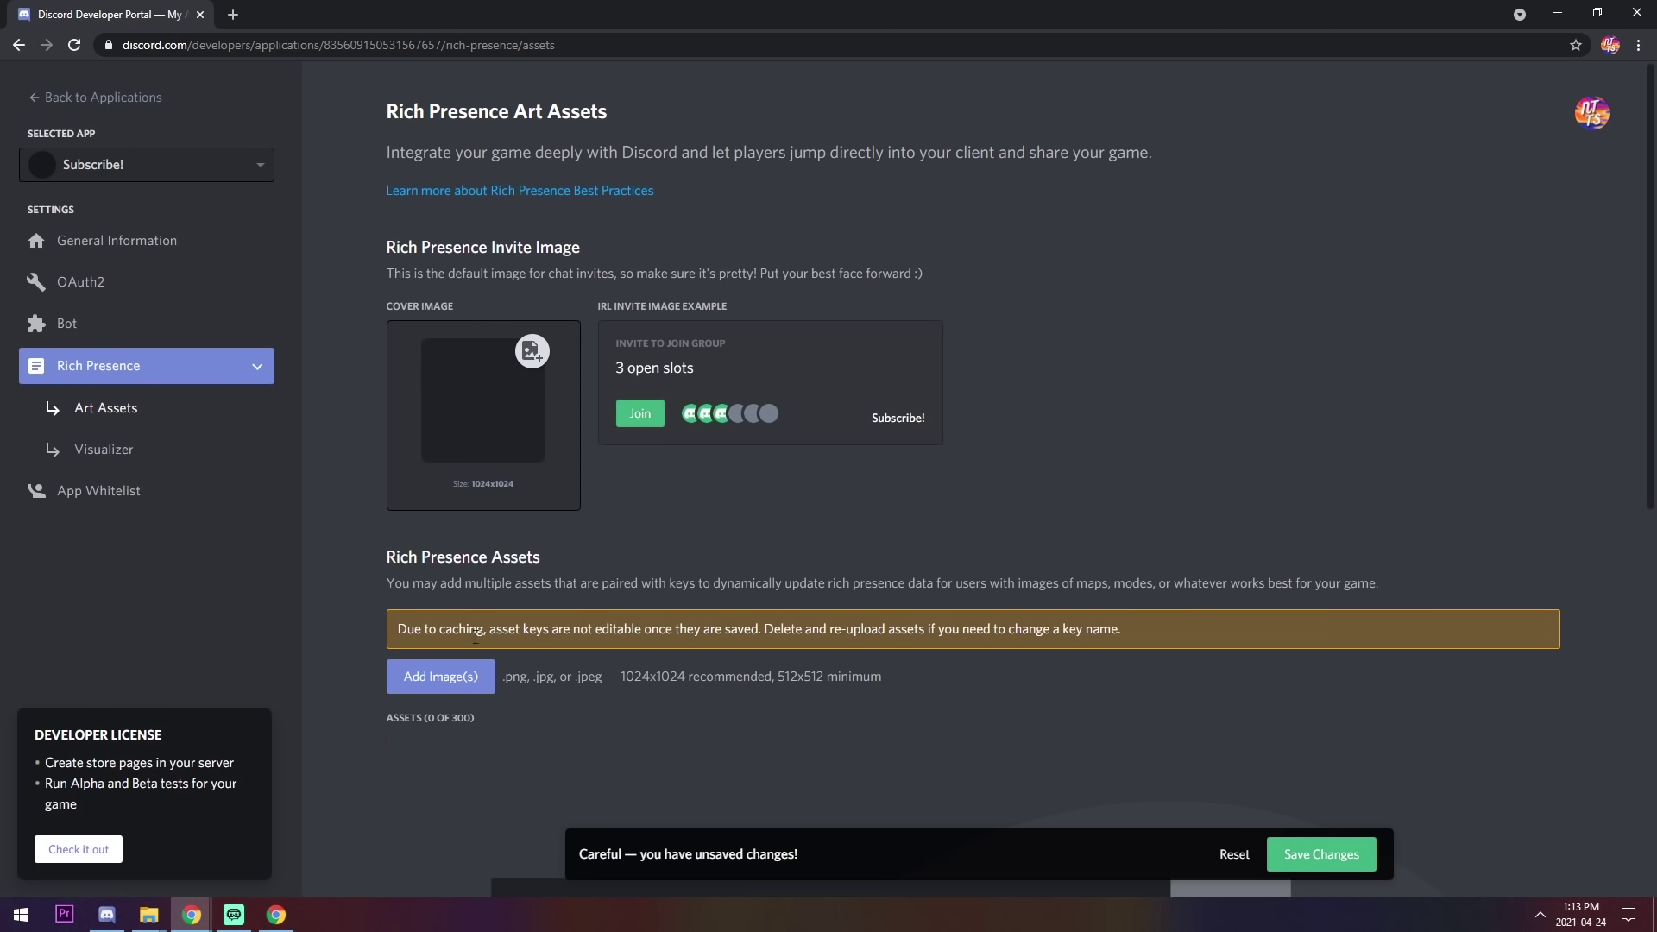
# Step: Add ResizedLogo and Matlab_Logo assets, rename the key to matlablogo, save, and reload
pyautogui.click(445, 676)
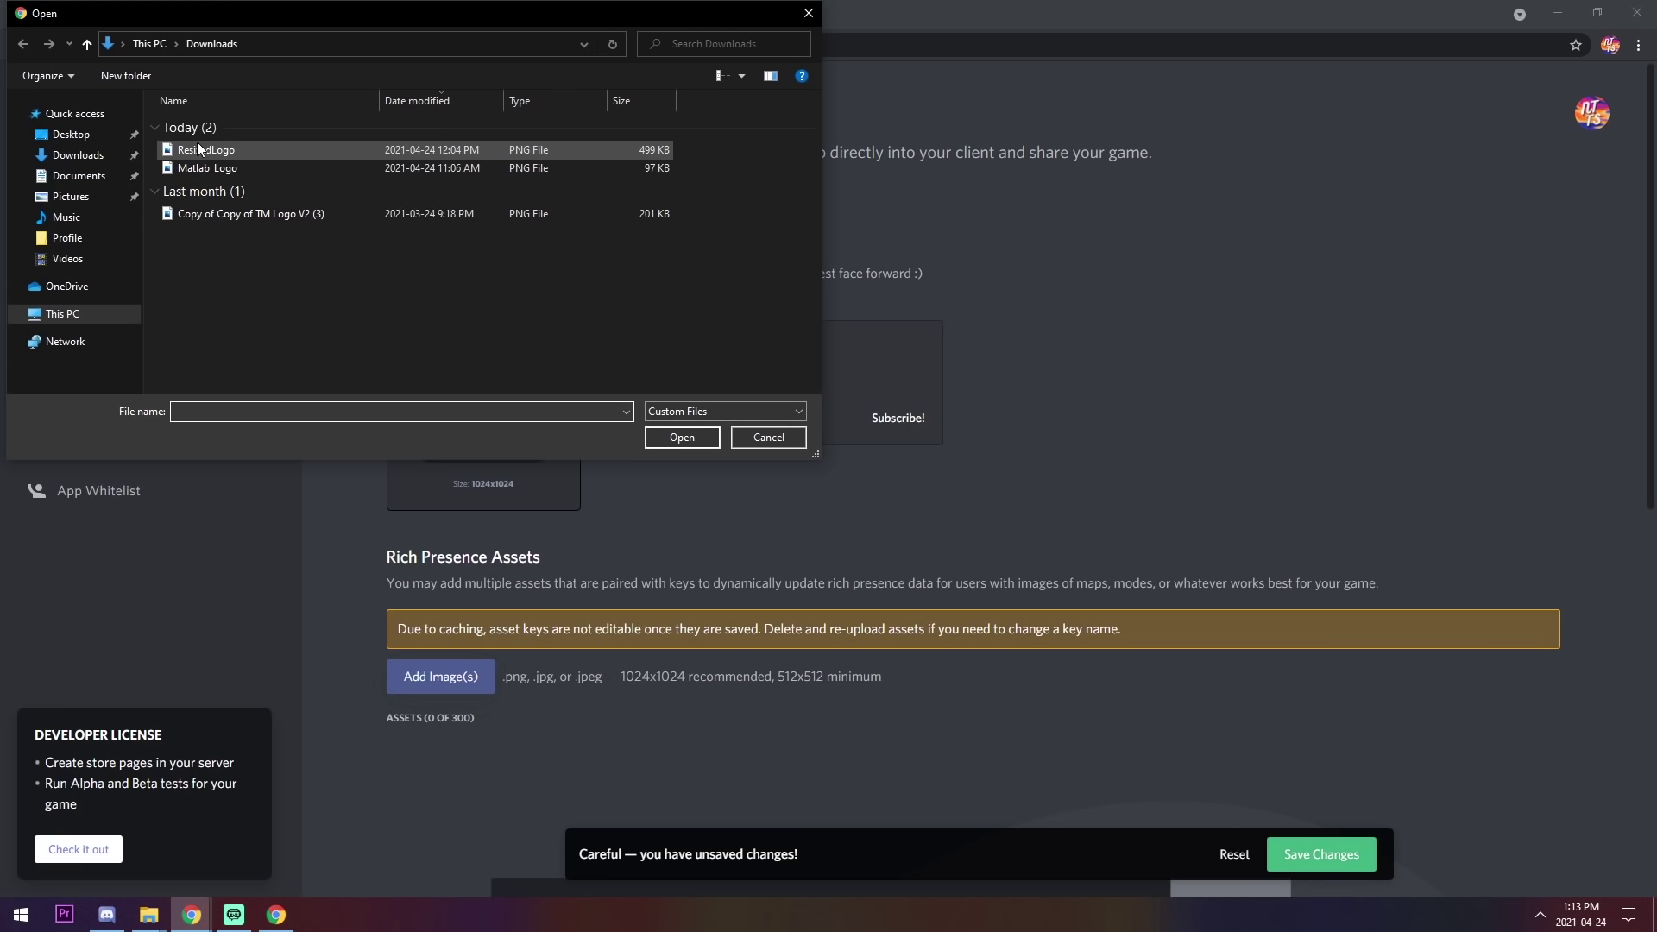
pyautogui.doubleClick(207, 150)
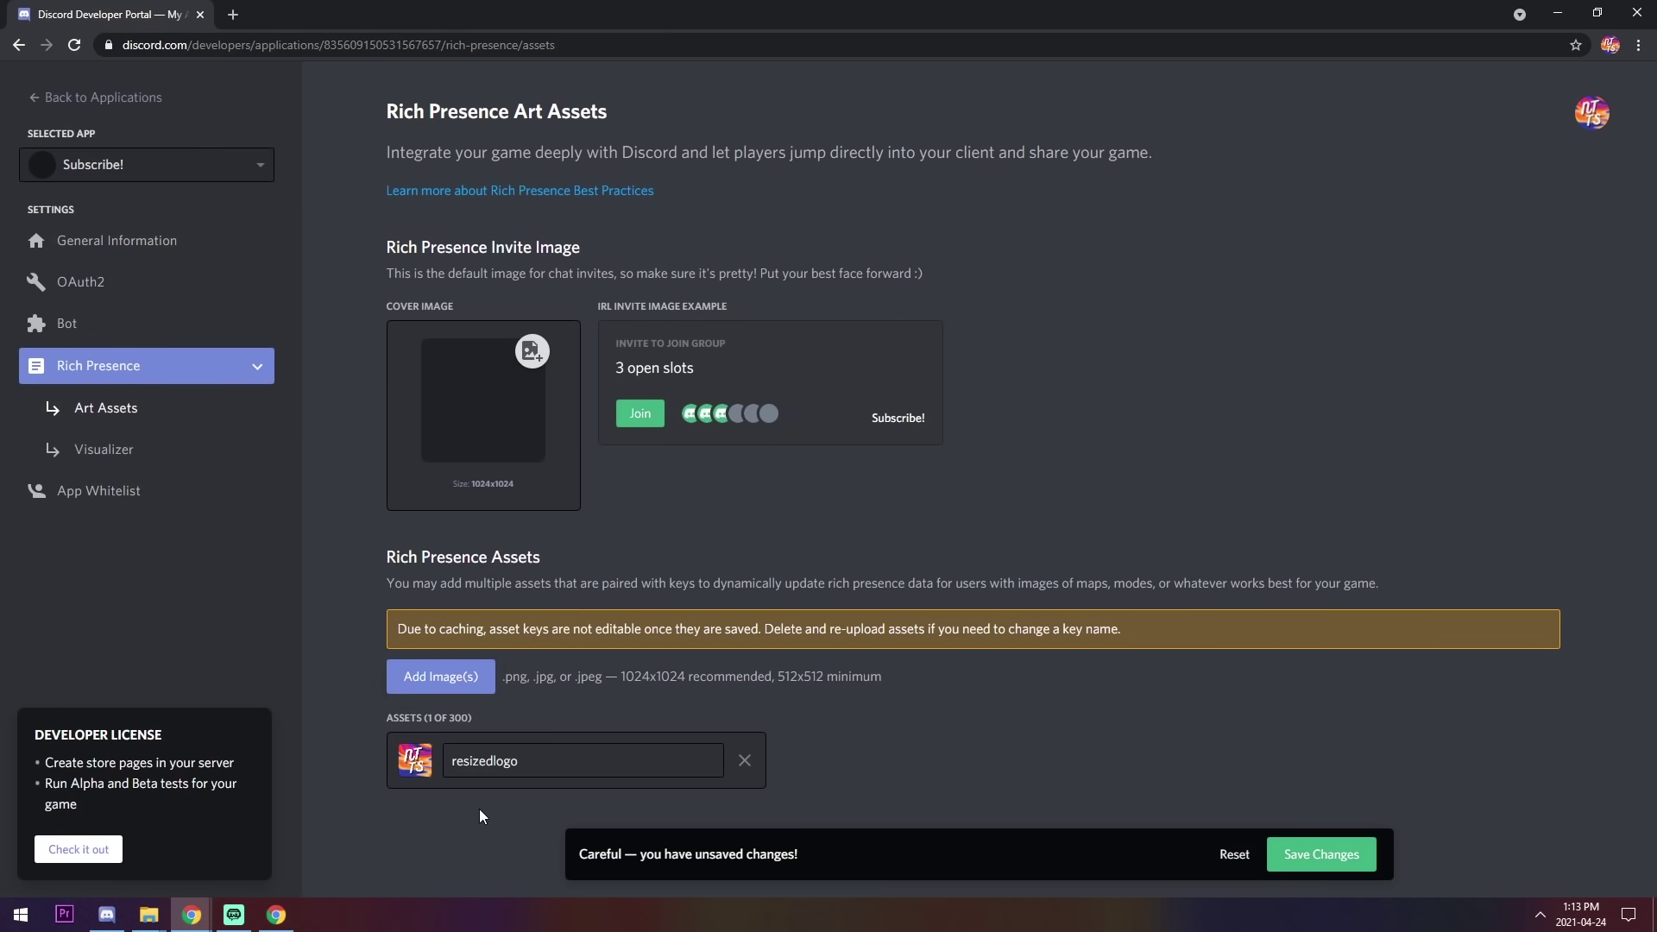
pyautogui.click(438, 676)
pyautogui.doubleClick(240, 169)
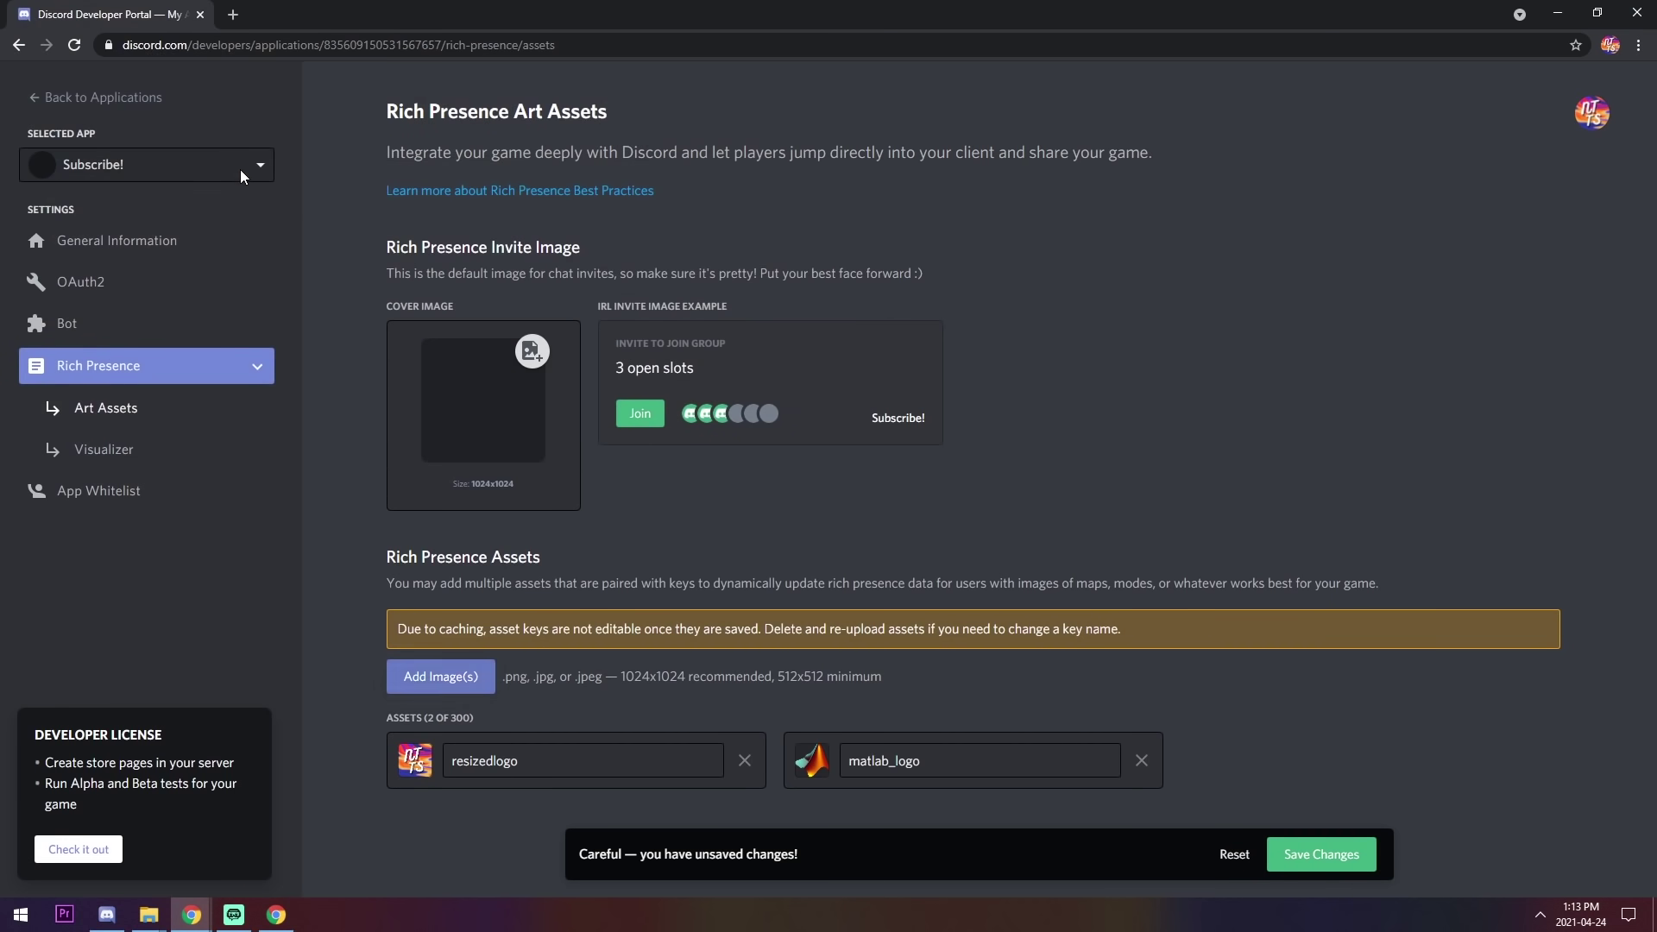
pyautogui.click(895, 761)
pyautogui.press('BackSpace')
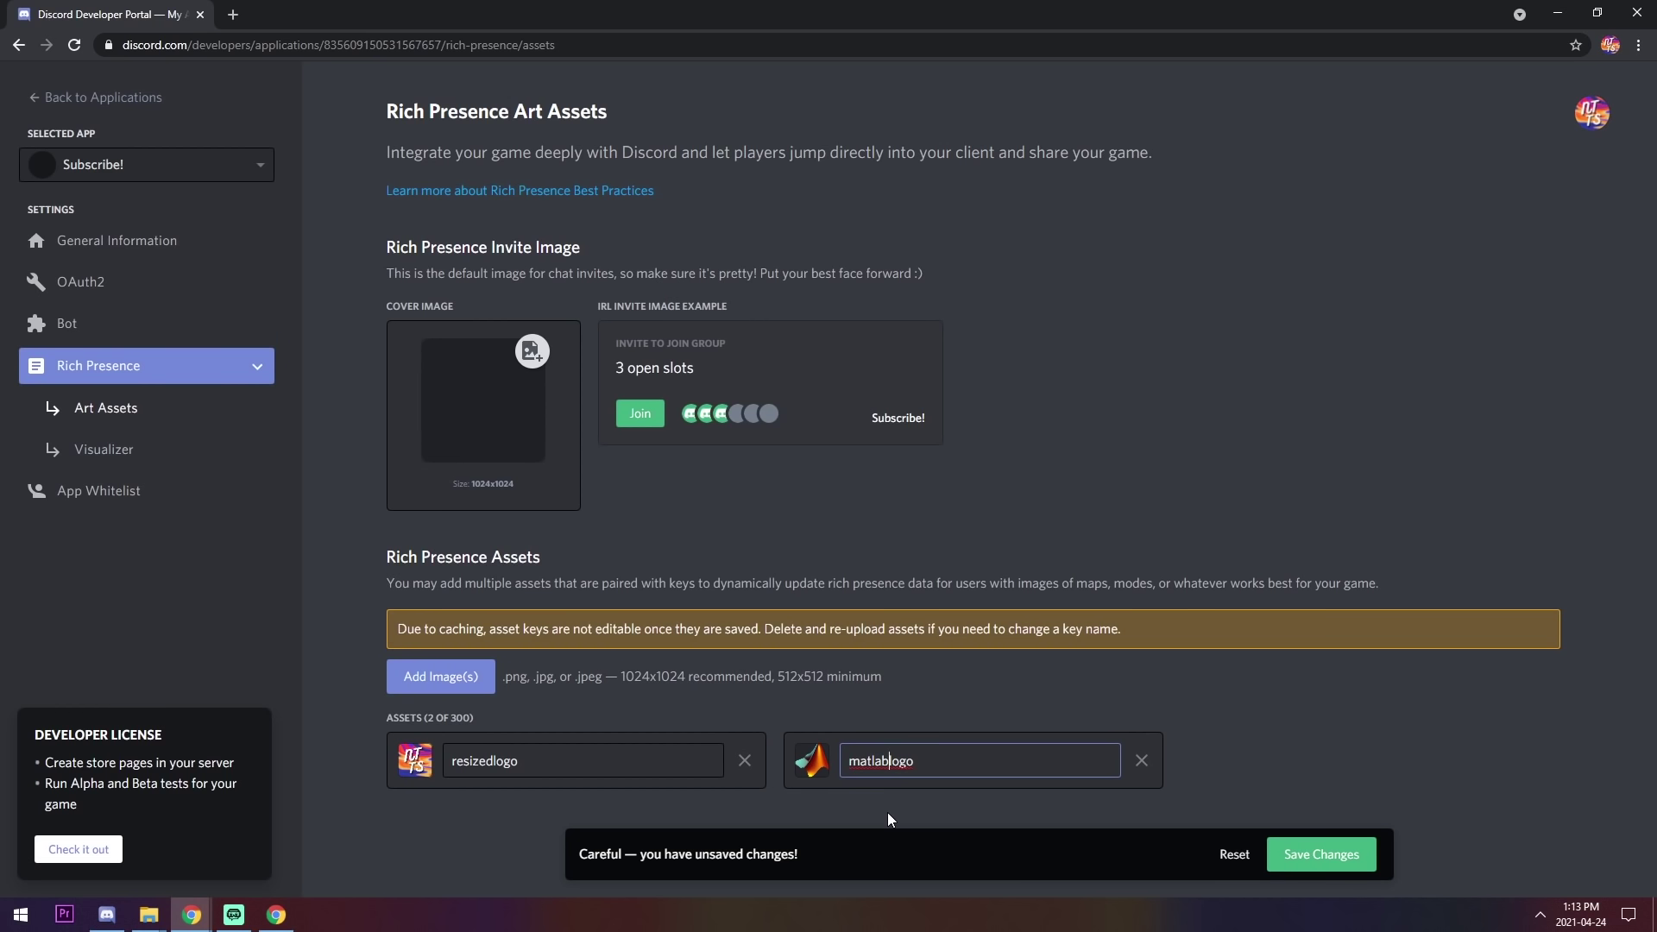
pyautogui.click(1355, 854)
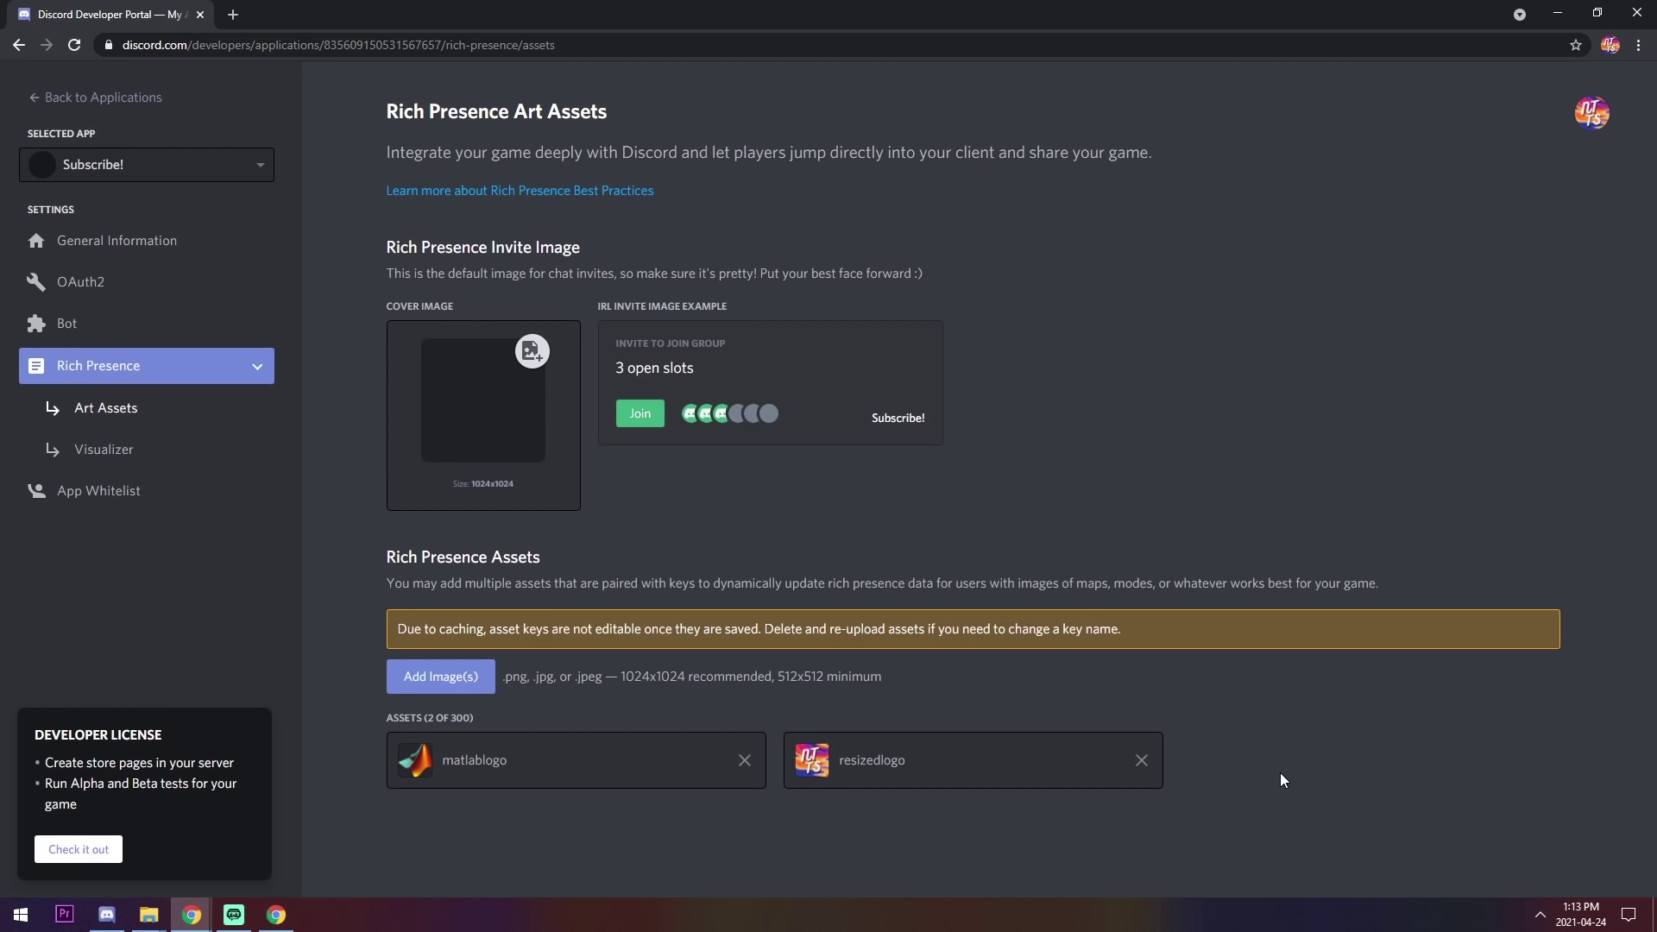
pyautogui.press('F5')
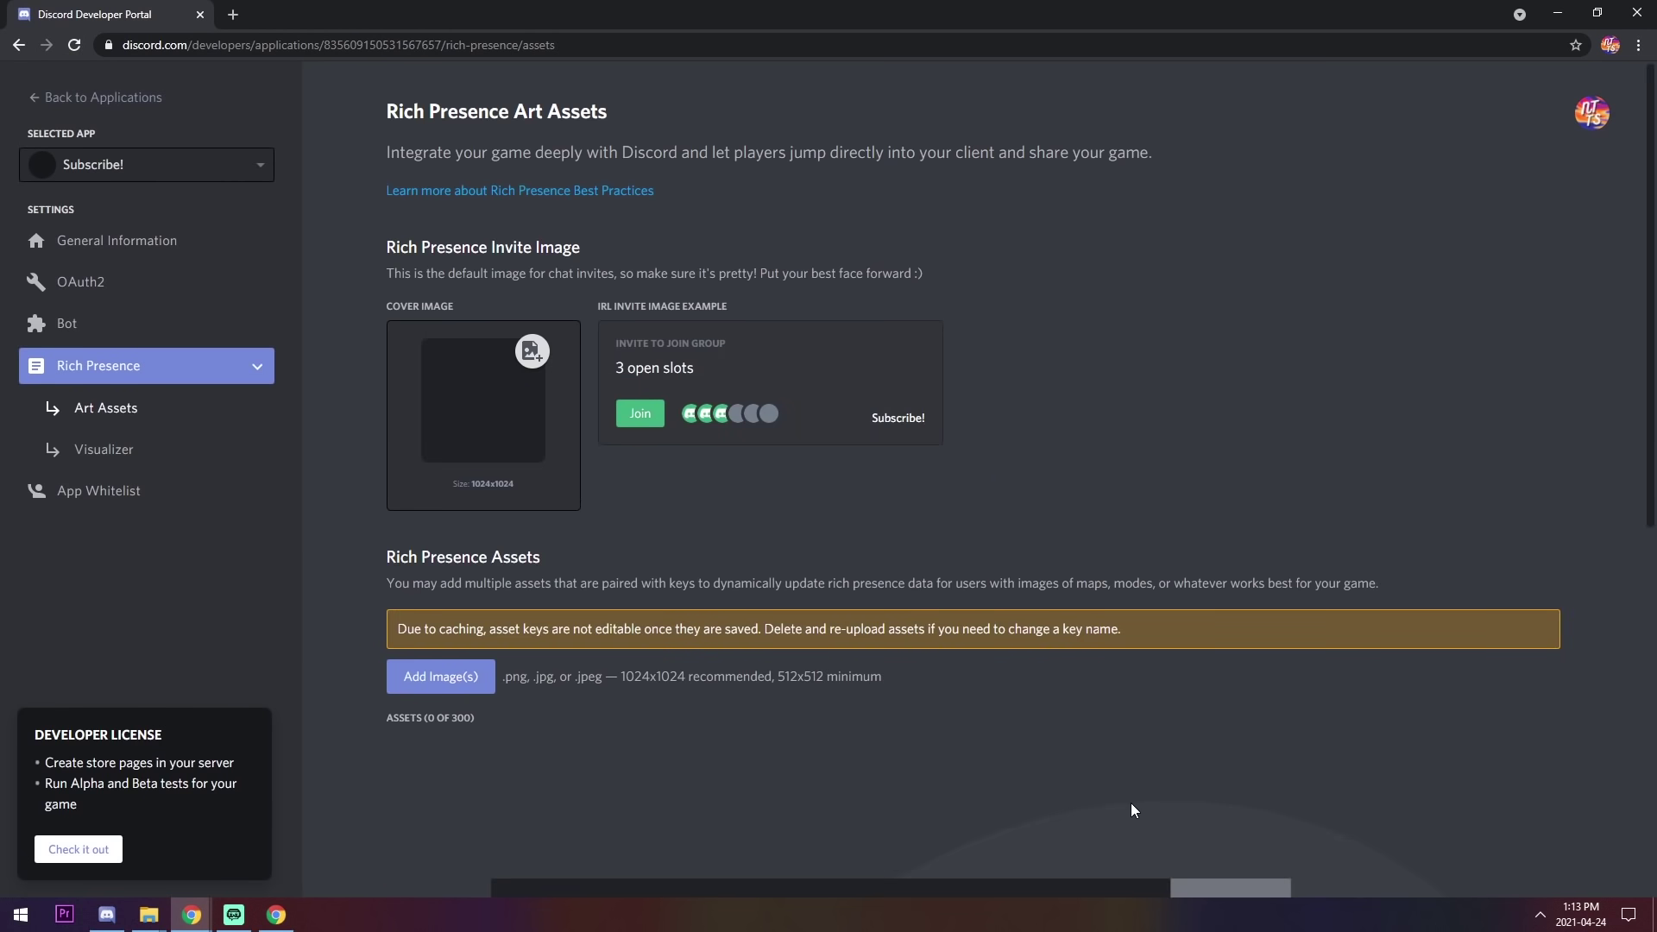
# Step: Scroll the empty Art Assets page, then return to the Applications list
pyautogui.scroll(-1, 1075, 779)
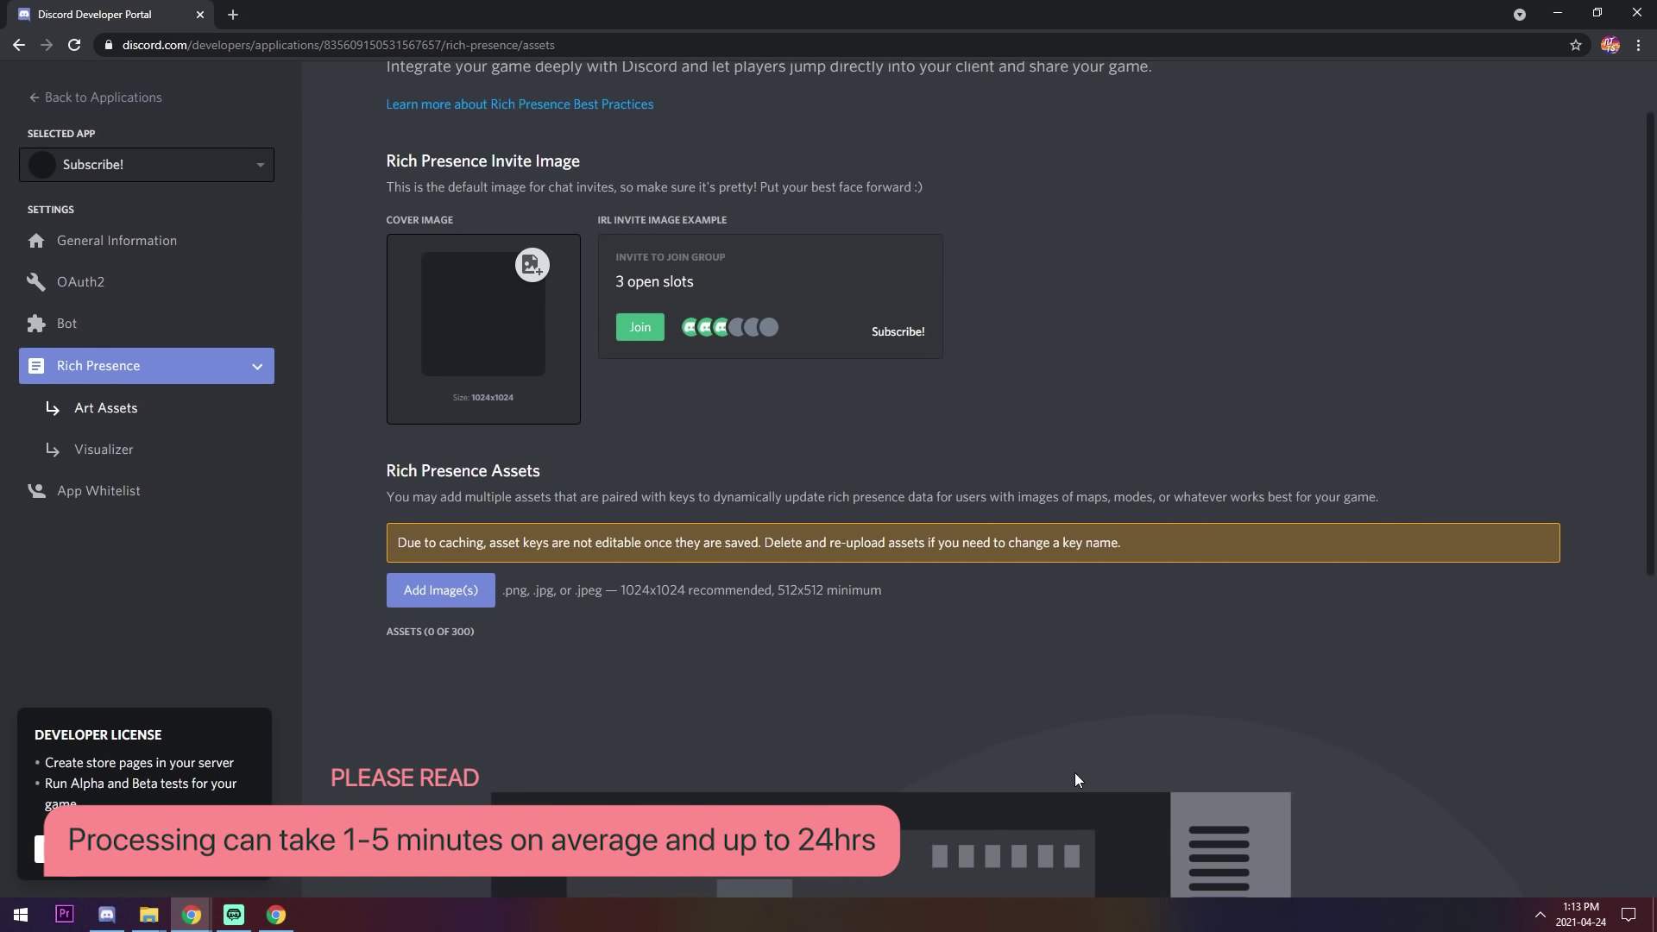
pyautogui.scroll(1, 1074, 779)
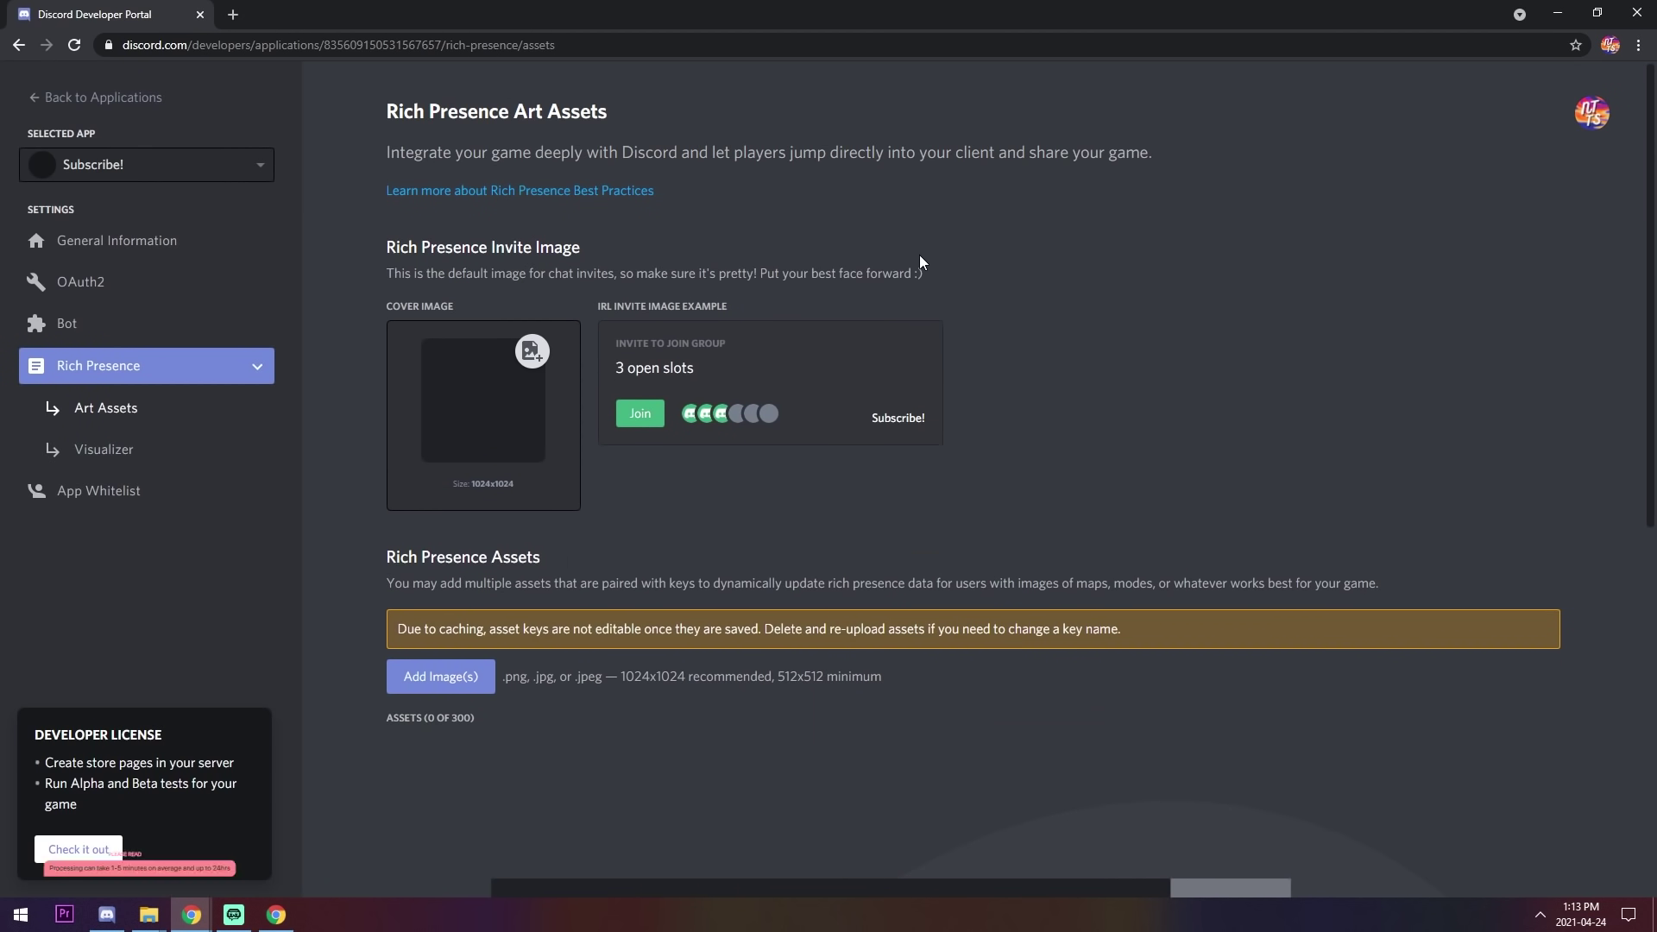
pyautogui.click(103, 98)
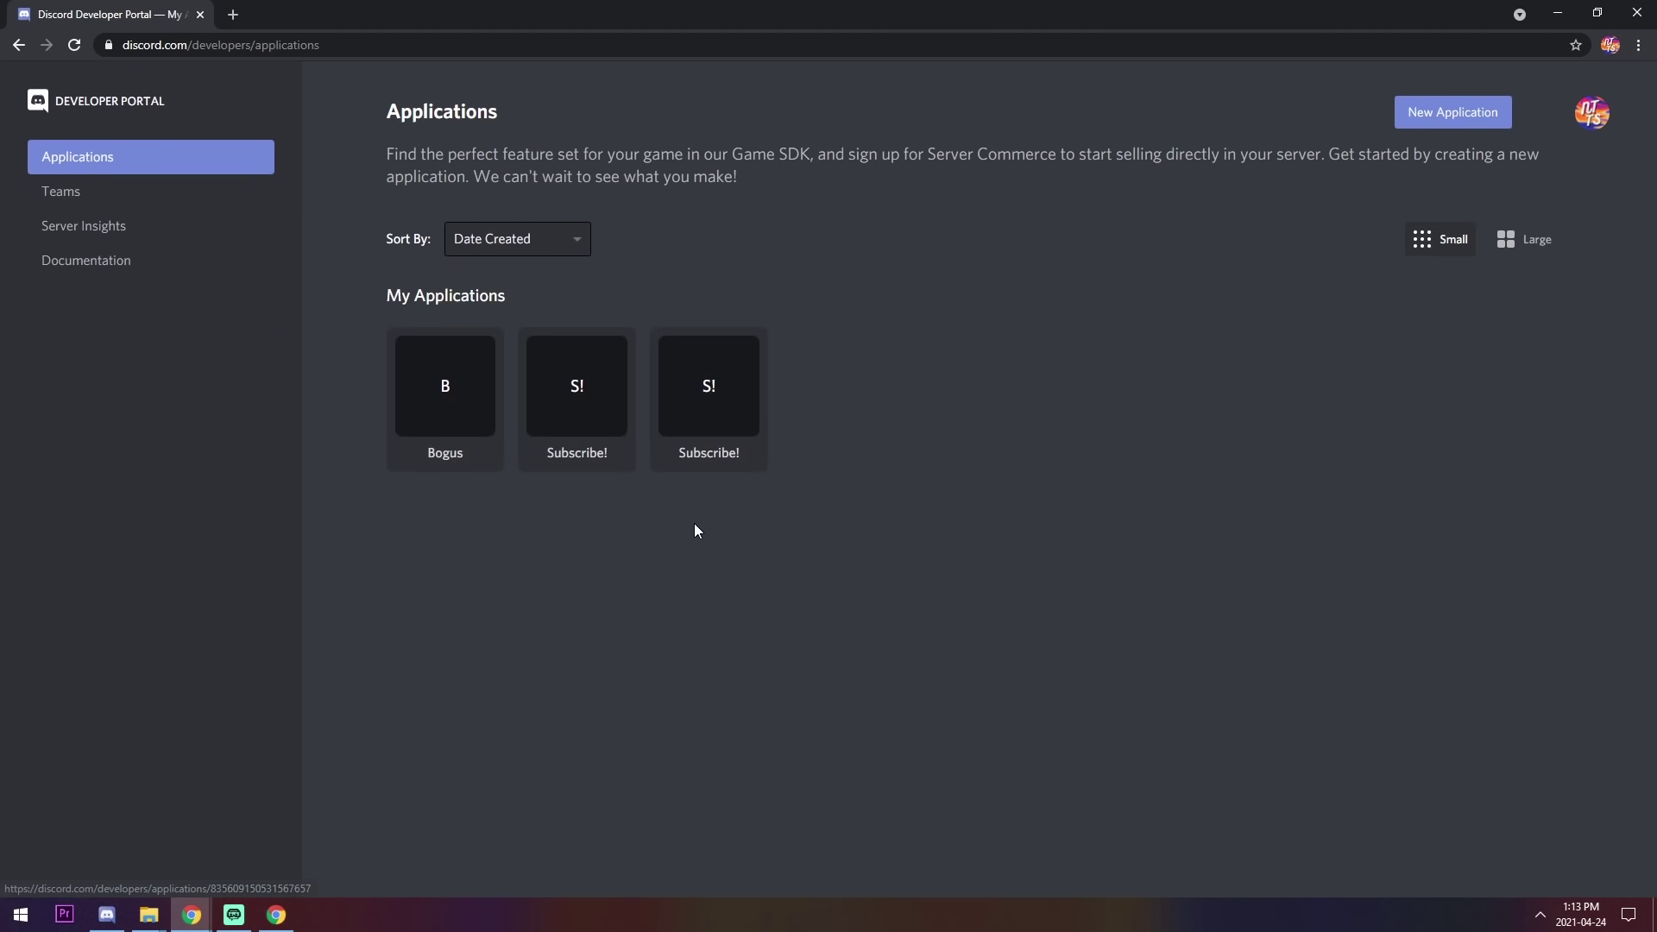
# Step: Open the second Subscribe! app's Rich Presence assets, showing matlablogo and resizedlogo
pyautogui.click(585, 395)
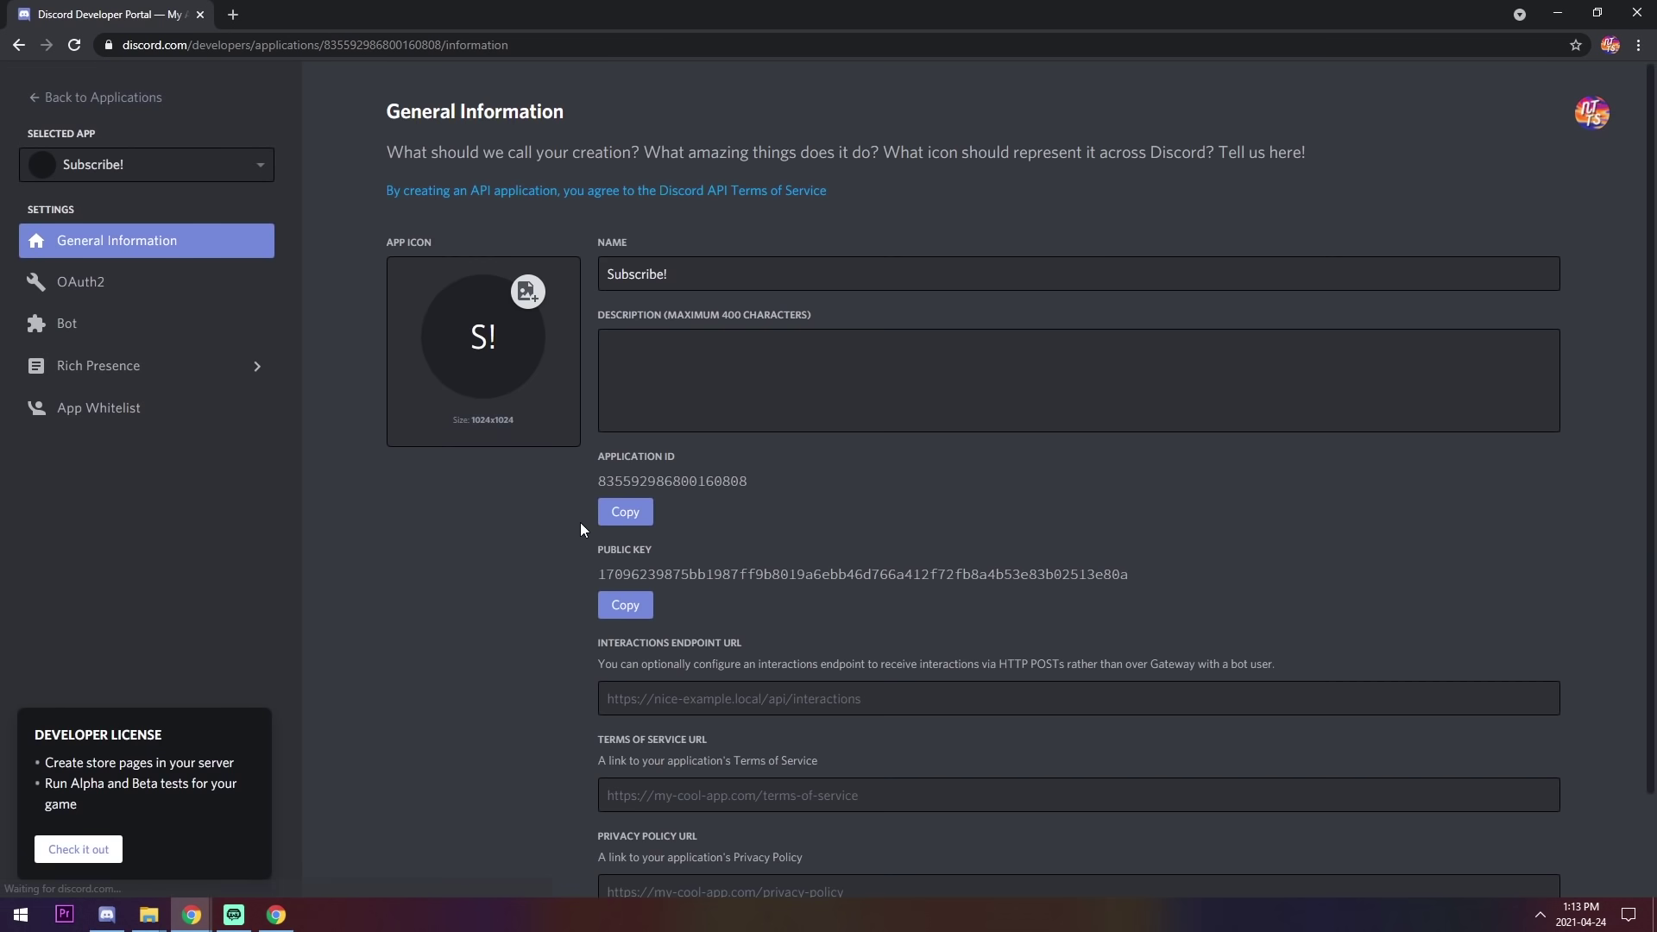
pyautogui.click(76, 366)
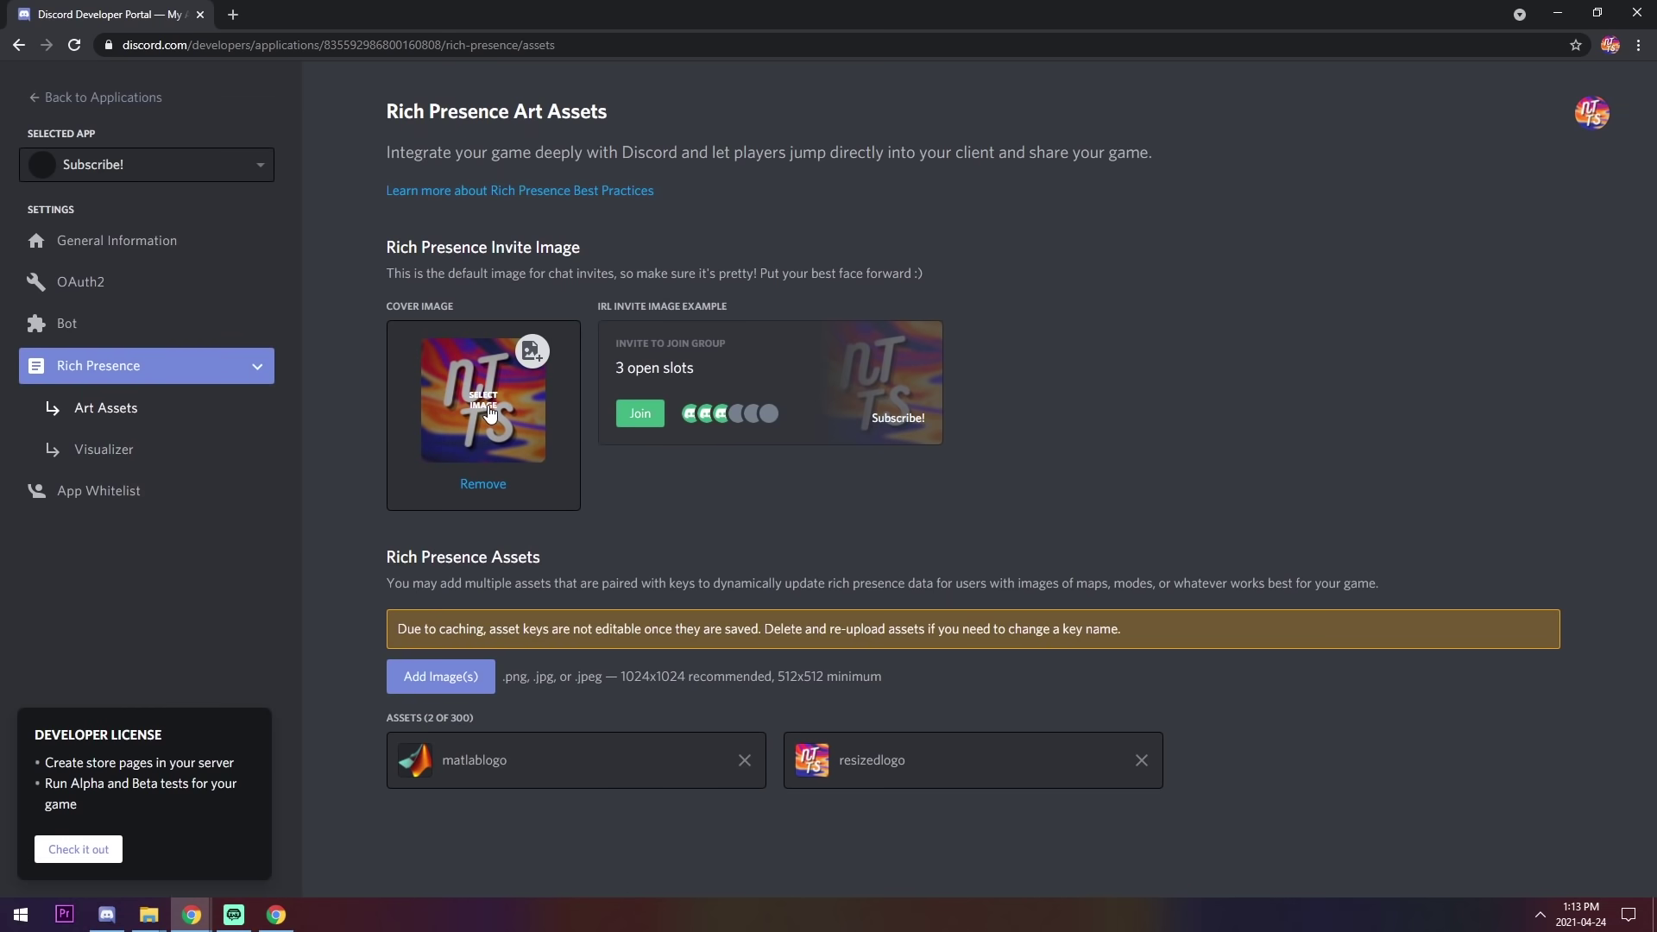
# Step: Keep the existing cover image and open the Rich Presence Visualizer preview
pyautogui.click(450, 400)
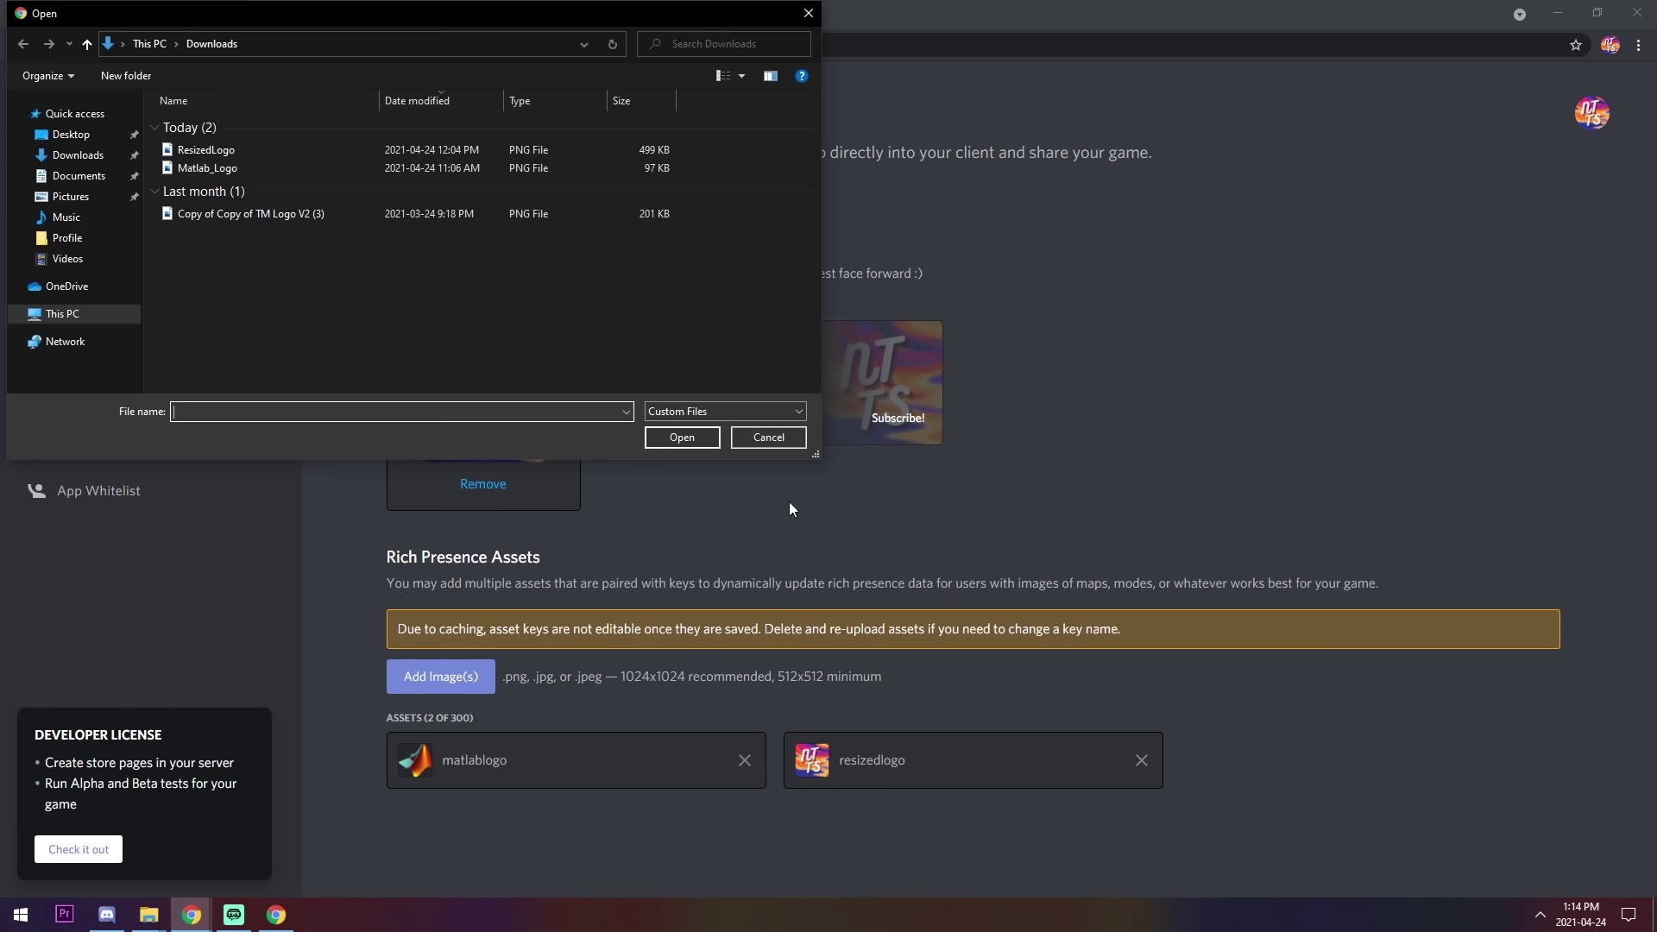
pyautogui.click(744, 440)
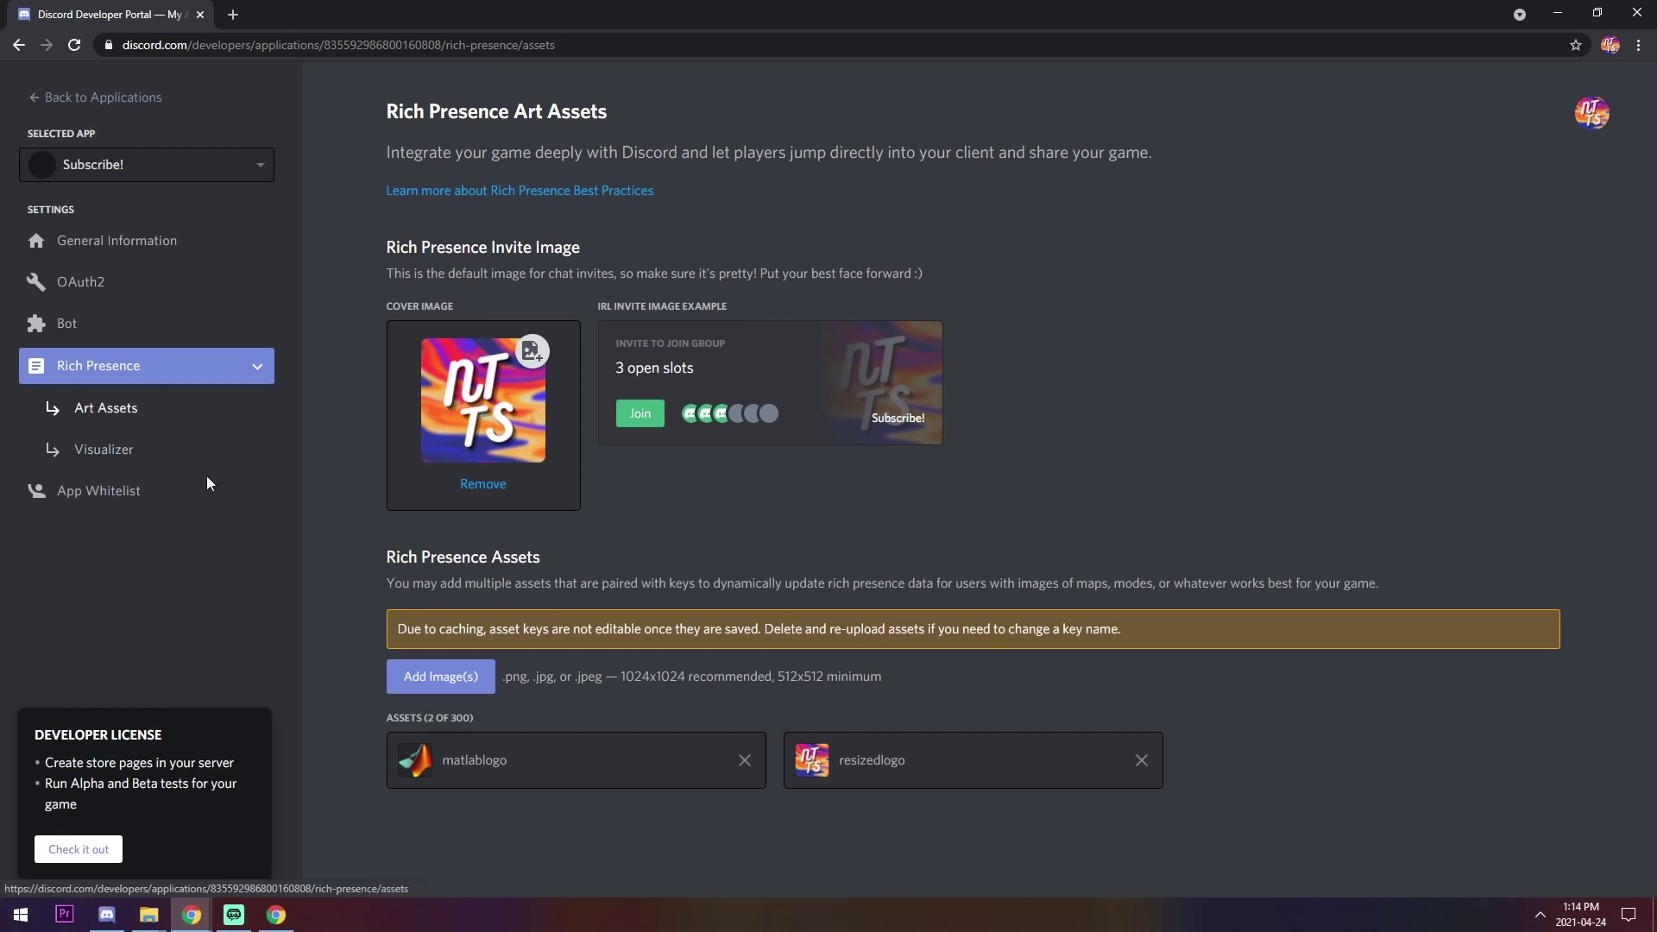
pyautogui.click(105, 453)
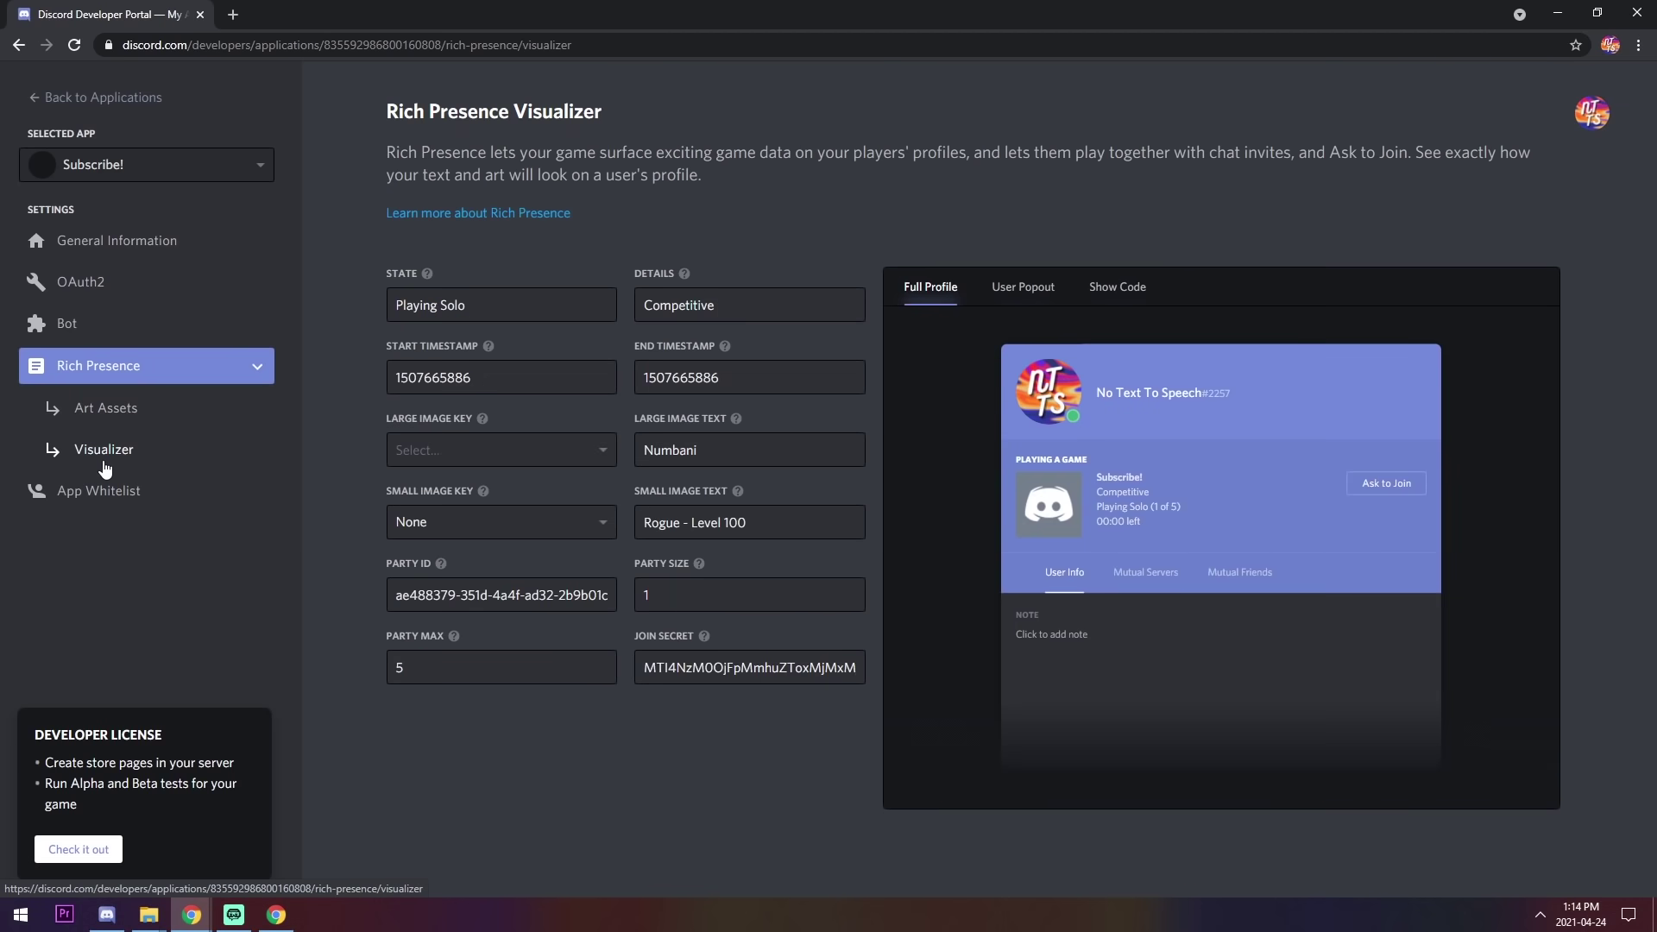